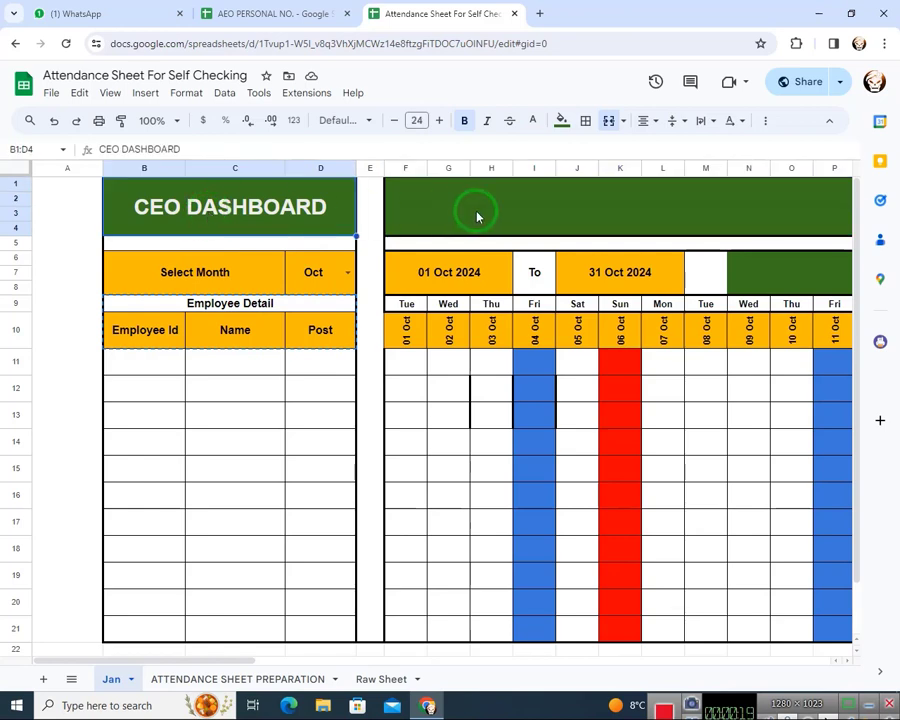
# Set the Select Month cell on the Jan sheet's dashboard to Apr
pyautogui.click(476, 213)
pyautogui.click(476, 354)
pyautogui.click(263, 364)
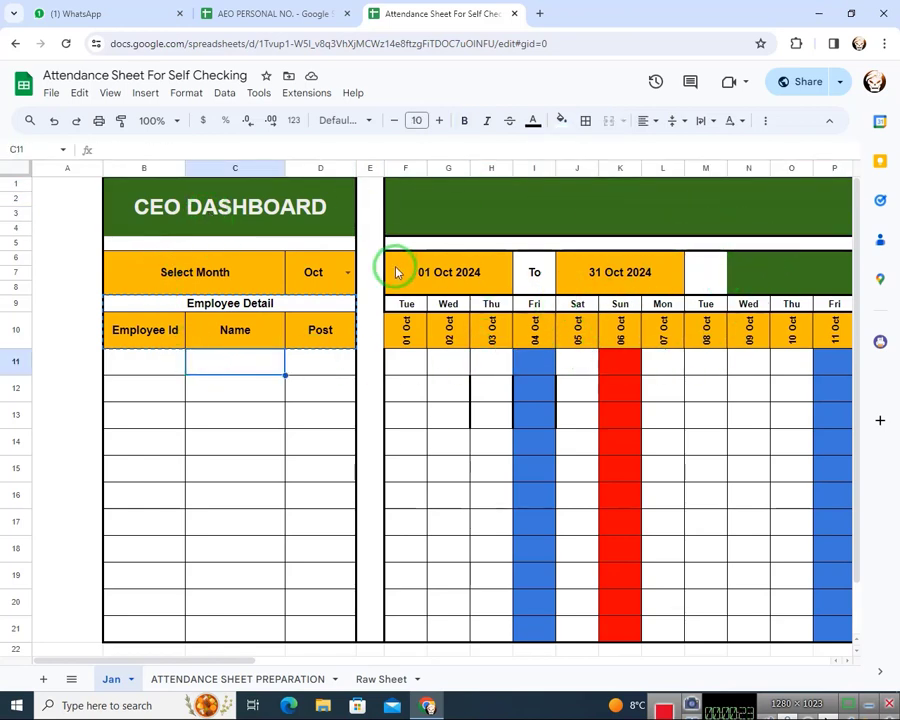
pyautogui.click(346, 276)
pyautogui.click(301, 363)
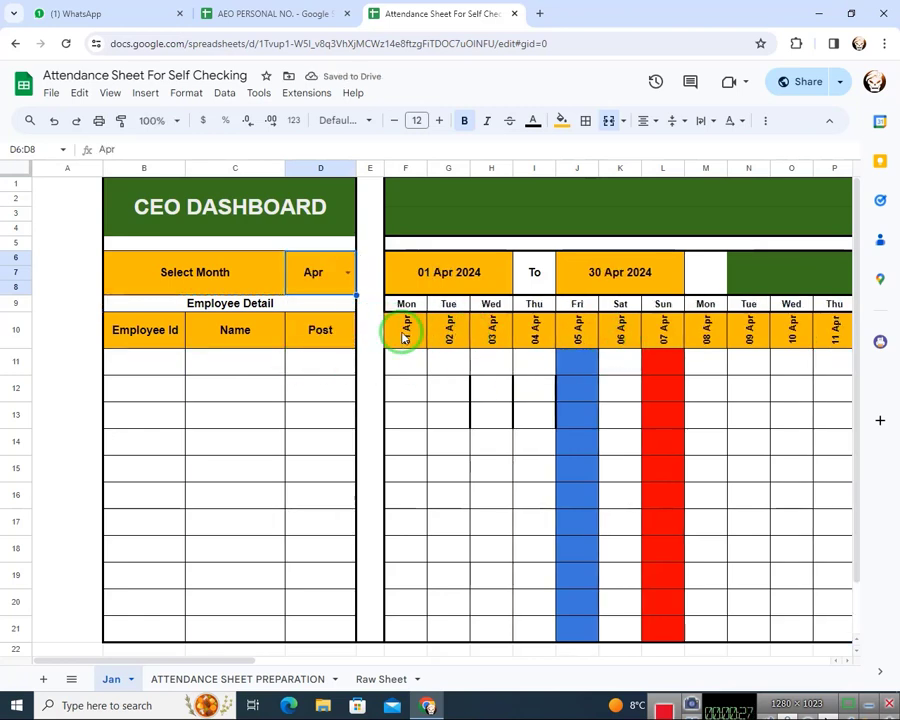
# Try to enter "p" in row 11 under Sunday 07 Apr
pyautogui.click(561, 371)
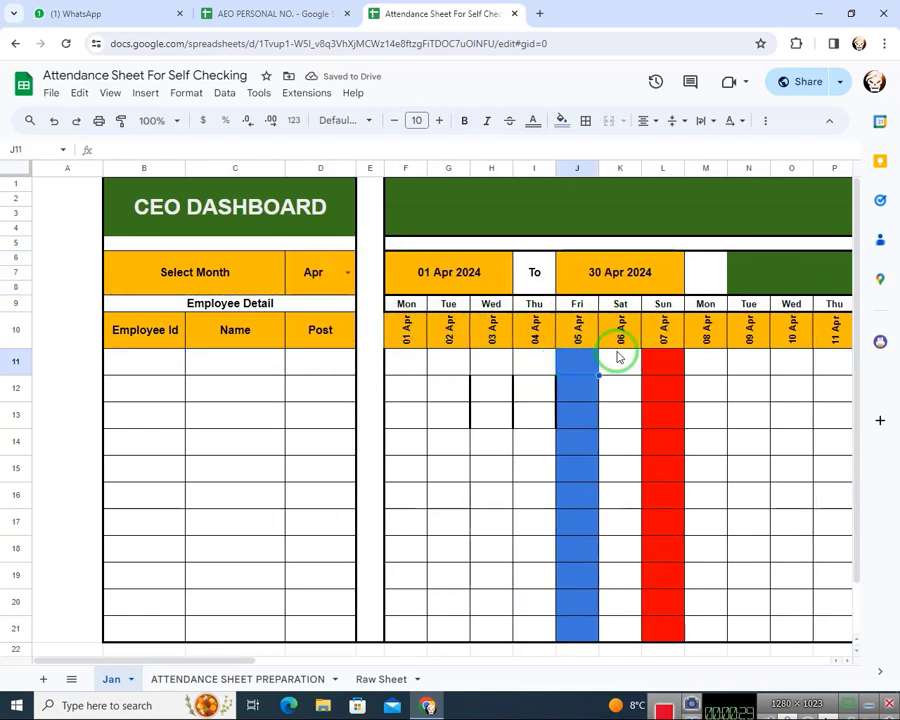
pyautogui.click(659, 369)
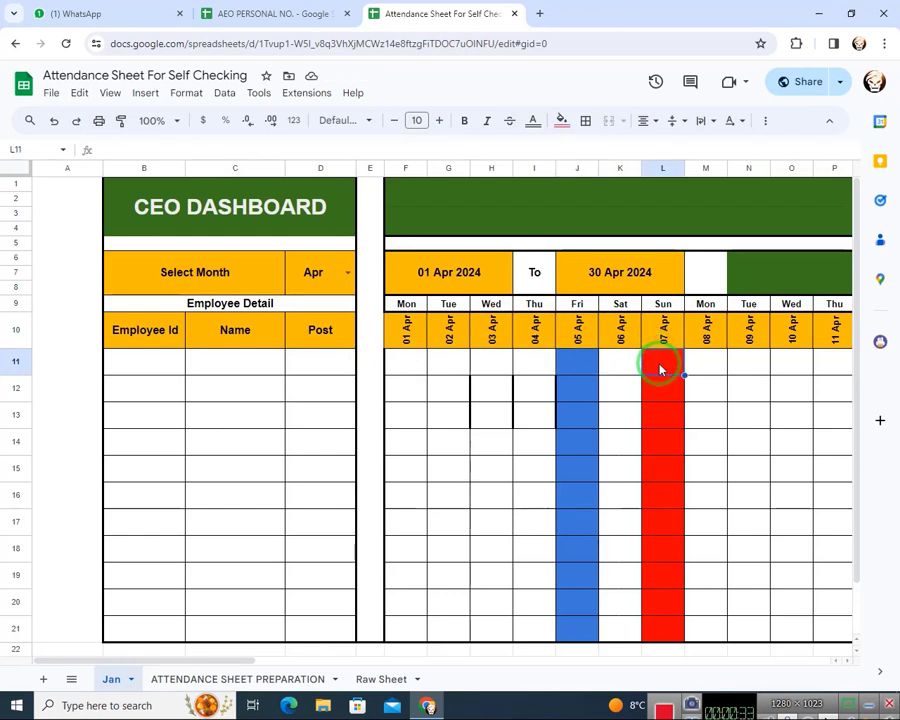
pyautogui.write('p')
pyautogui.press('Return')
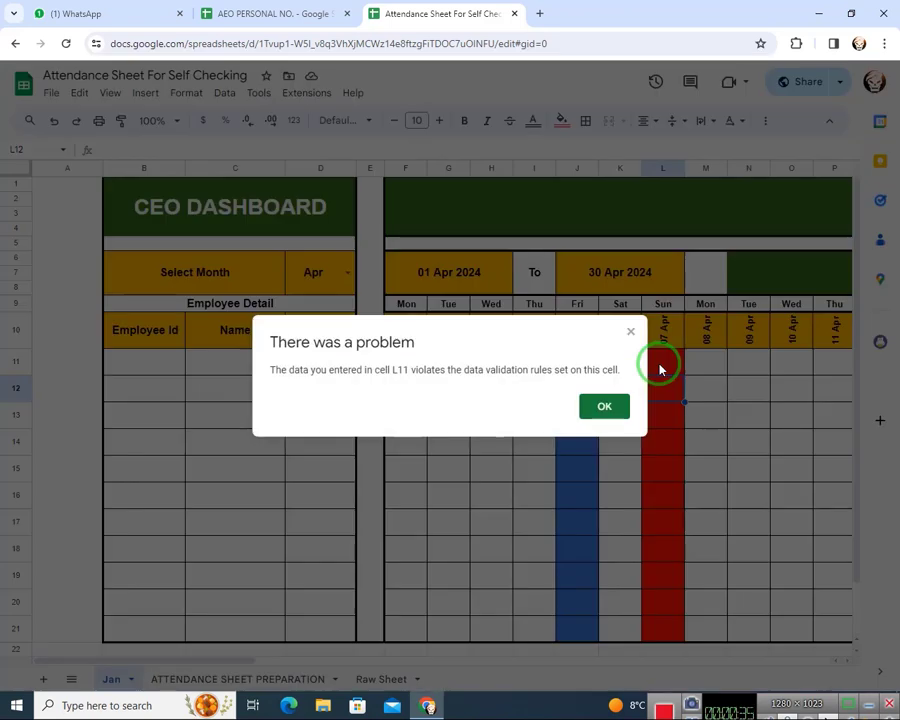
pyautogui.press('Return')
pyautogui.click(659, 370)
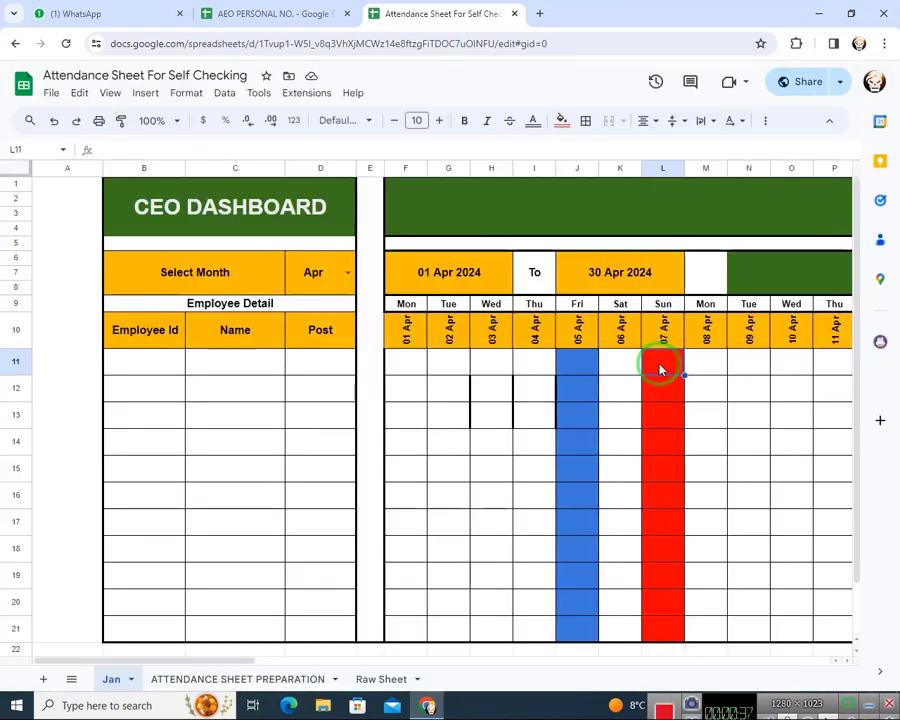
# Enter "p" in row 11 under Friday 05 Apr, and clear it again
pyautogui.press('Left')
pyautogui.press('Left')
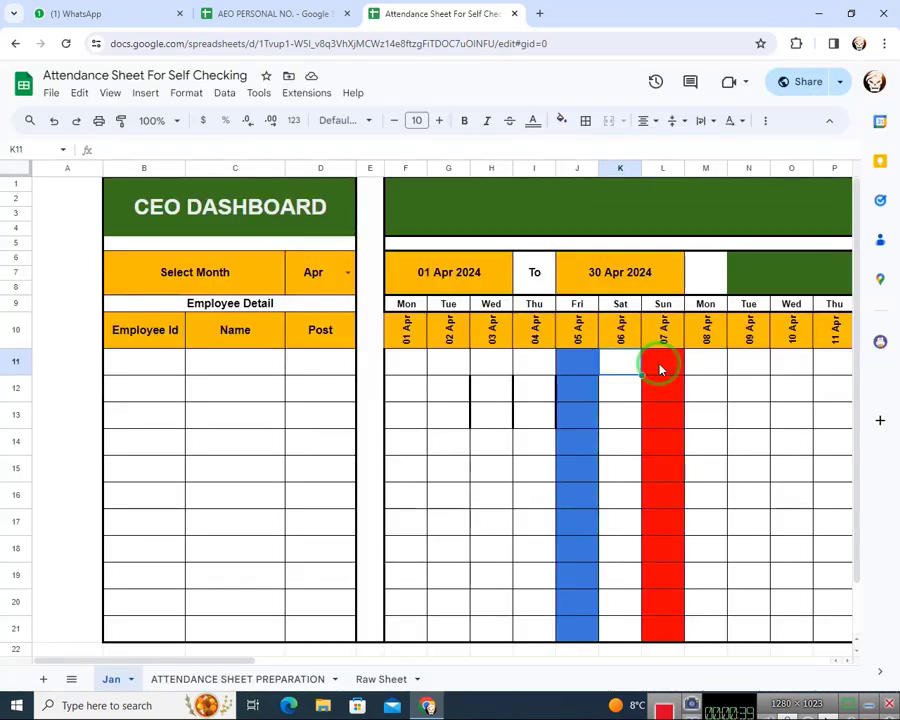
pyautogui.press('Return')
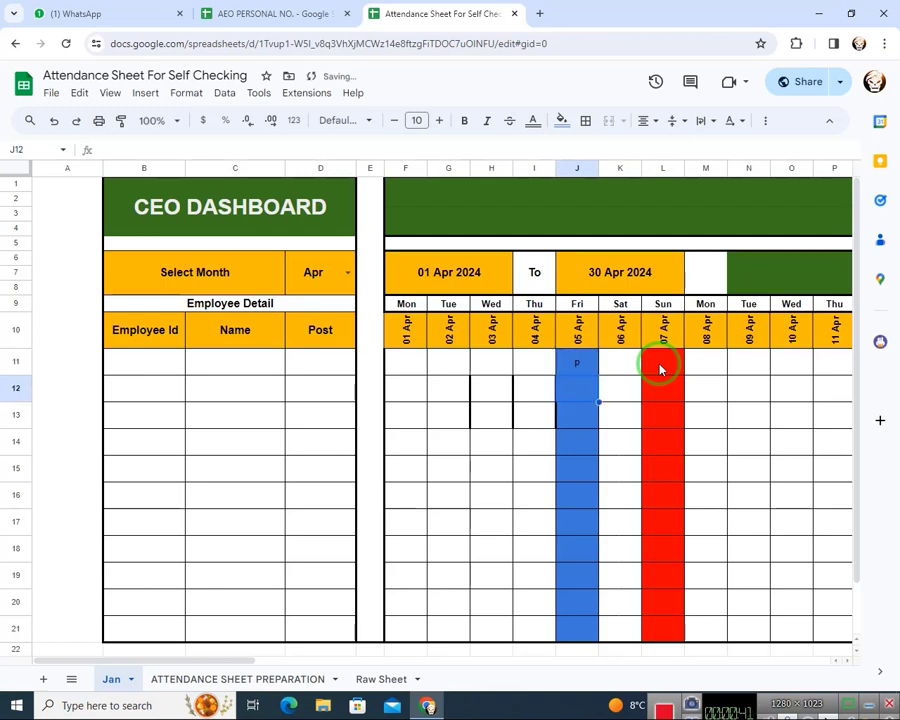
pyautogui.press('Up')
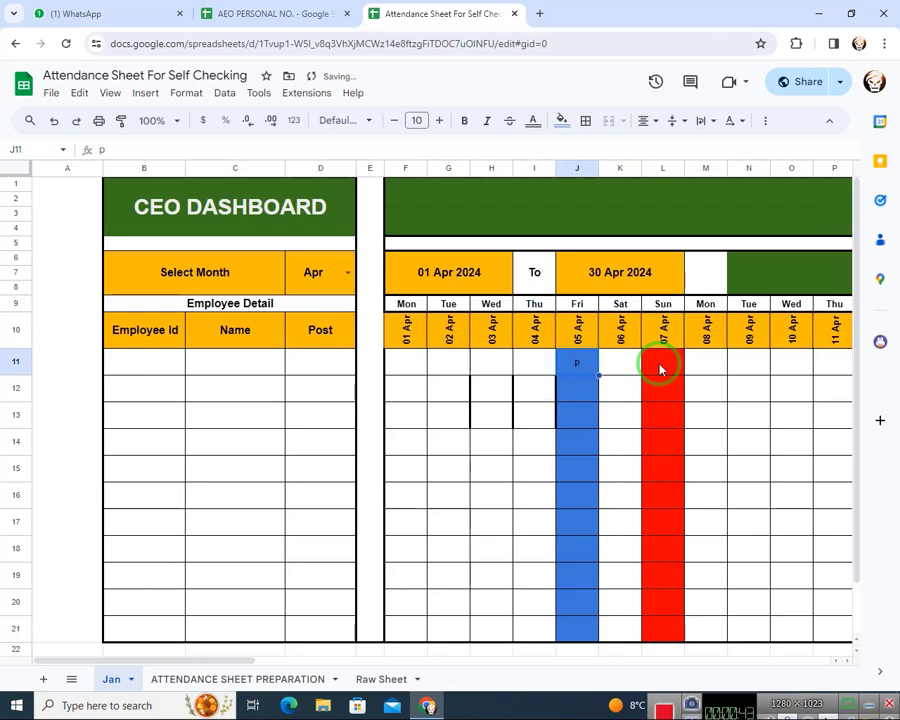
# Examine the Friday and Sunday highlighting across the April date columns of the attendance grid
pyautogui.press('Right')
pyautogui.press('Right')
pyautogui.press('Right')
pyautogui.press('Right')
pyautogui.press('Right')
pyautogui.press('Right')
pyautogui.press('Right')
pyautogui.press('Right')
pyautogui.press('Right')
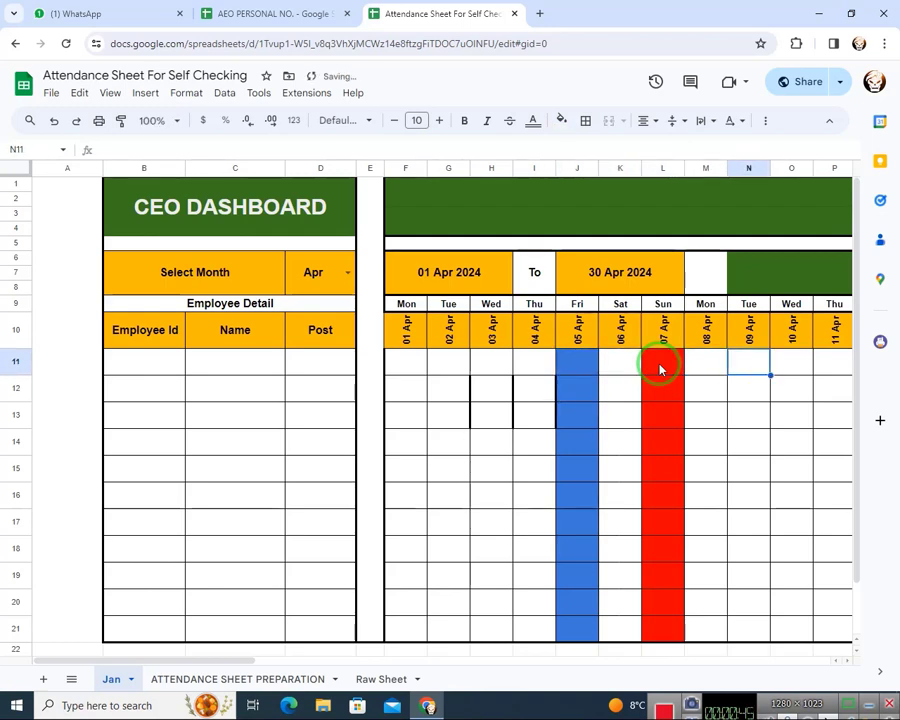
pyautogui.press('Right')
pyautogui.press('Right')
pyautogui.press('Right')
pyautogui.press('Right')
pyautogui.press('Right')
pyautogui.press('Right')
pyautogui.press('Right')
pyautogui.press('Right')
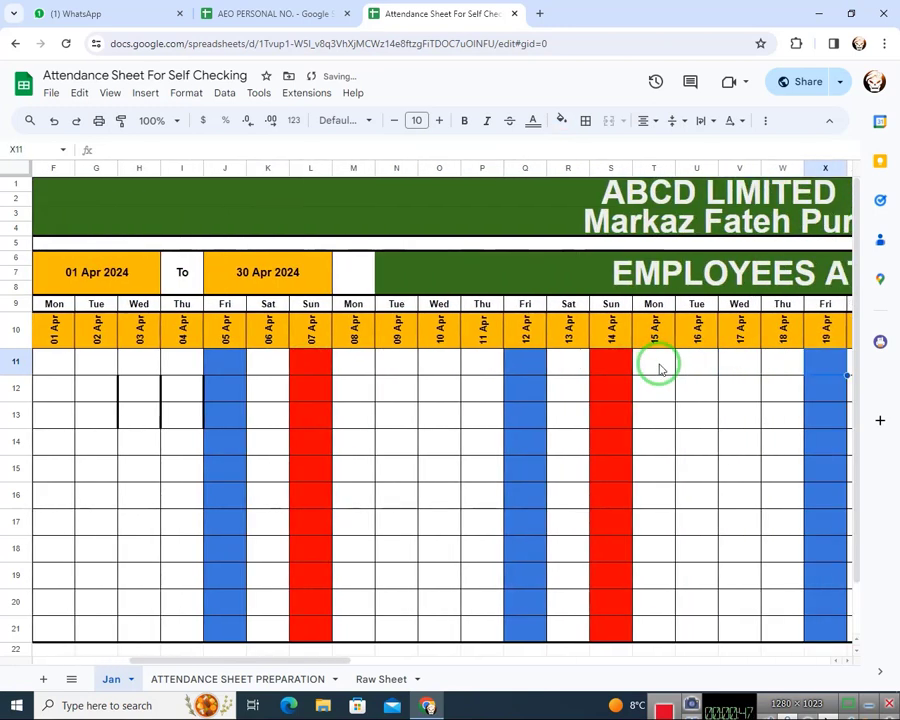
pyautogui.press('Right')
pyautogui.press('Right')
pyautogui.press('Right')
pyautogui.press('Right')
pyautogui.press('Right')
pyautogui.press('Right')
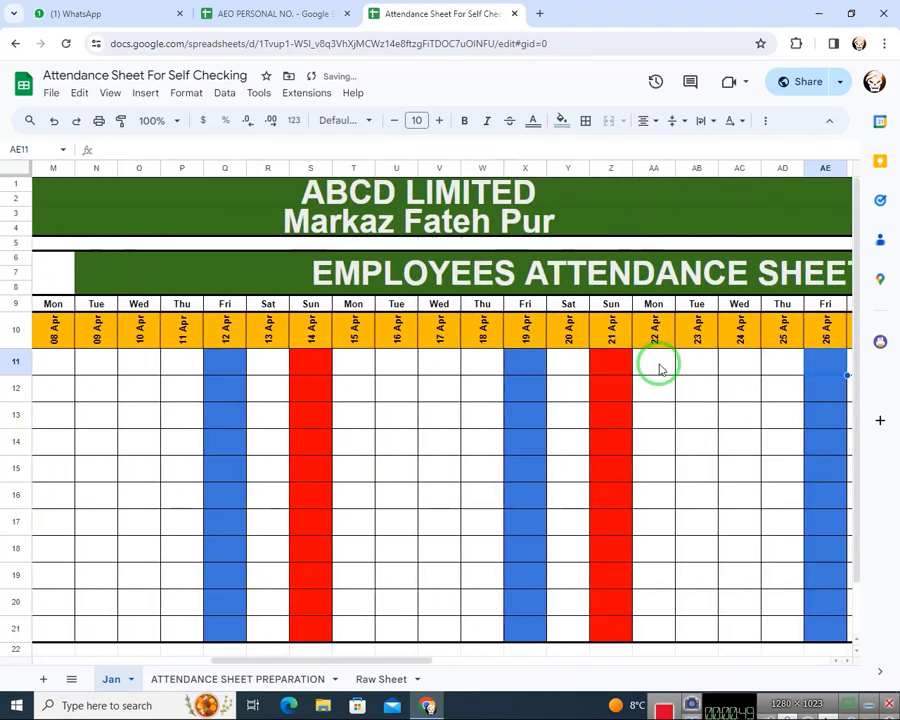
pyautogui.press('Left')
pyautogui.press('Left')
pyautogui.press('Left')
pyautogui.press('Left')
pyautogui.press('Left')
pyautogui.press('Left')
pyautogui.press('Left')
pyautogui.press('Left')
pyautogui.press('Left')
pyautogui.press('Left')
pyautogui.press('Left')
pyautogui.press('Left')
pyautogui.press('Left')
pyautogui.press('Left')
pyautogui.press('Left')
pyautogui.press('Left')
pyautogui.press('Left')
pyautogui.press('Left')
pyautogui.press('Left')
pyautogui.press('Left')
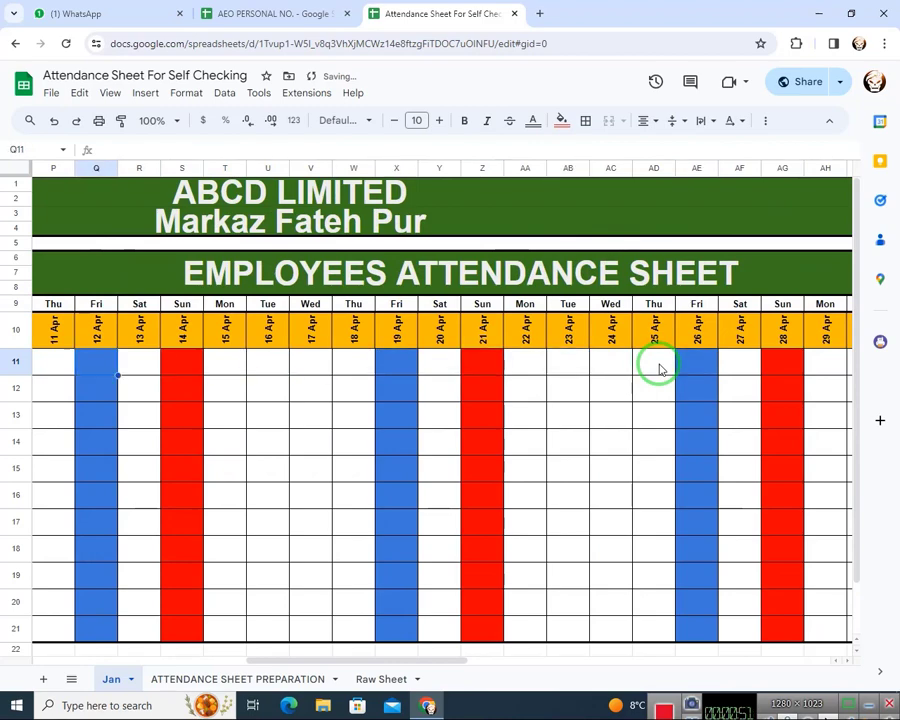
pyautogui.press('Down')
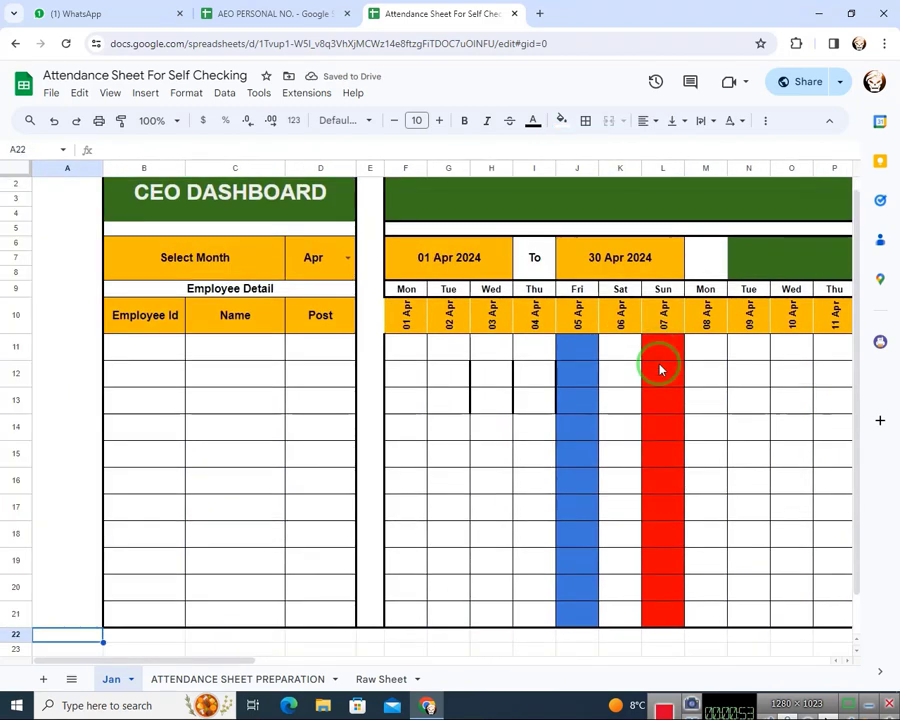
# Set the Select Month cell to Jun and check the weekday and date headers through the month's last day
pyautogui.click(337, 262)
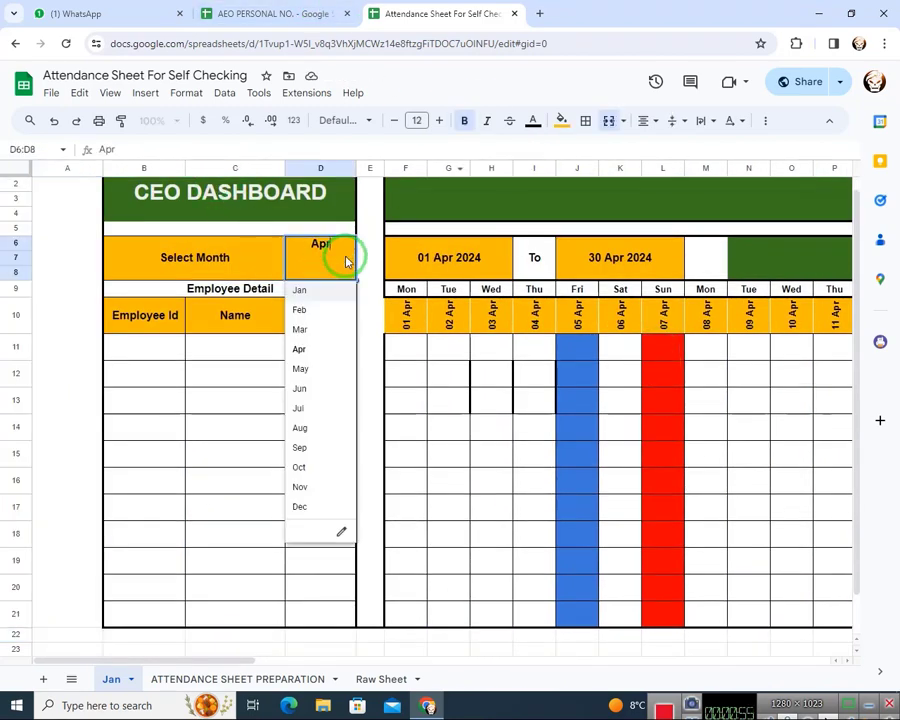
pyautogui.click(321, 390)
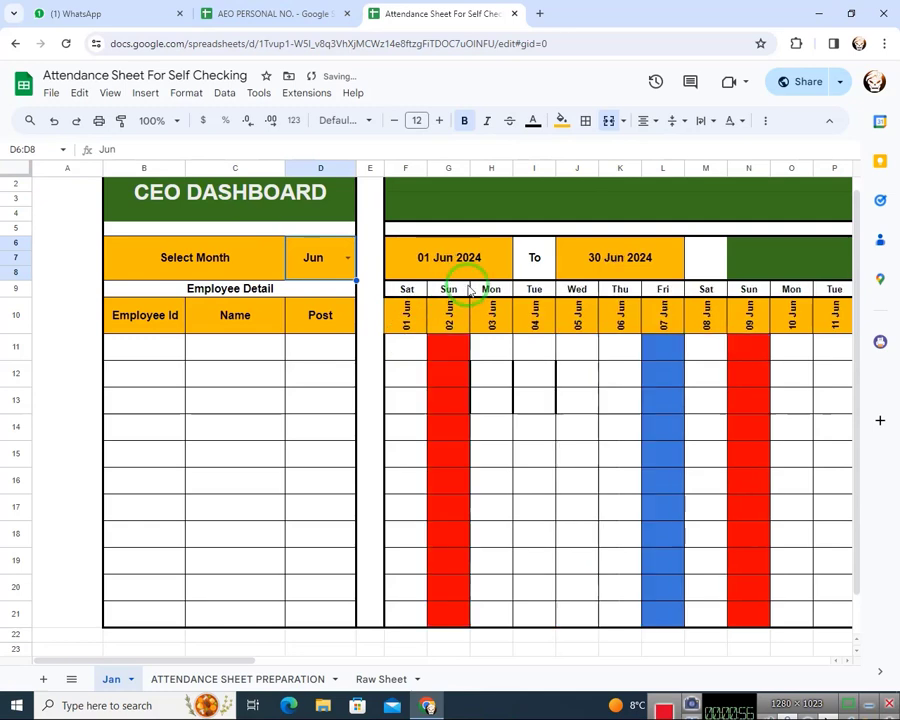
pyautogui.click(409, 322)
pyautogui.click(412, 291)
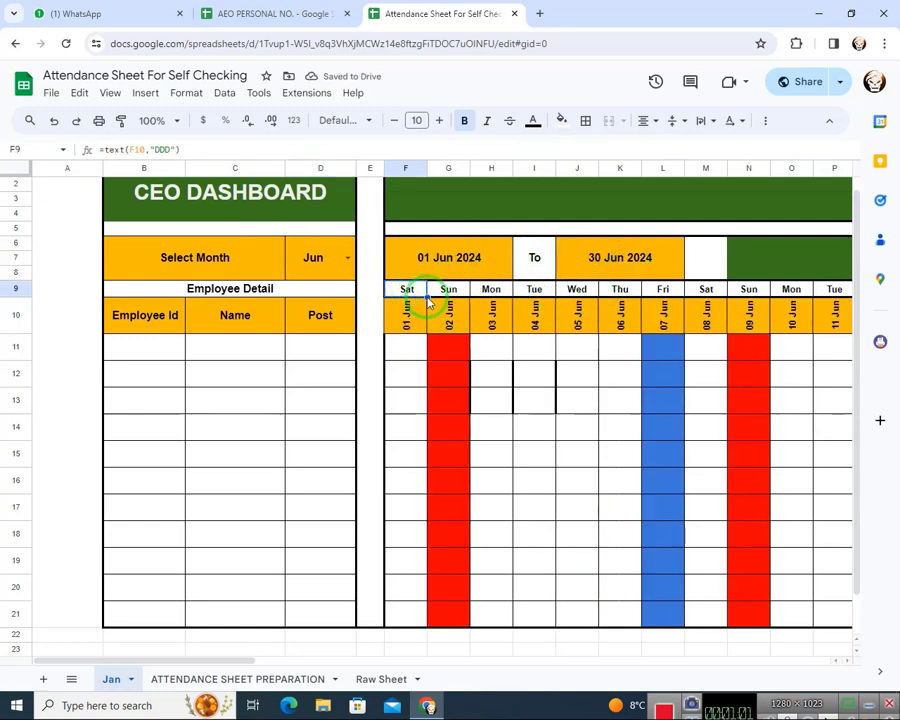
pyautogui.moveTo(212, 665); pyautogui.dragTo(523, 330)
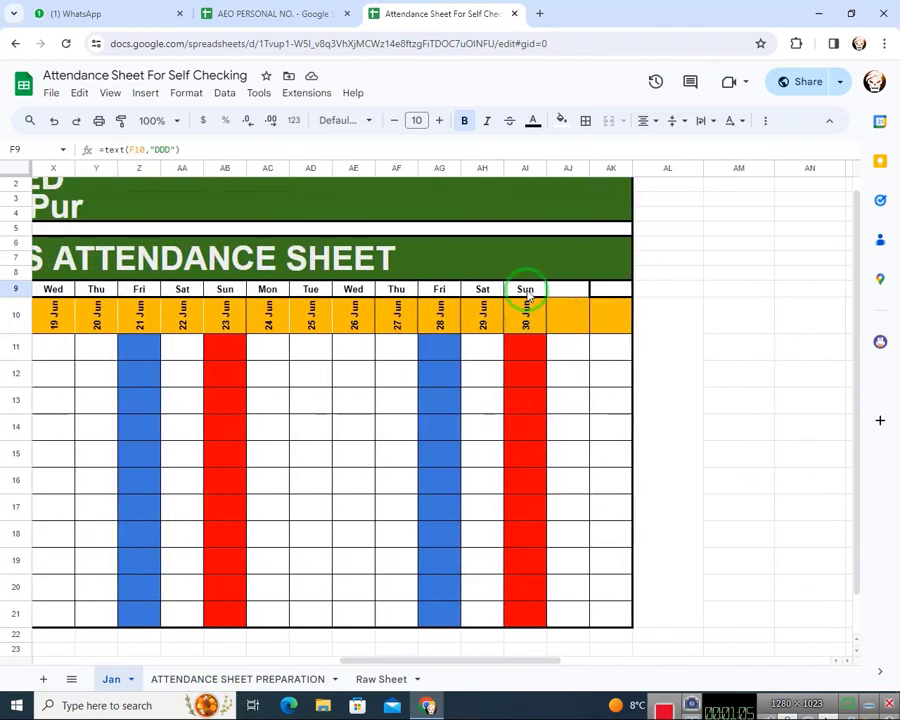
pyautogui.moveTo(402, 663); pyautogui.dragTo(235, 322)
# Set the Select Month cell to Feb and check the date columns through the end of the month
pyautogui.click(193, 256)
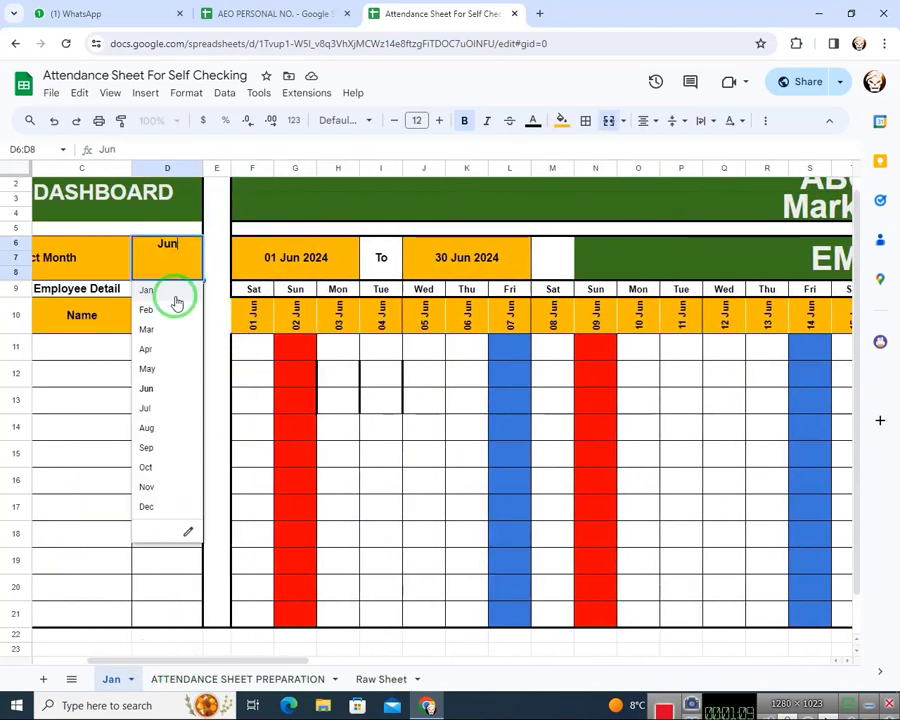
pyautogui.click(163, 309)
pyautogui.moveTo(261, 664); pyautogui.dragTo(508, 605)
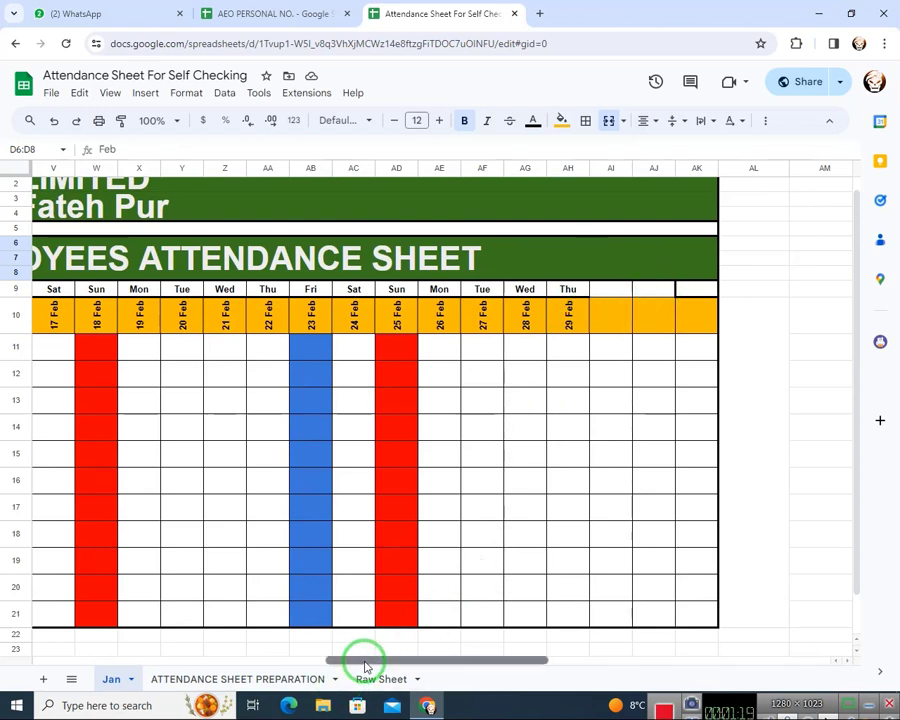
pyautogui.moveTo(362, 662); pyautogui.dragTo(10, 657)
# Set the Select Month cell to Jan and check the date columns through the end of the month
pyautogui.click(346, 260)
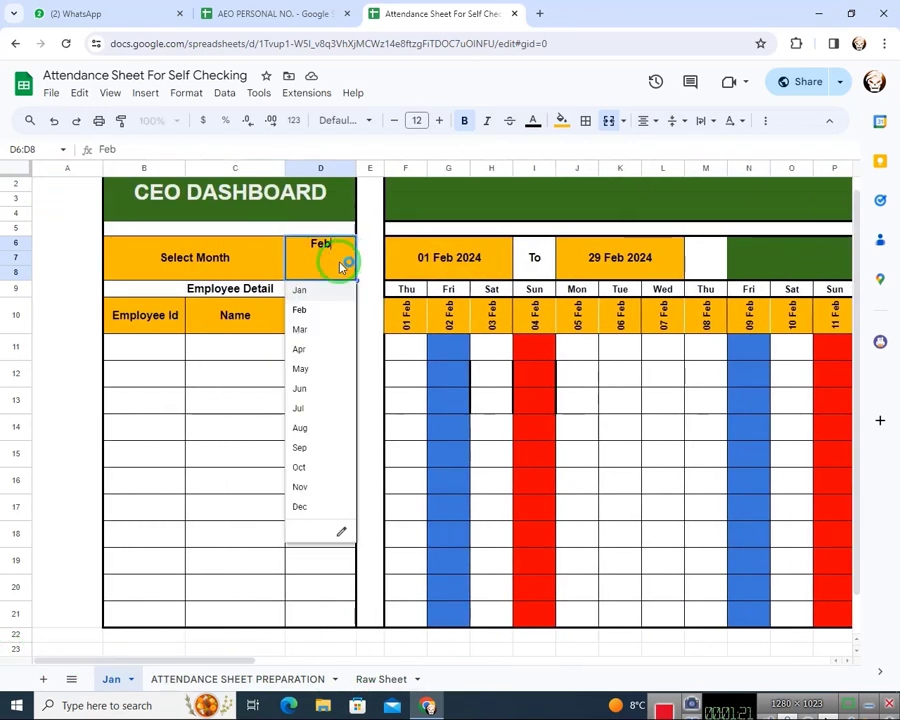
pyautogui.click(308, 292)
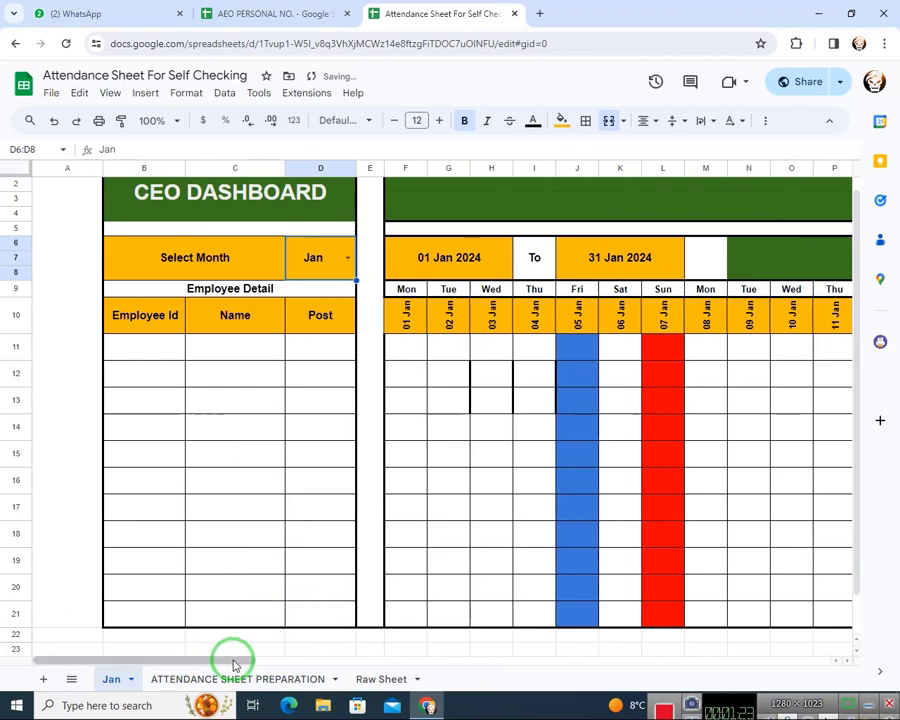
pyautogui.moveTo(235, 663); pyautogui.dragTo(565, 348)
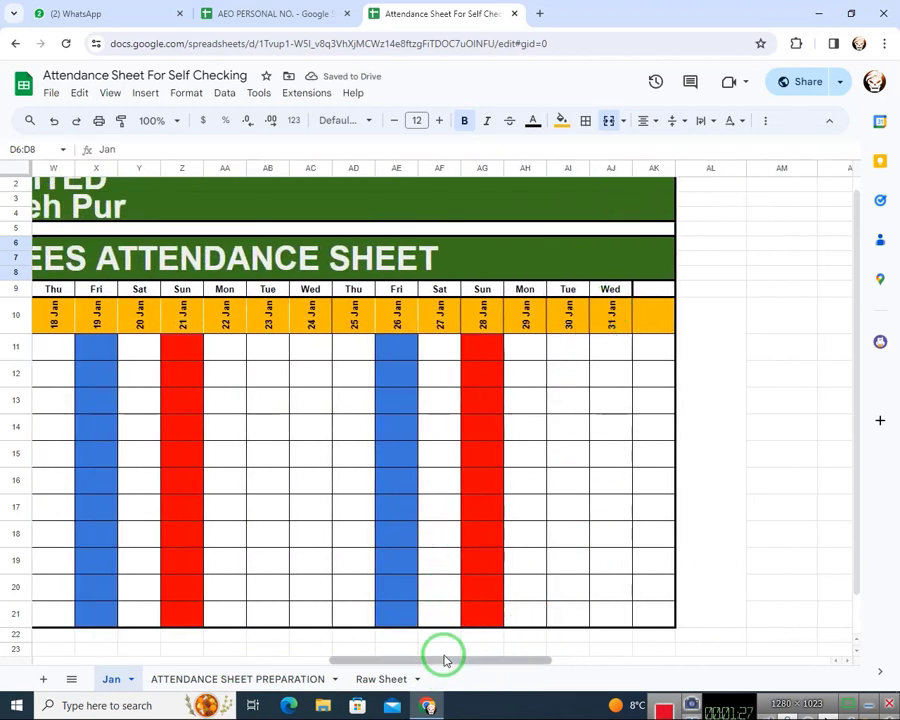
pyautogui.moveTo(444, 657); pyautogui.dragTo(231, 657)
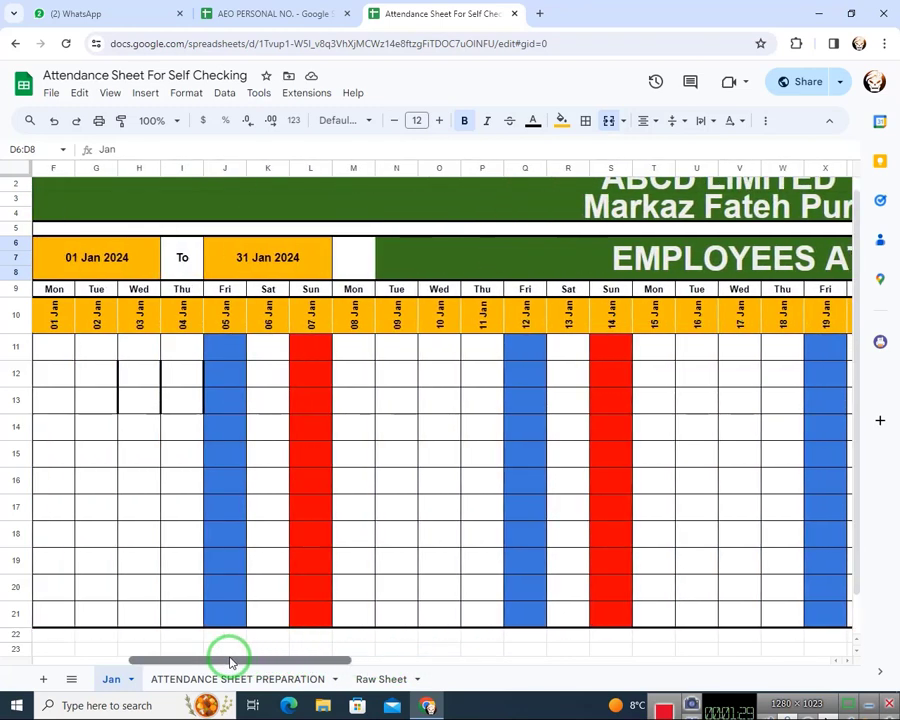
# Clear the month value in D6:D8 on the ATTENDANCE SHEET PREPARATION sheet
pyautogui.click(180, 677)
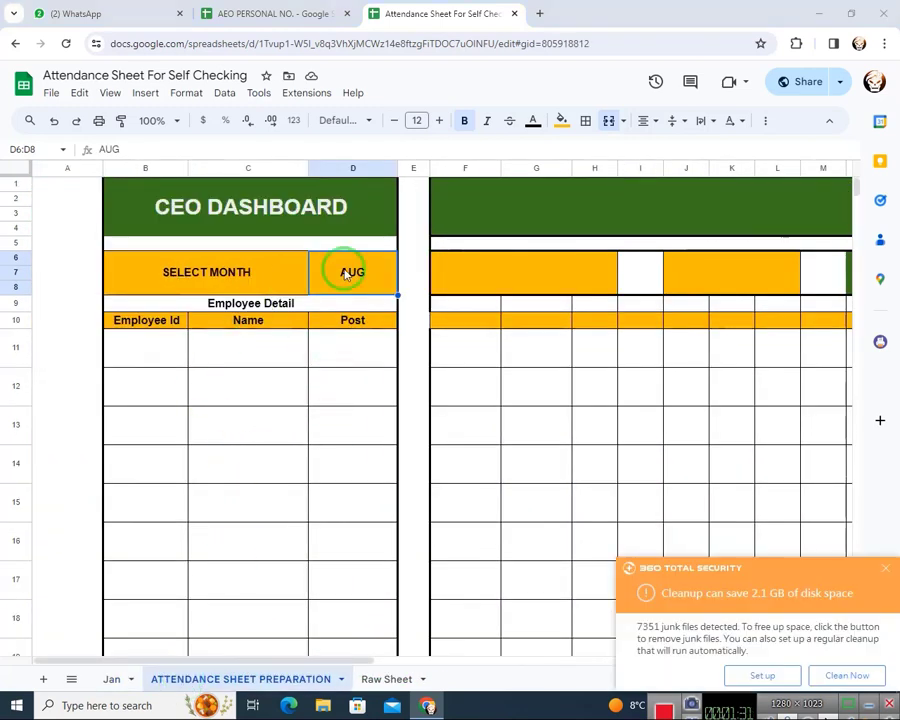
pyautogui.click(884, 568)
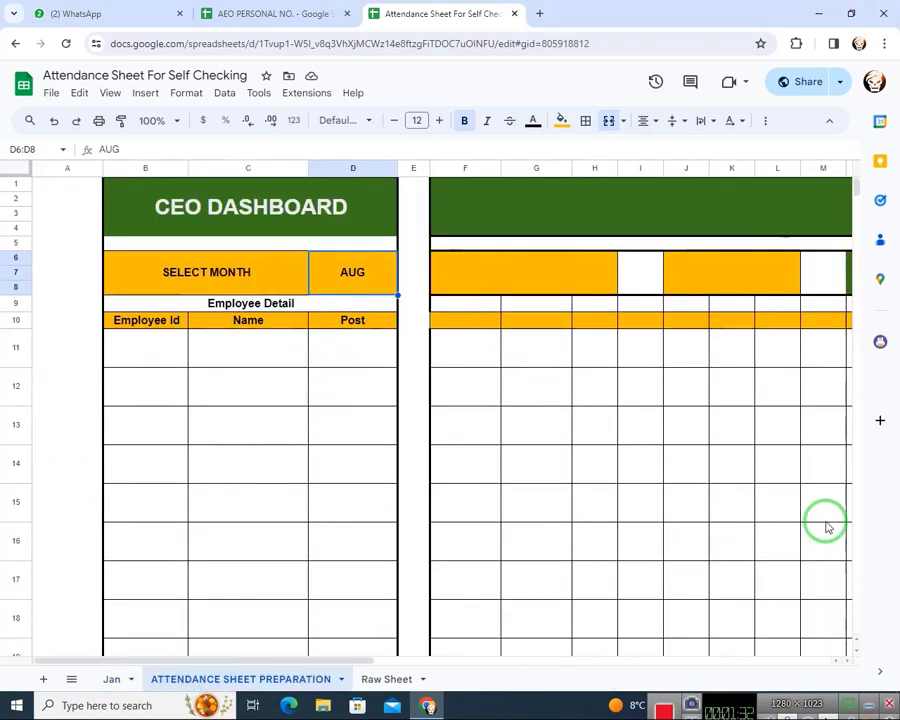
pyautogui.click(350, 220)
pyautogui.click(478, 201)
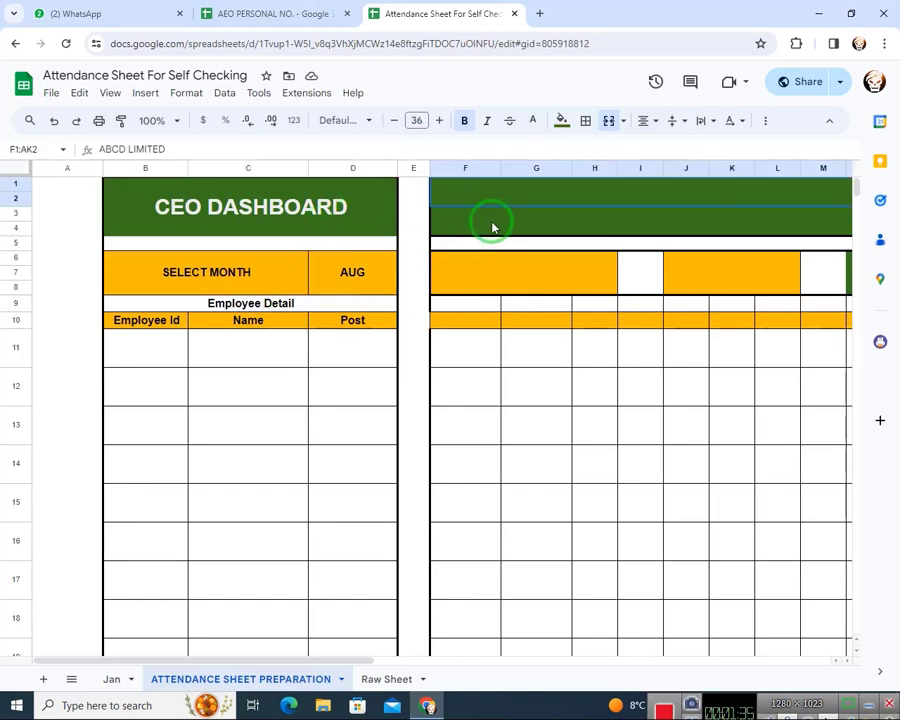
pyautogui.click(492, 228)
pyautogui.click(250, 268)
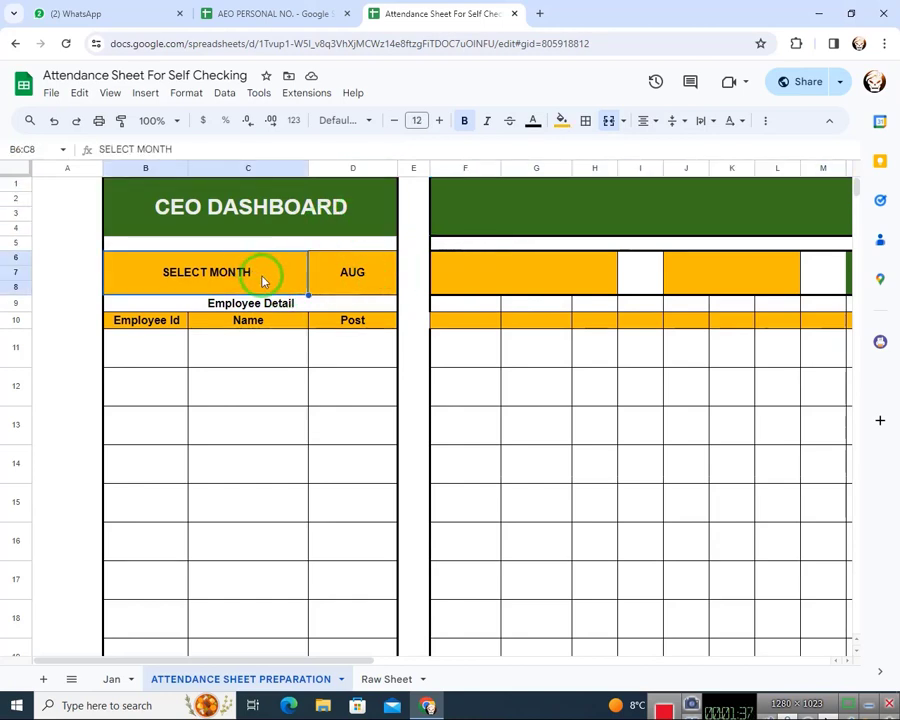
pyautogui.click(341, 277)
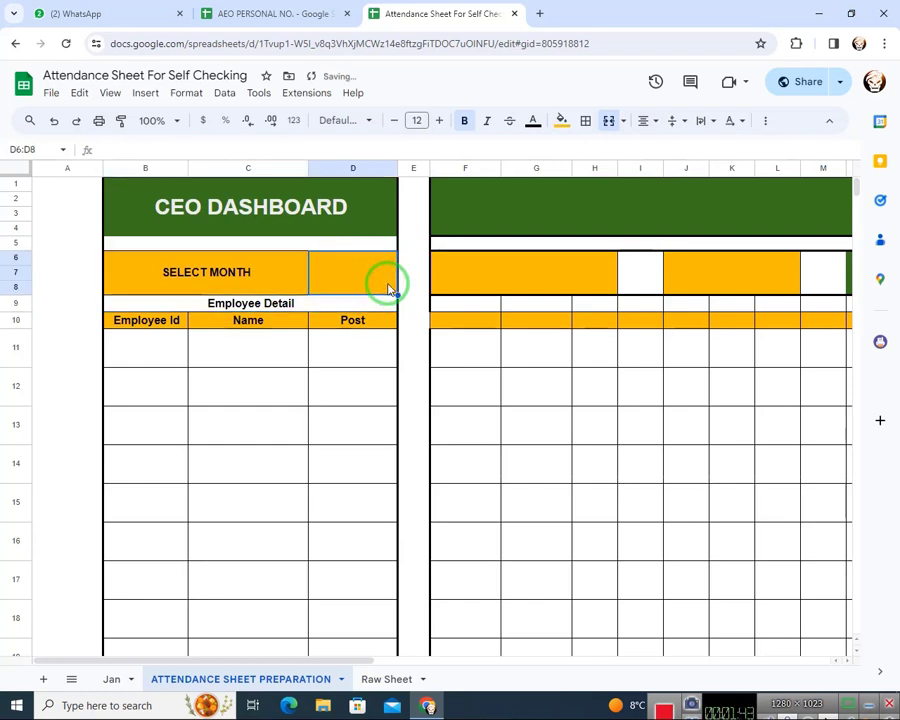
# Add a data validation rule to the month cell D6:D8 with the Dropdown (from a range) criterion
pyautogui.click(224, 93)
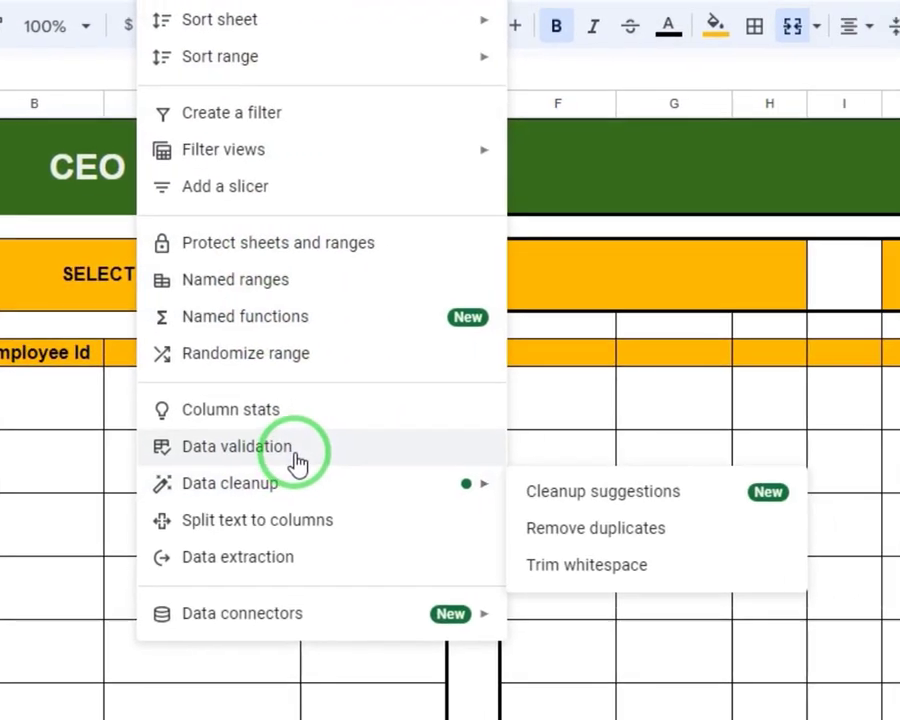
pyautogui.click(297, 463)
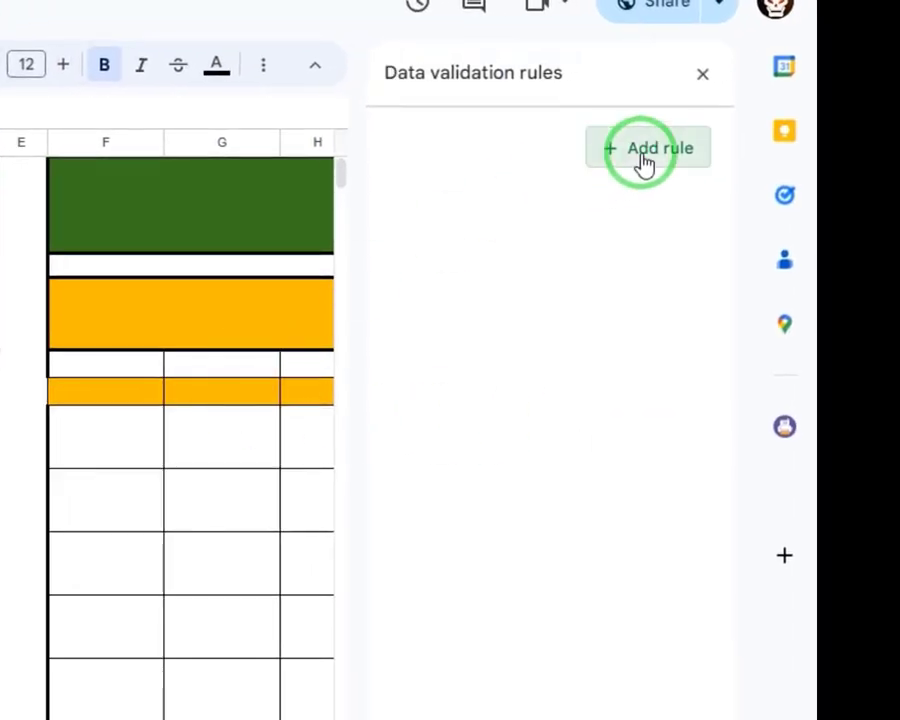
pyautogui.click(899, 113)
pyautogui.click(518, 272)
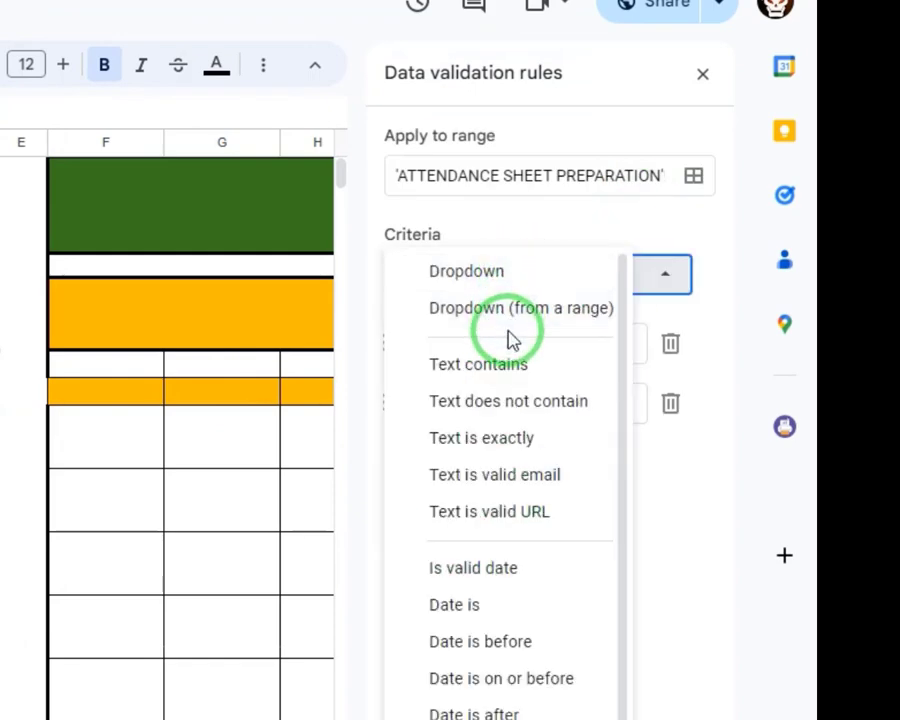
pyautogui.click(508, 312)
# Set the month dropdown's source range to 'Raw Sheet'!B2:B13 and save the data validation rule
pyautogui.click(706, 314)
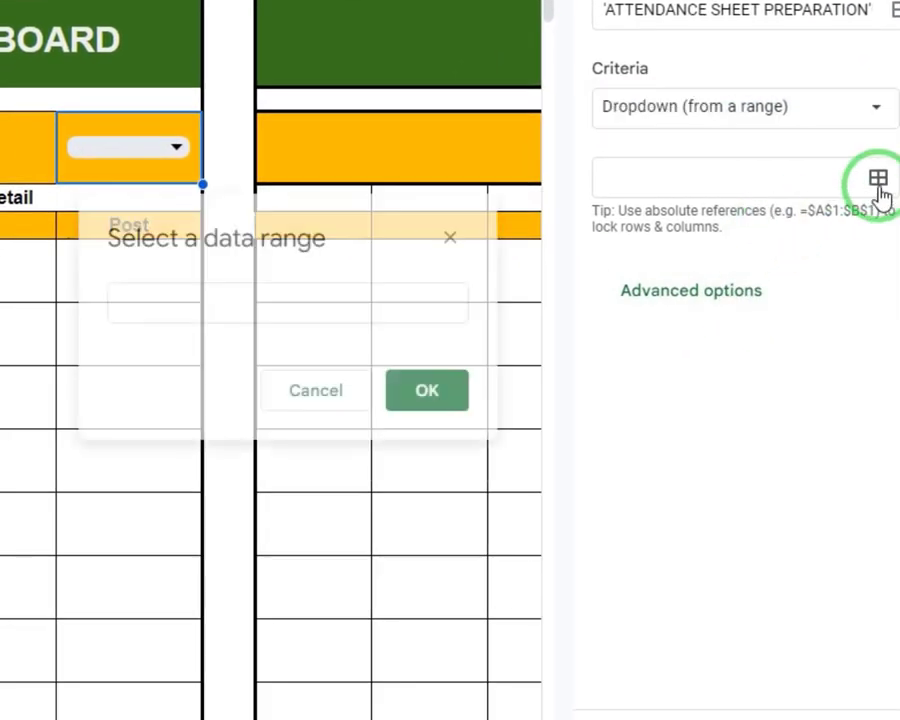
pyautogui.click(181, 294)
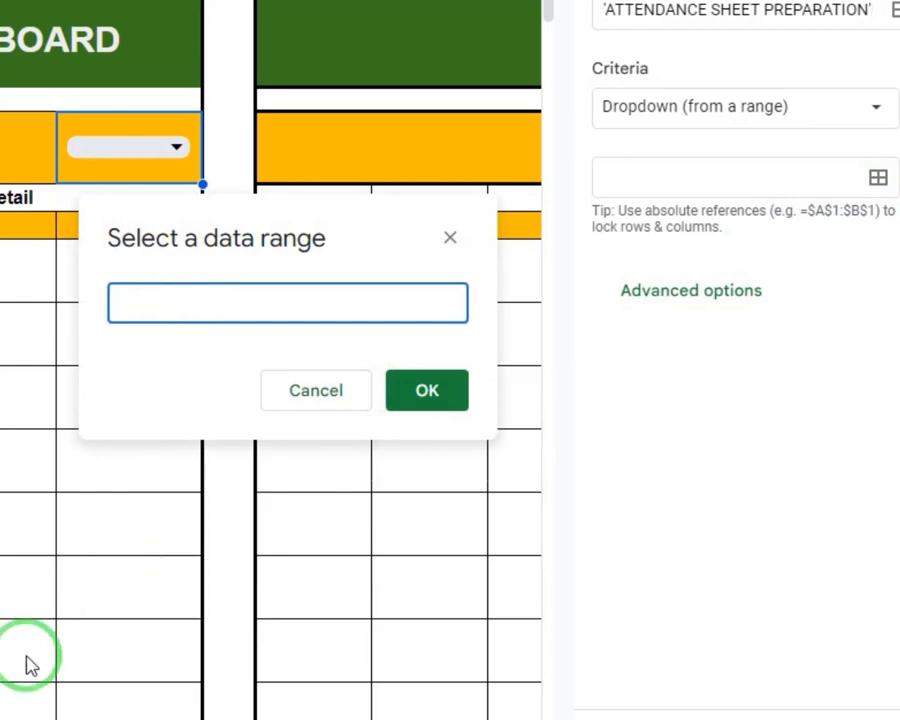
pyautogui.click(100, 718)
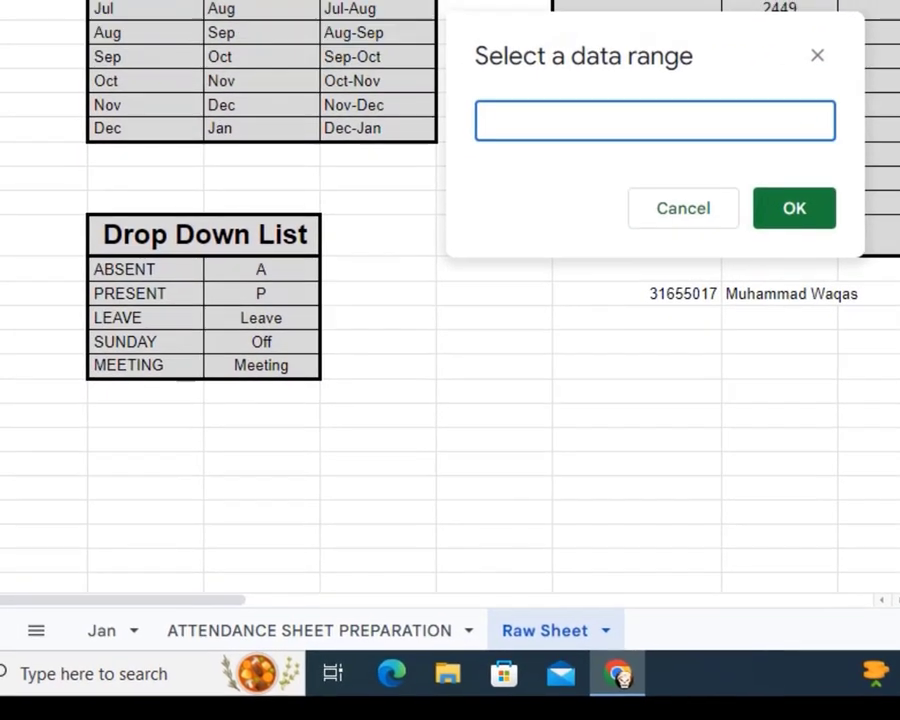
pyautogui.click(285, 127)
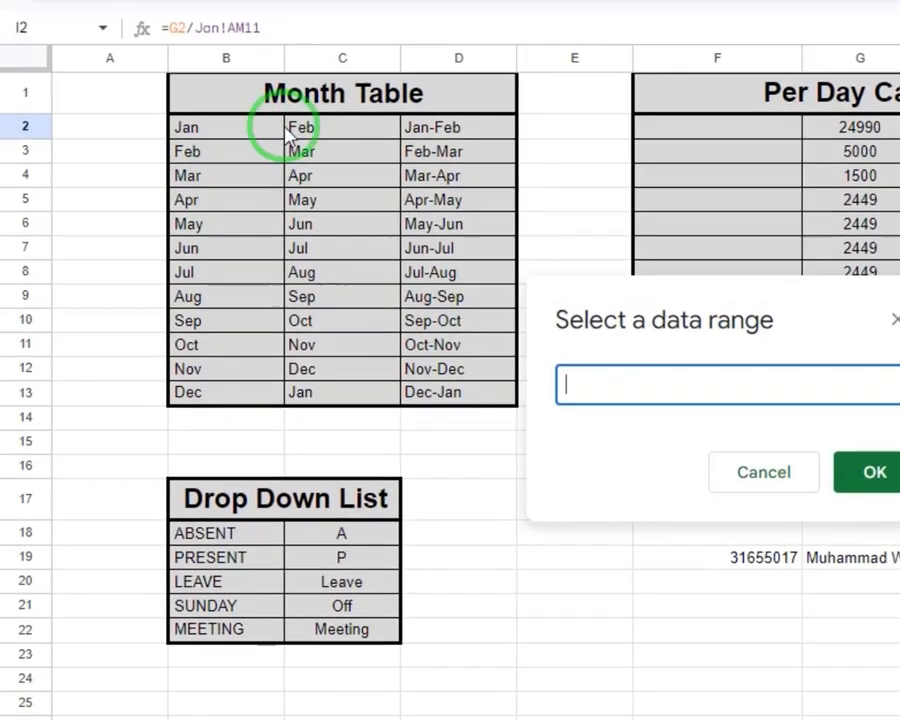
pyautogui.moveTo(238, 132); pyautogui.dragTo(215, 400)
pyautogui.click(878, 478)
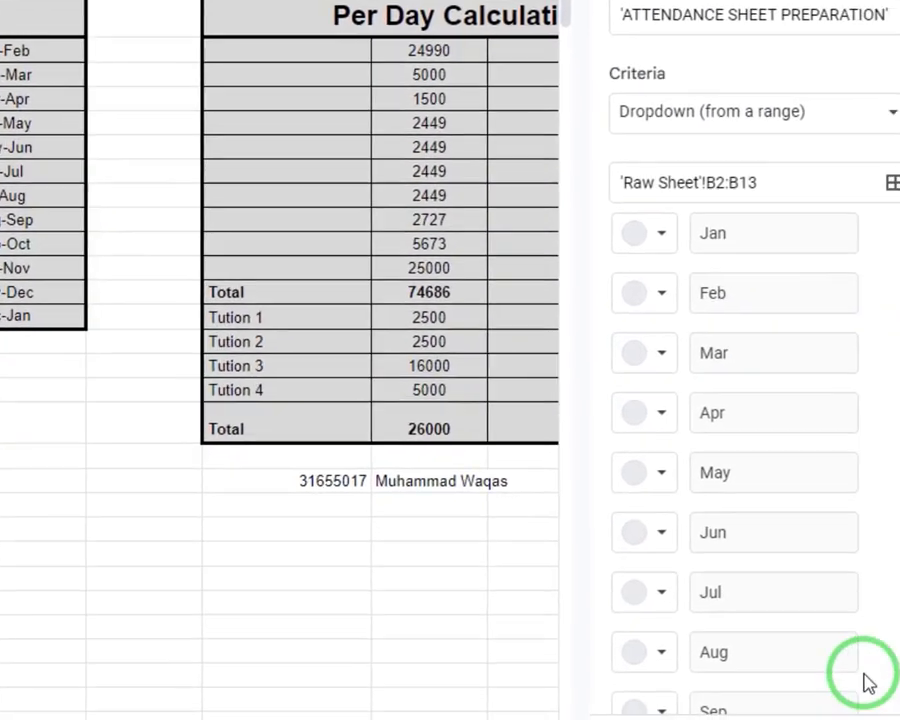
pyautogui.scroll(-4, 800, 620)
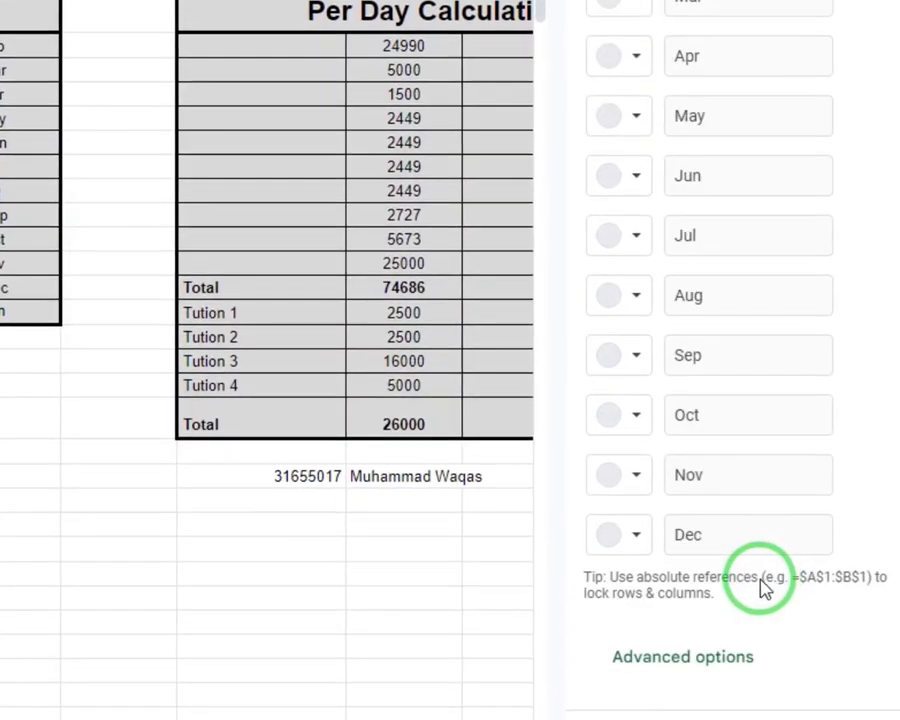
pyautogui.click(815, 719)
# Test the month dropdown on the preparation sheet by choosing Mar, Jul and Oct in turn, and set it to Aug
pyautogui.click(20, 719)
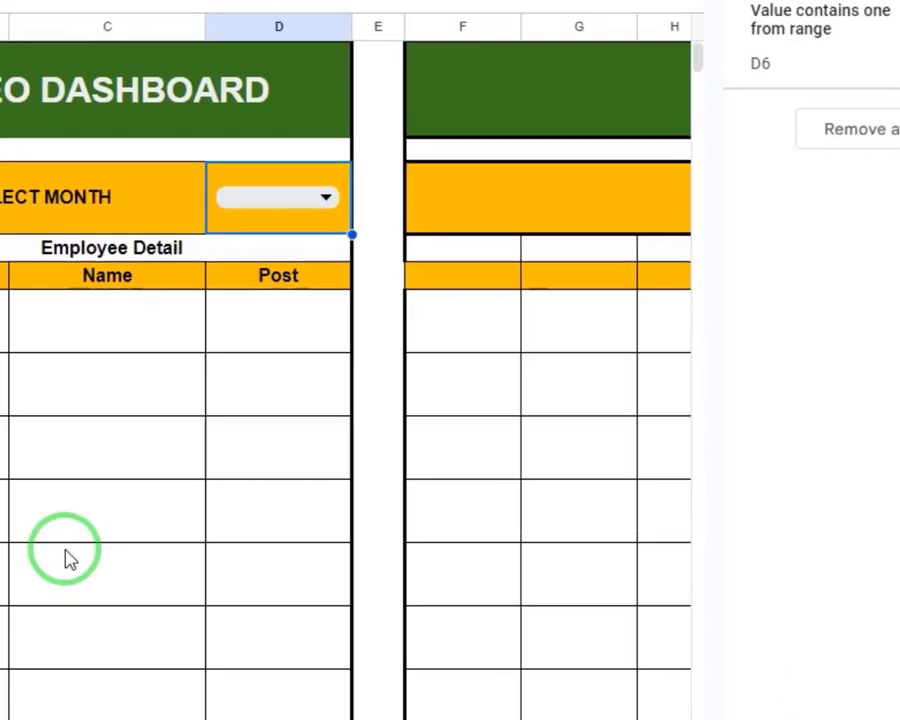
pyautogui.click(312, 205)
pyautogui.click(291, 327)
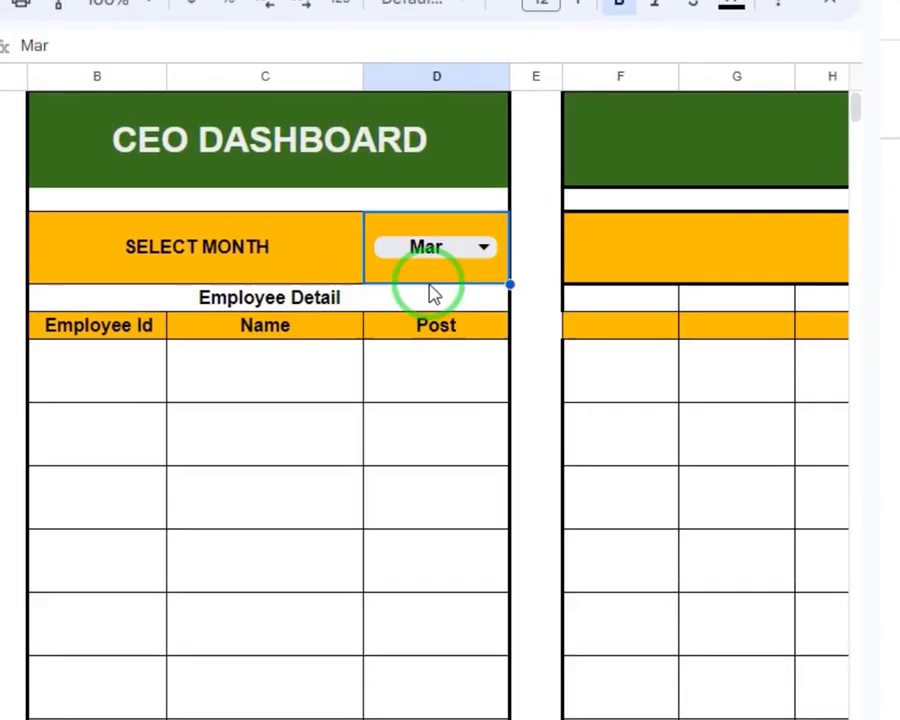
pyautogui.click(434, 251)
pyautogui.click(390, 524)
pyautogui.click(462, 255)
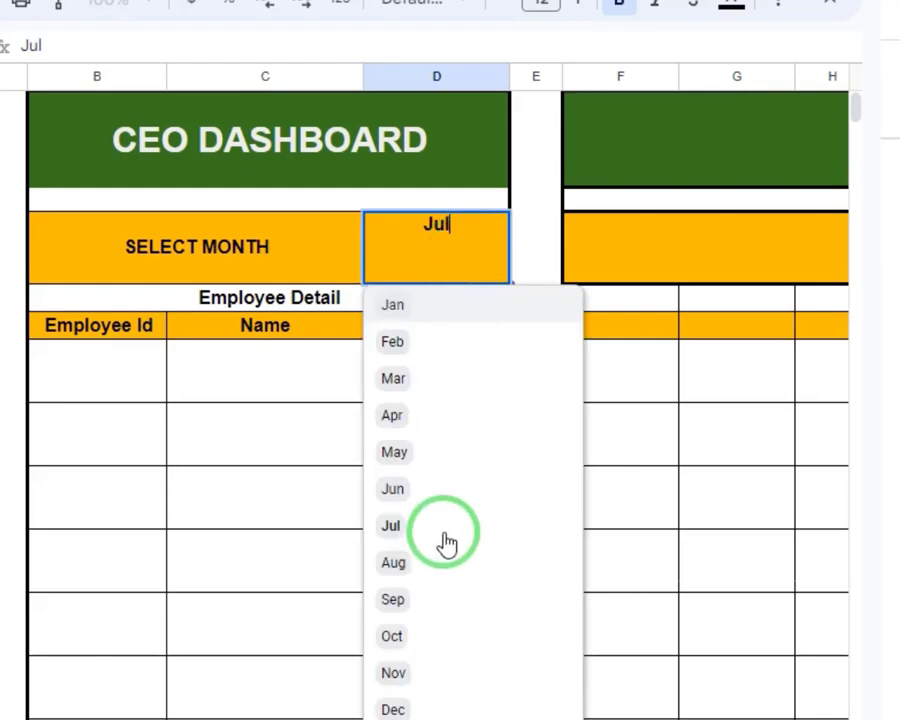
pyautogui.click(436, 637)
pyautogui.click(481, 243)
pyautogui.click(424, 565)
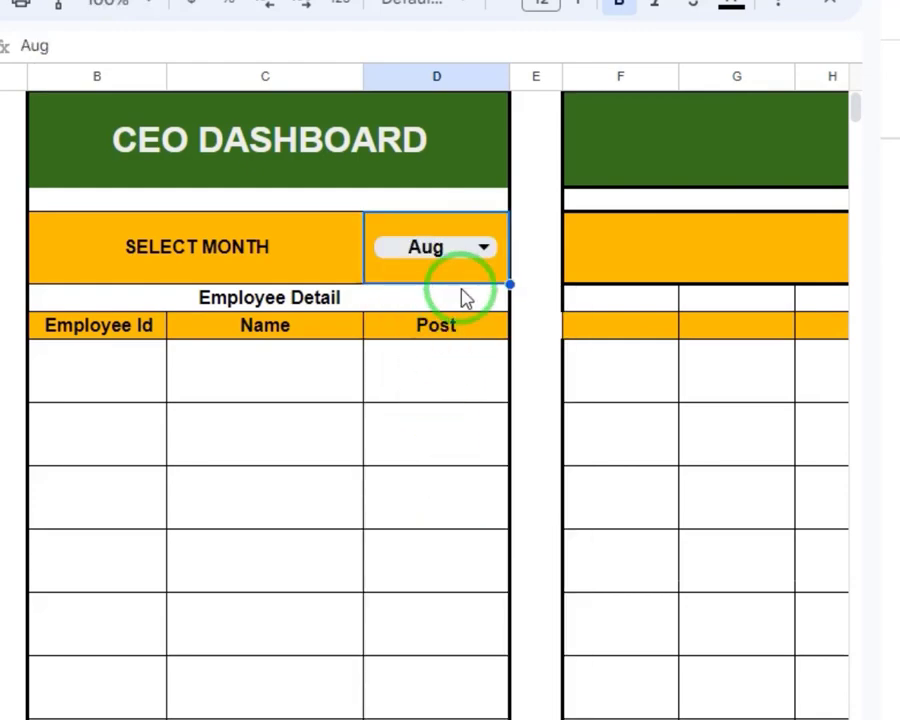
# Change the month dropdown rule's display style to Arrow in its advanced options and save the rule
pyautogui.click(899, 91)
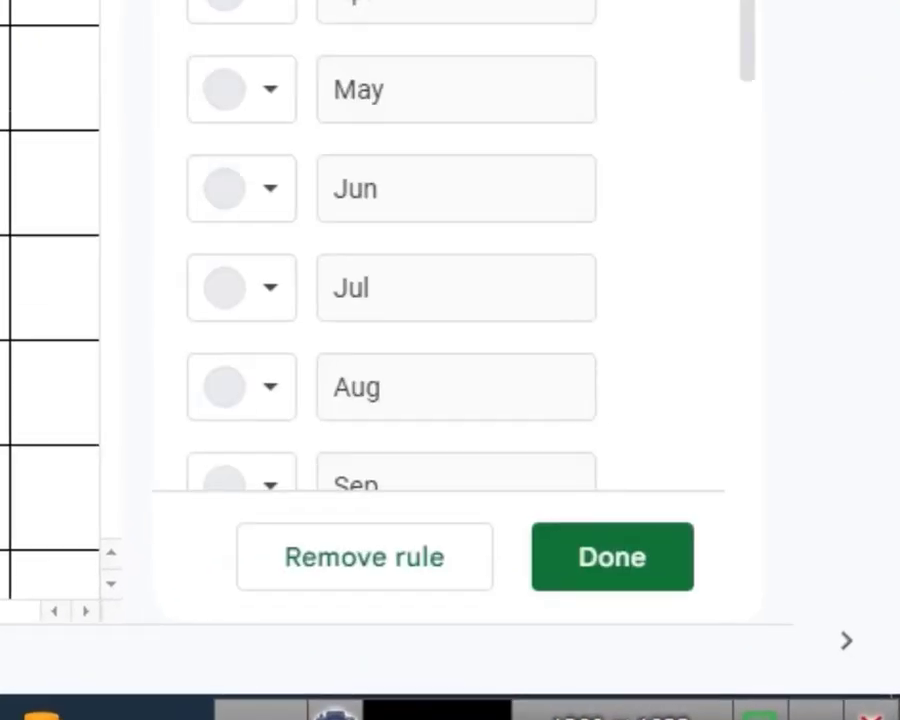
pyautogui.scroll(-6, 583, 125)
pyautogui.click(410, 414)
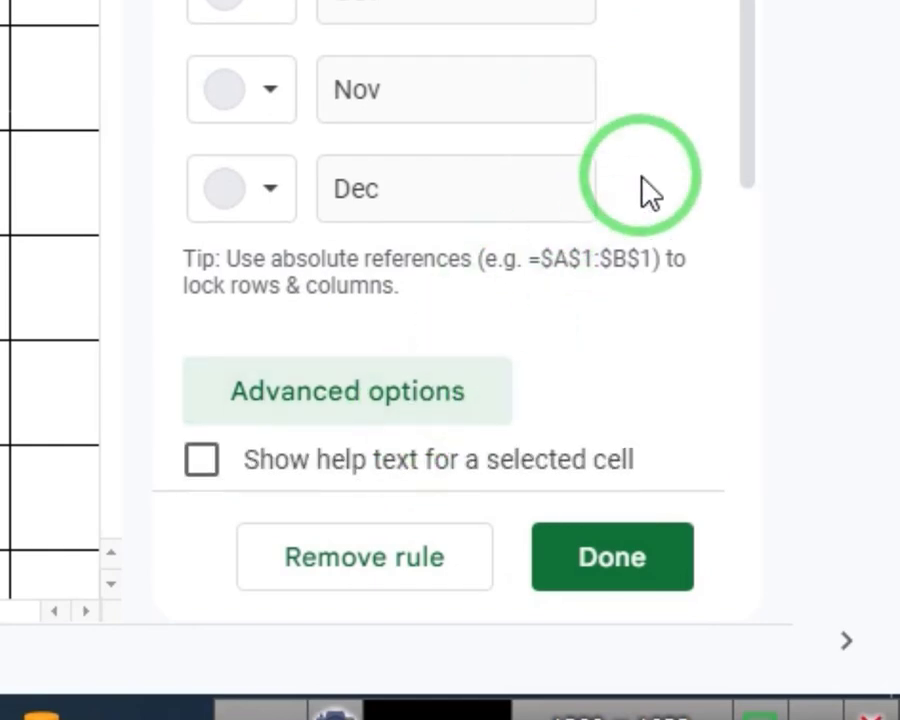
pyautogui.scroll(-5, 648, 193)
pyautogui.click(295, 334)
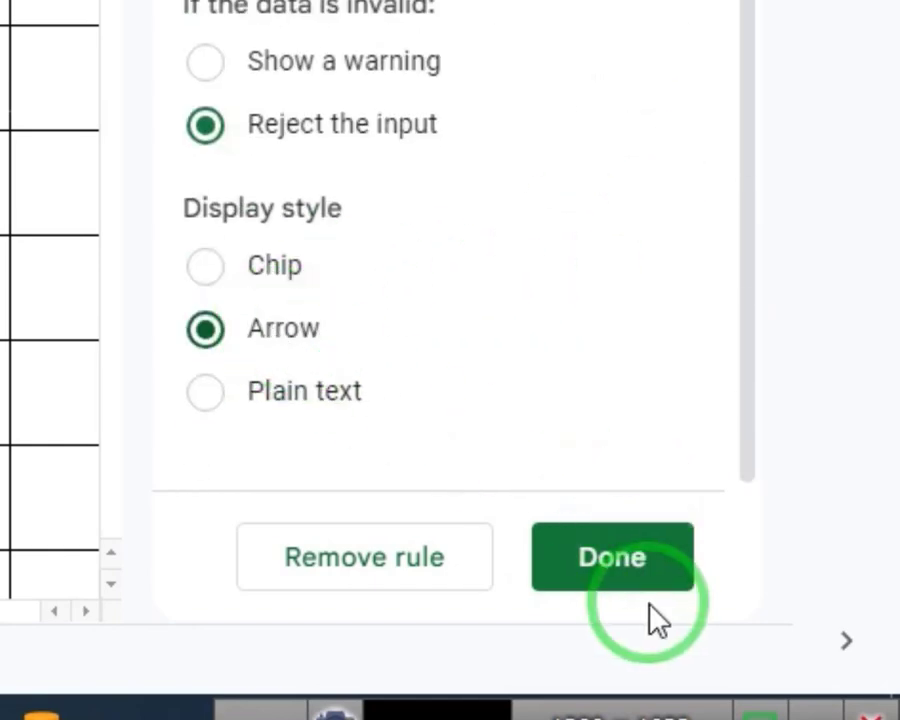
pyautogui.click(650, 573)
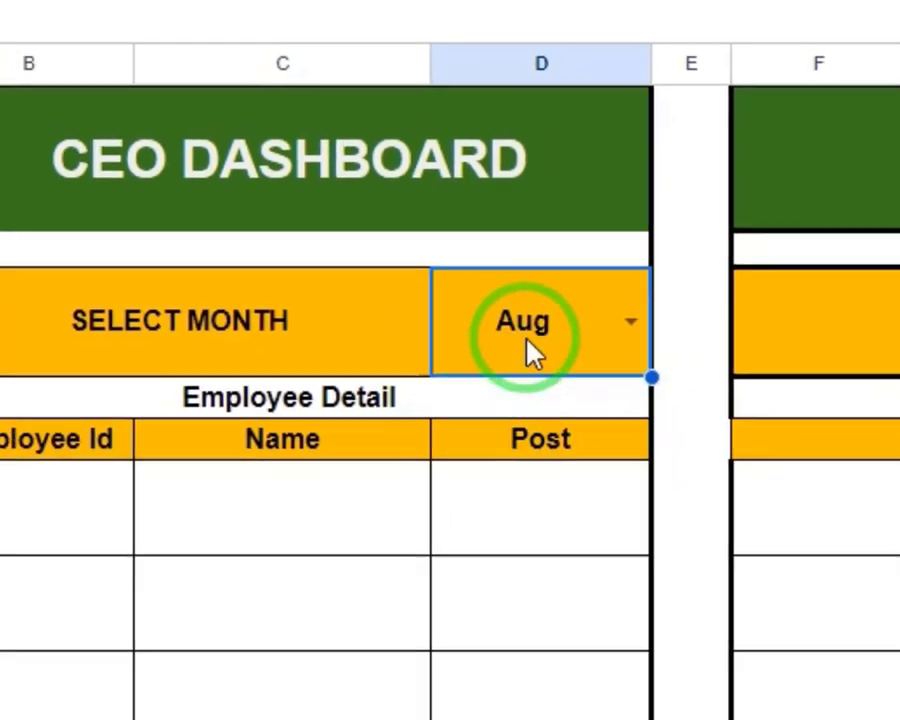
# Enter the start-date formula =DATEVALUE("1"LEFT(D6,3)) in the merged cell F6:H8
pyautogui.click(842, 330)
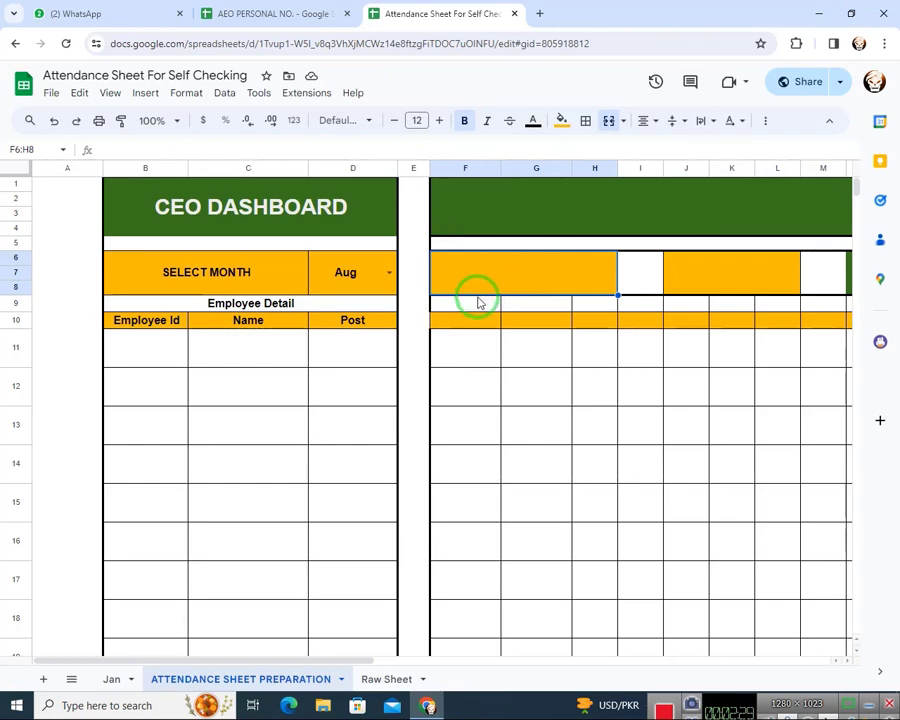
pyautogui.write('=da')
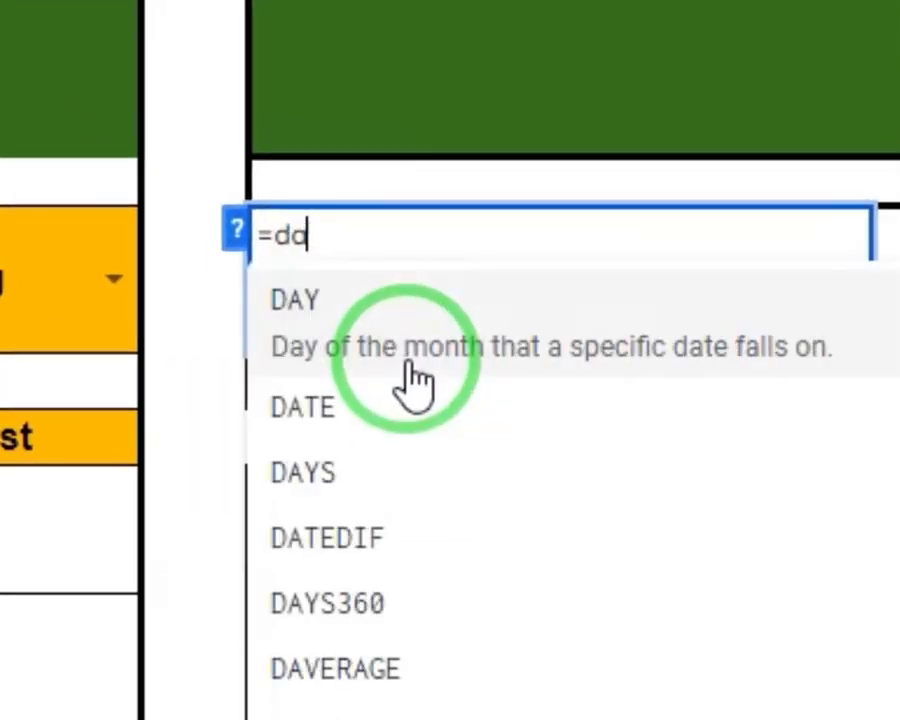
pyautogui.write('tevalue')
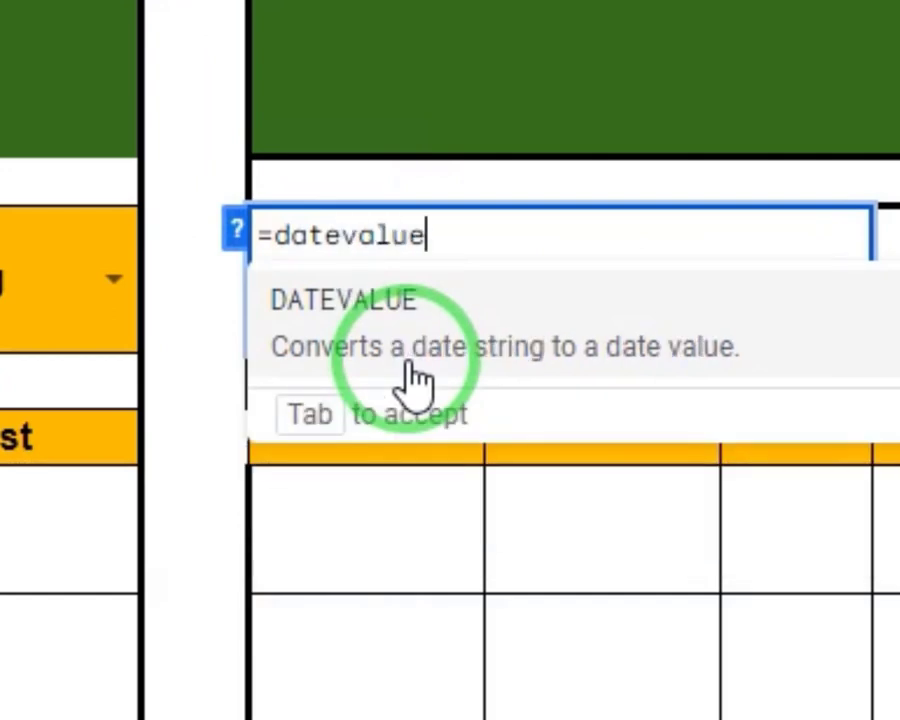
pyautogui.click(415, 380)
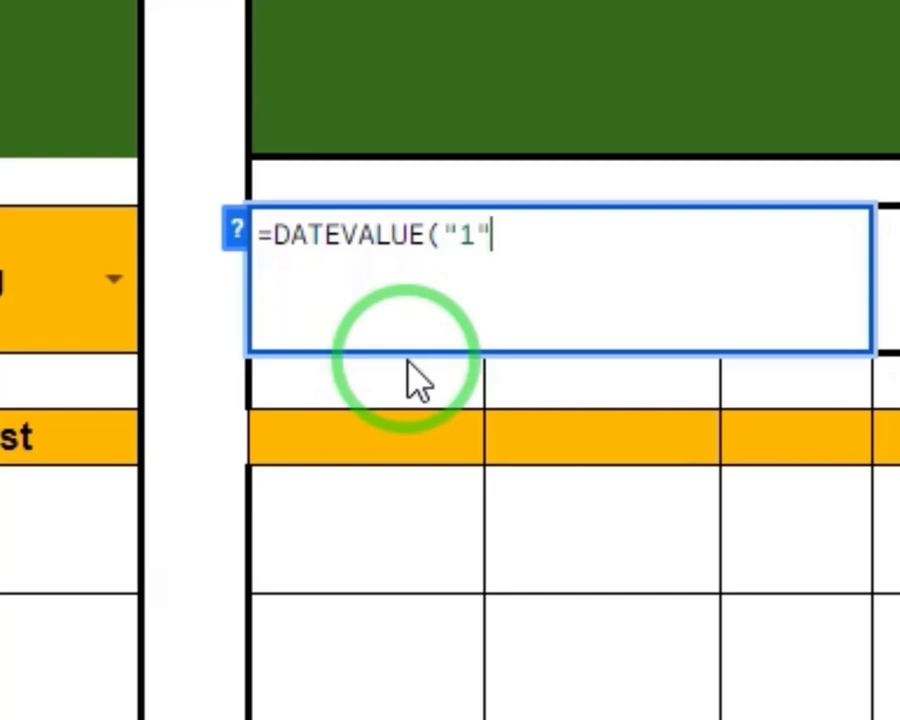
pyautogui.write('lef')
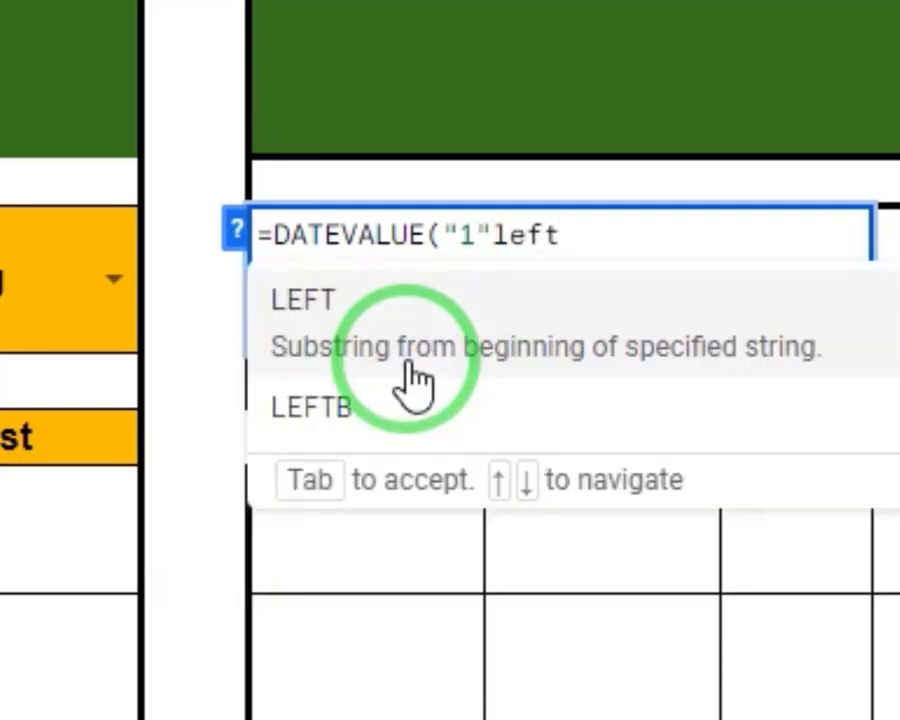
pyautogui.write('t')
pyautogui.click(412, 380)
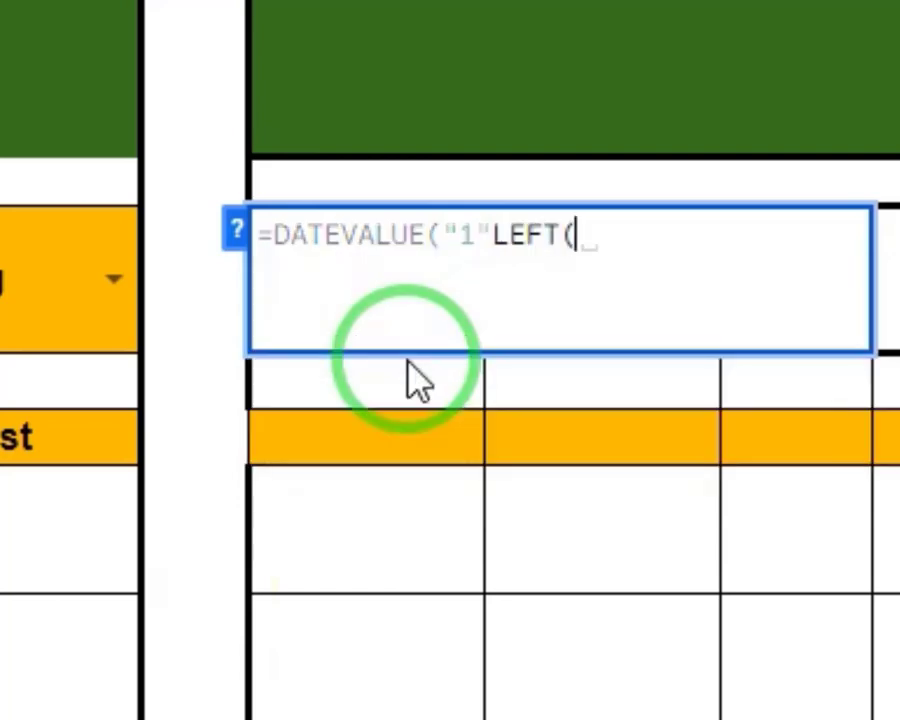
pyautogui.click(15, 300)
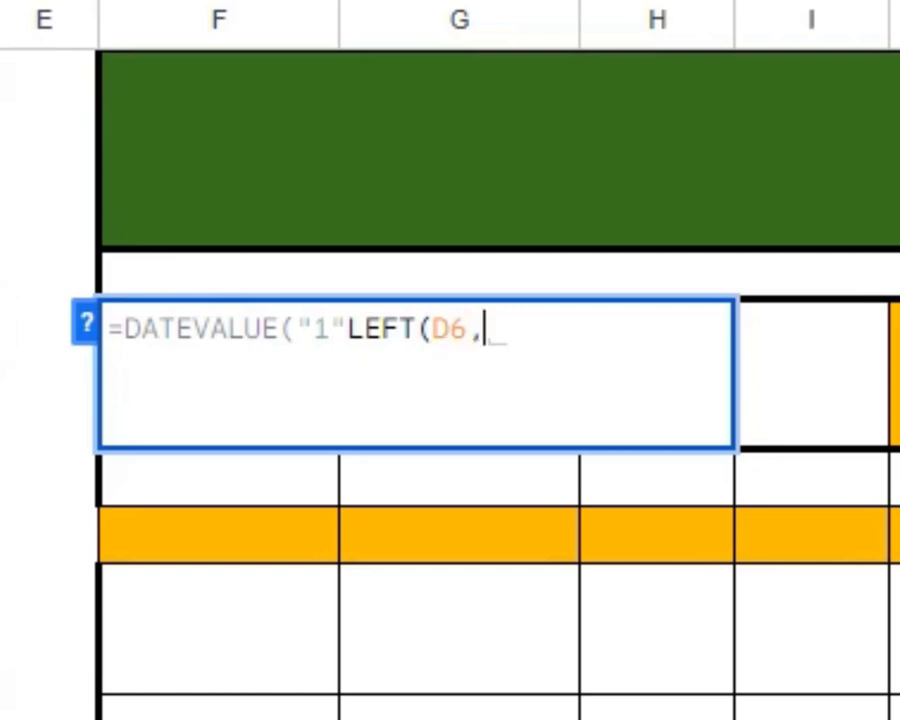
pyautogui.write(',3')
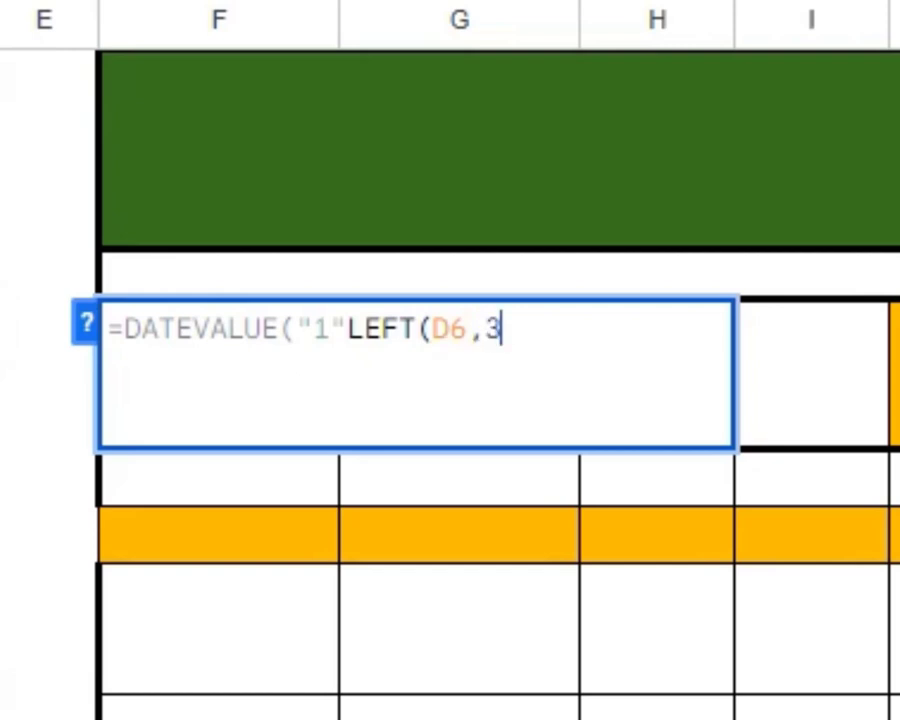
pyautogui.write(')')
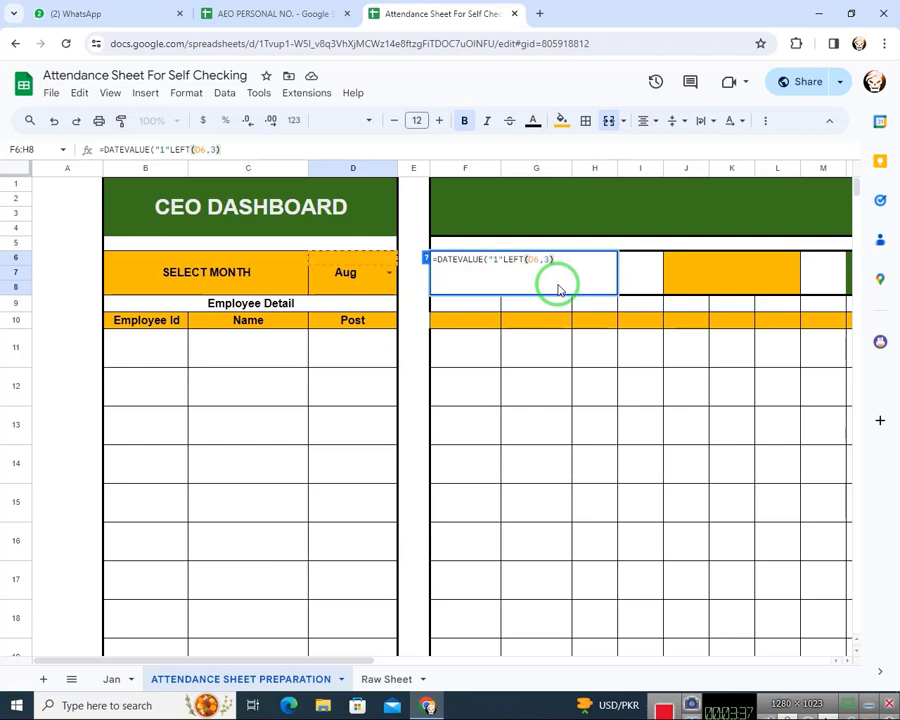
pyautogui.press('Return')
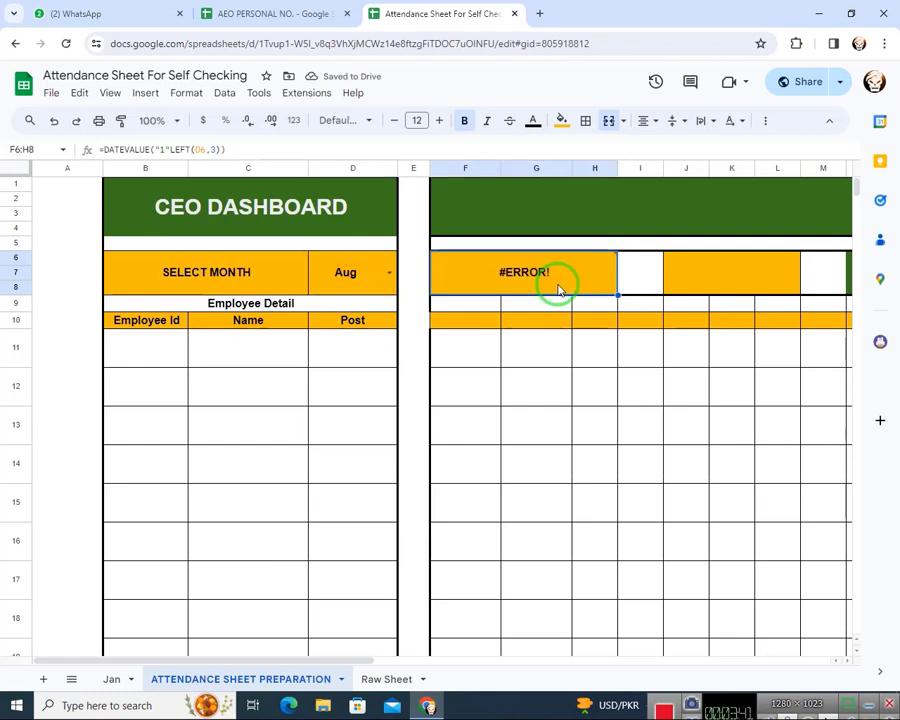
# Insert an & between "1" and LEFT so the F6:H8 formula reads =DATEVALUE("1"&LEFT(D6,3))
pyautogui.doubleClick(558, 290)
pyautogui.press('Left')
pyautogui.press('Left')
pyautogui.press('Left')
pyautogui.press('Left')
pyautogui.press('Left')
pyautogui.press('Left')
pyautogui.press('Left')
pyautogui.press('Left')
pyautogui.press('Left')
pyautogui.press('Left')
pyautogui.press('Left')
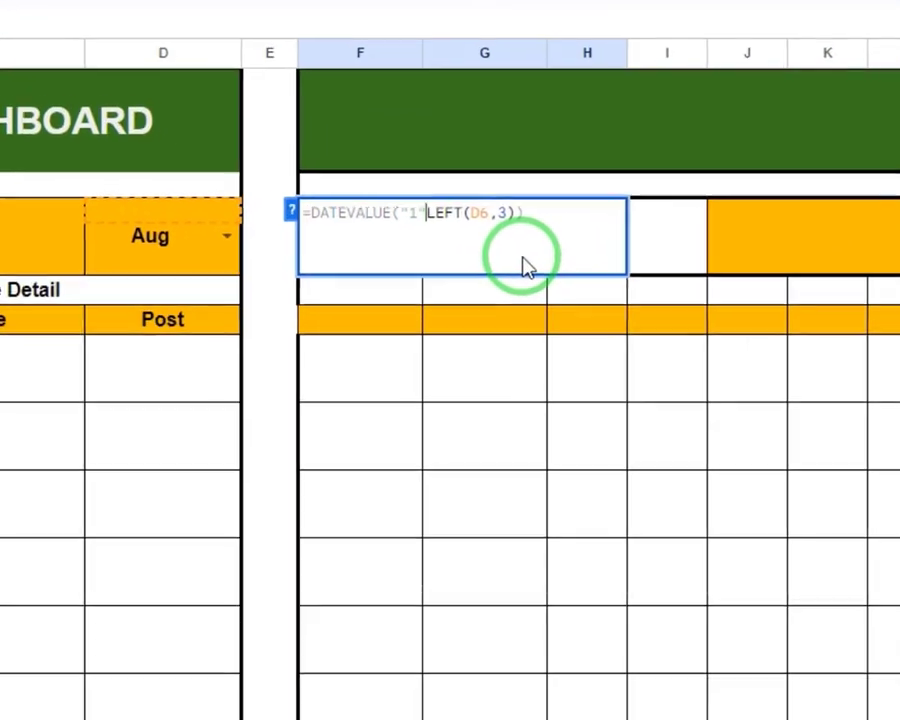
pyautogui.write('&')
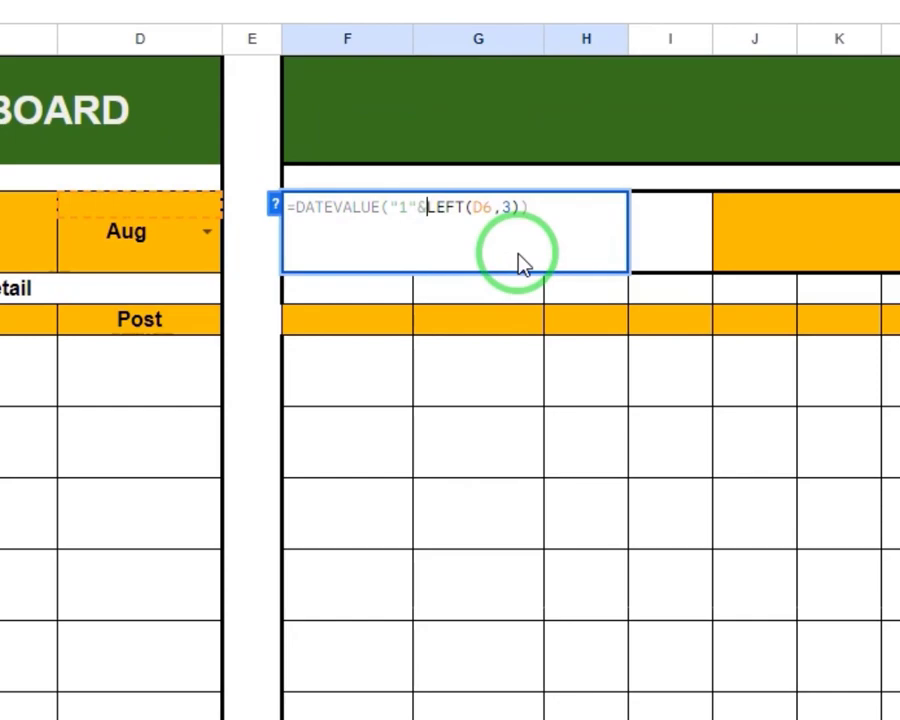
pyautogui.press('Return')
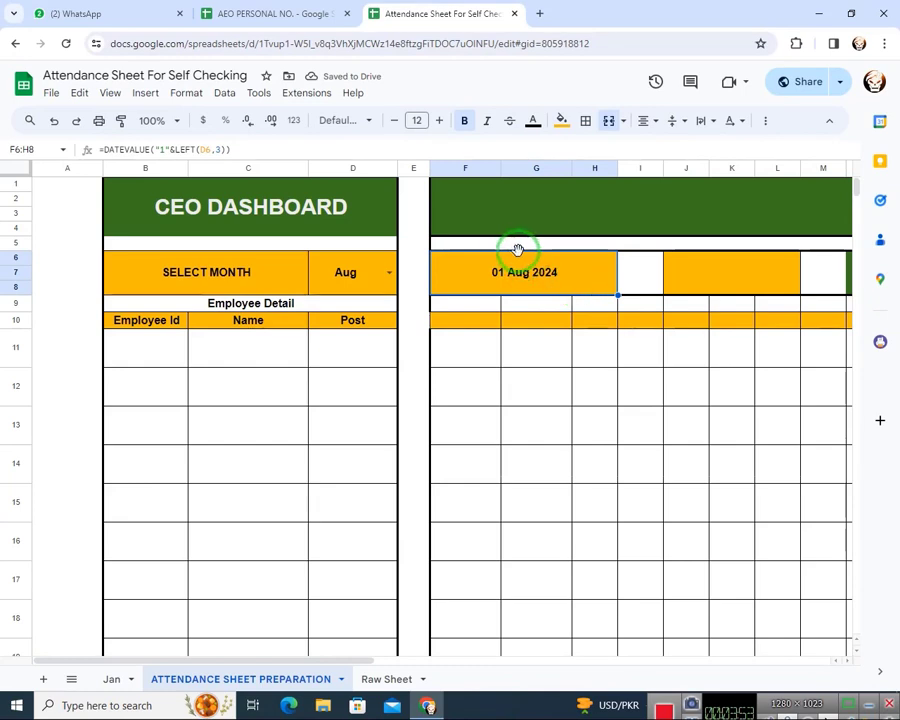
# Enter the month-end formula =EOMONTH(F6,0) in the merged cell J6:L8
pyautogui.click(709, 283)
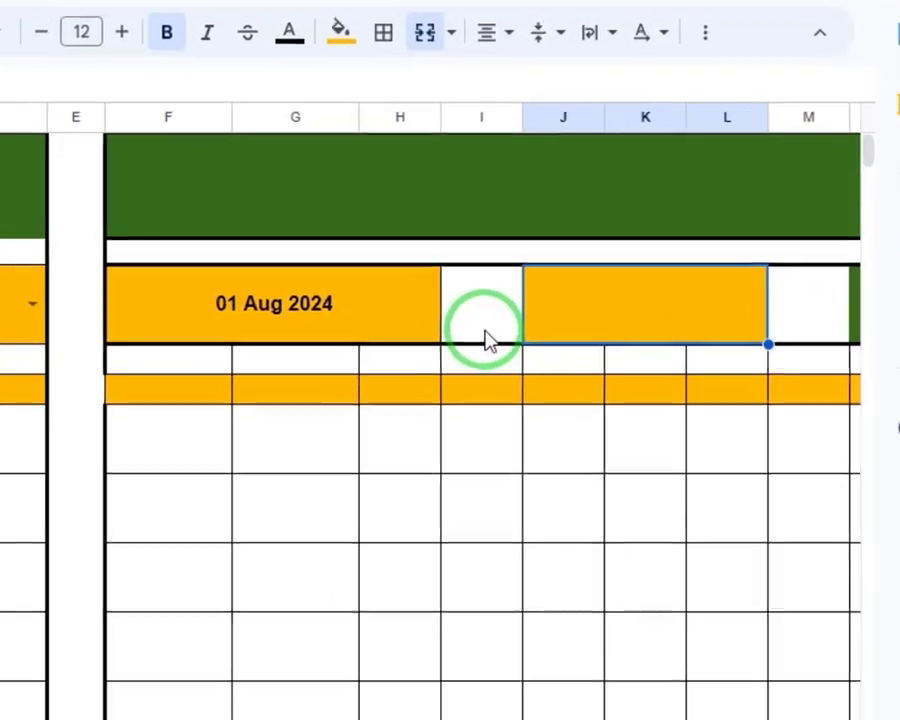
pyautogui.write('=')
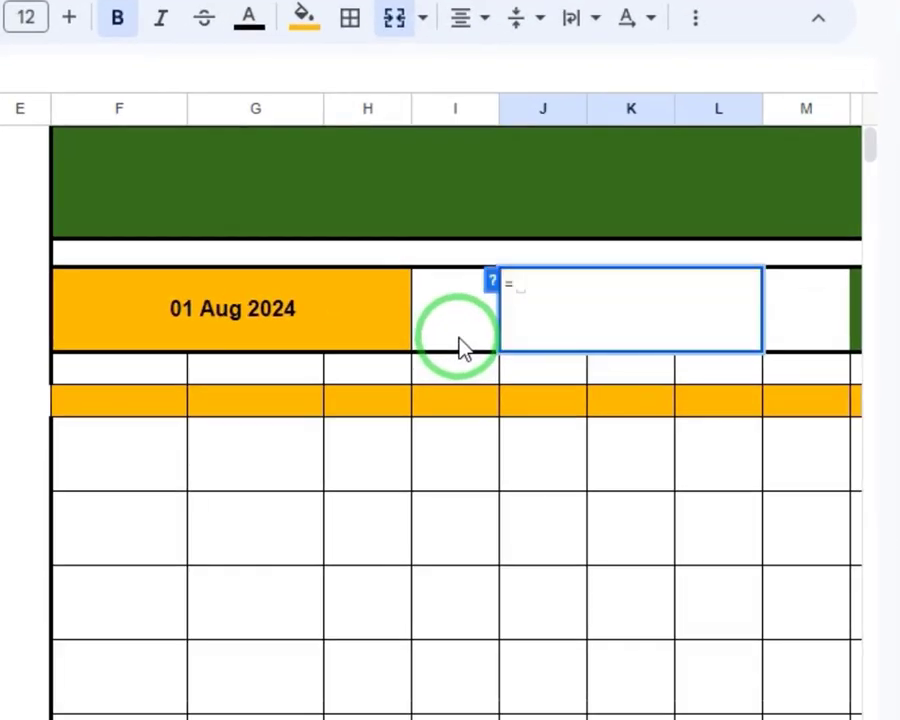
pyautogui.write('eo')
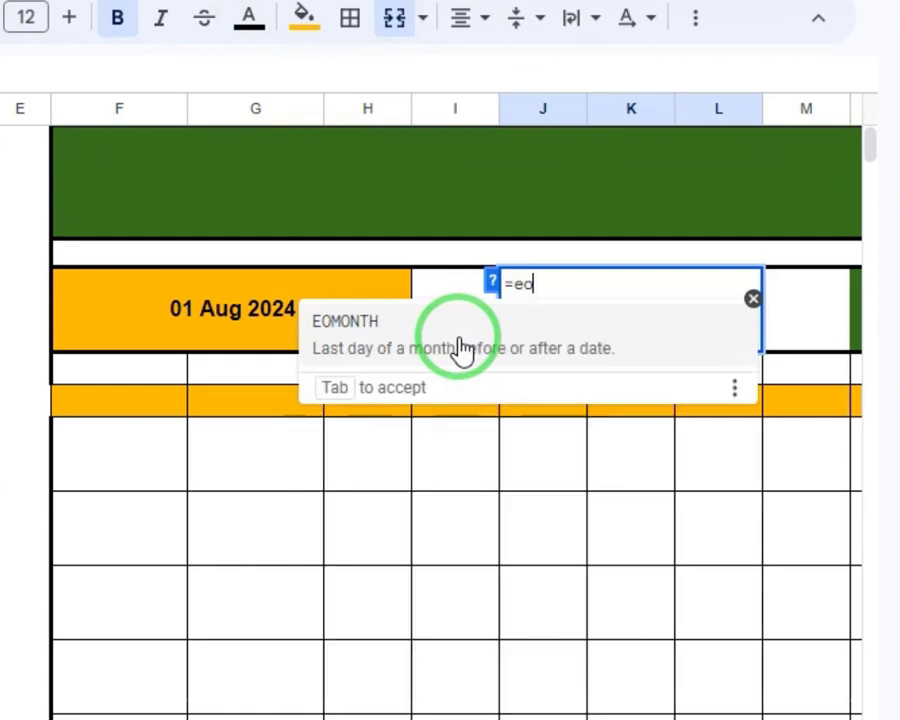
pyautogui.click(462, 349)
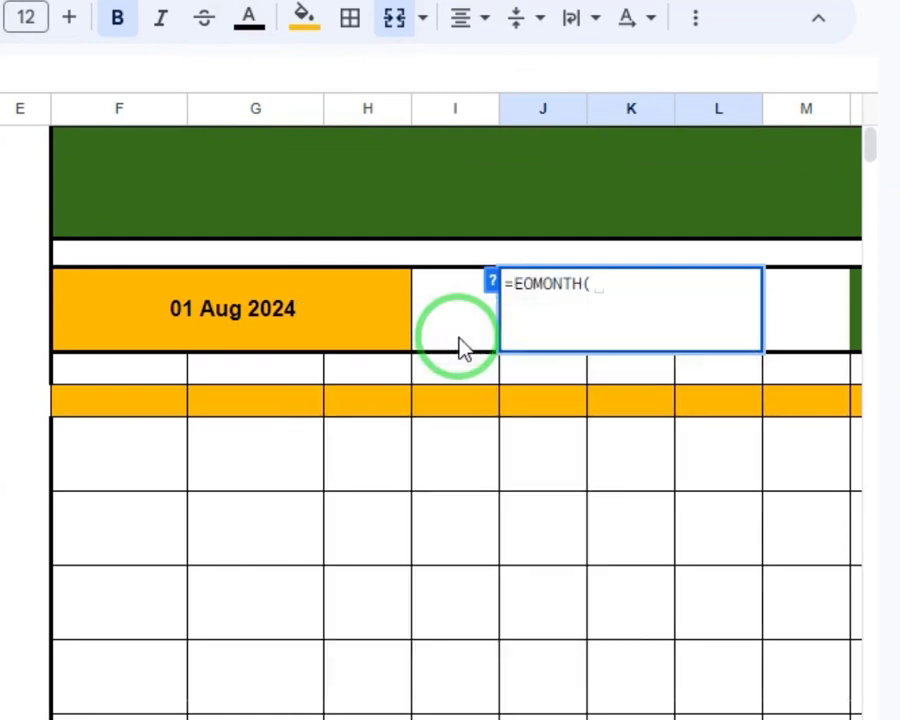
pyautogui.click(197, 308)
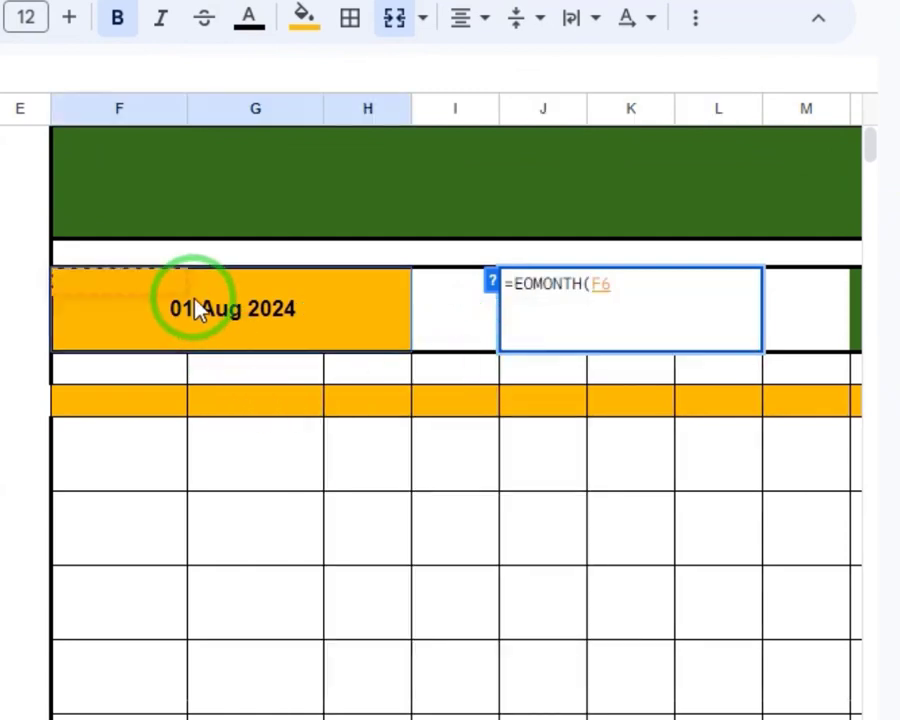
pyautogui.write(',')
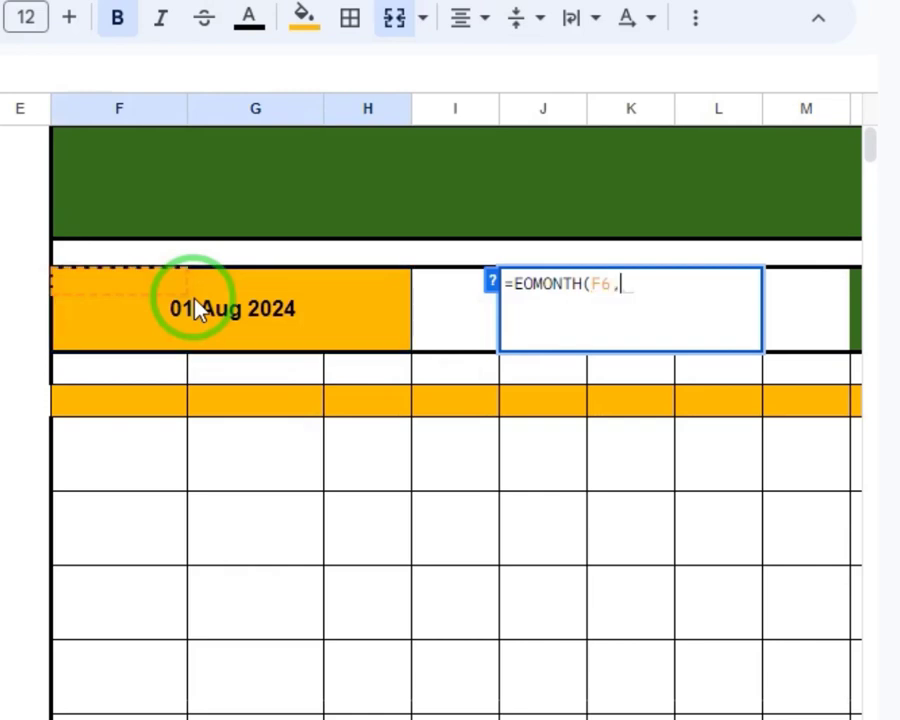
pyautogui.write('0)')
pyautogui.press('Return')
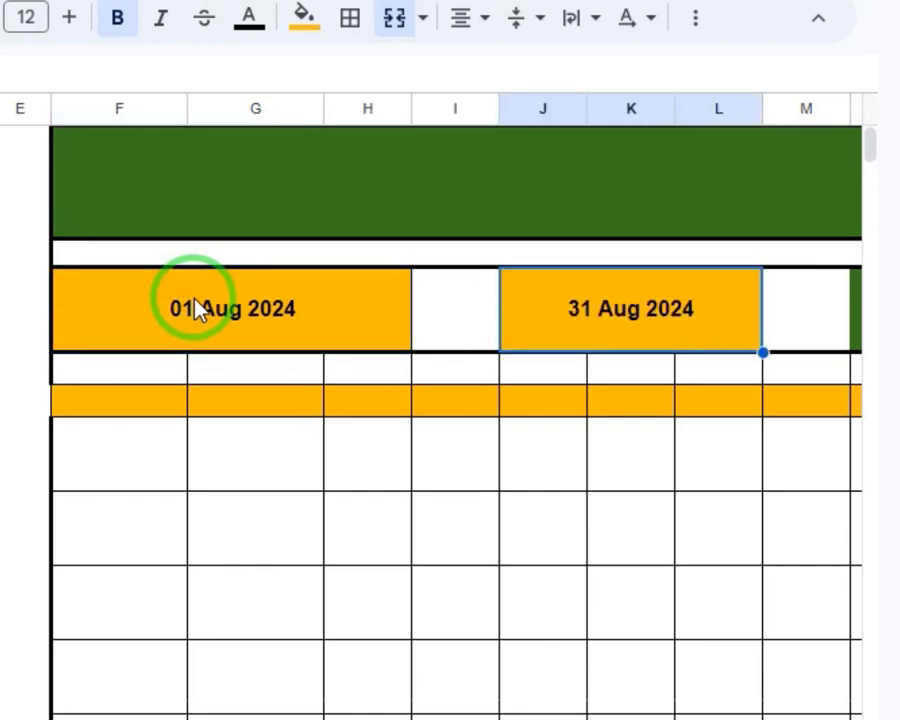
# Change the months argument of the EOMONTH formula in J6:L8 to 1
pyautogui.click(197, 308)
pyautogui.press('Right')
pyautogui.press('Right')
pyautogui.press('F2')
pyautogui.press('Left')
pyautogui.press('BackSpace')
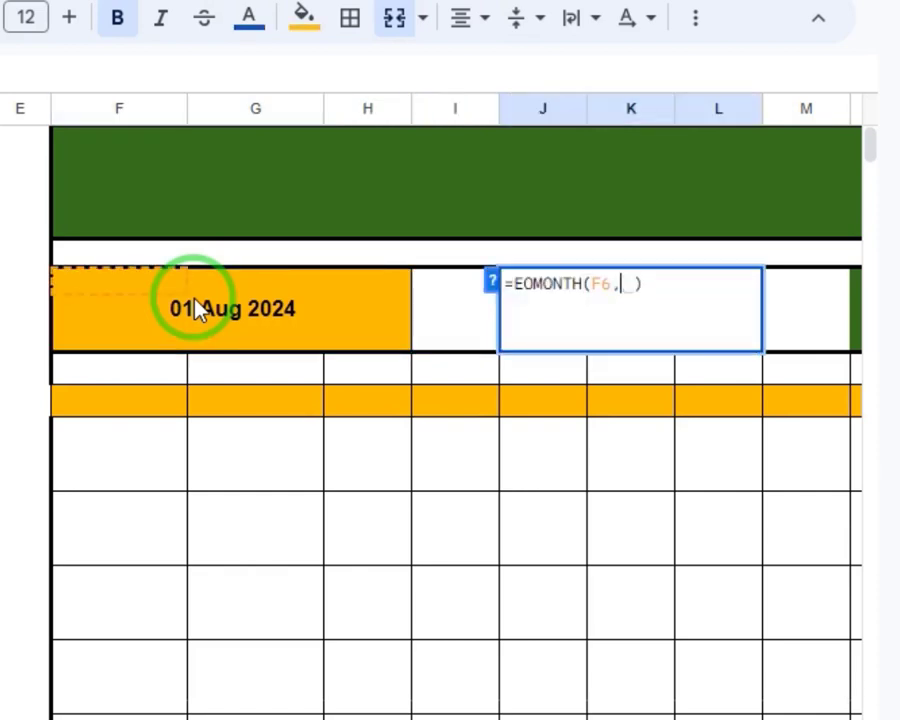
pyautogui.write('1')
pyautogui.press('Return')
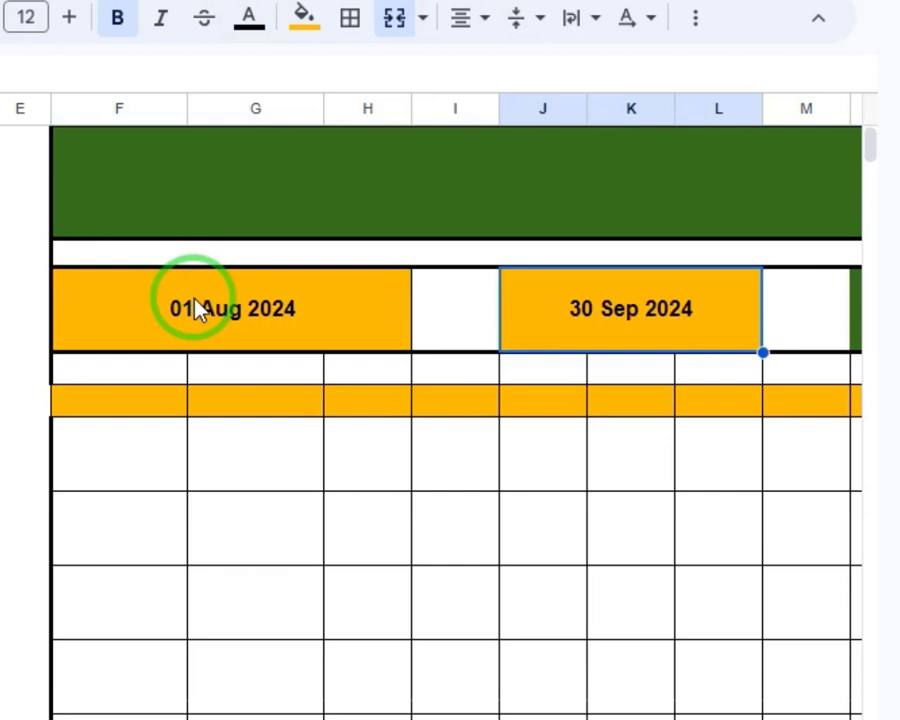
# Change the months argument of the EOMONTH formula in J6:L8 to 2
pyautogui.press('F2')
pyautogui.press('Left')
pyautogui.press('BackSpace')
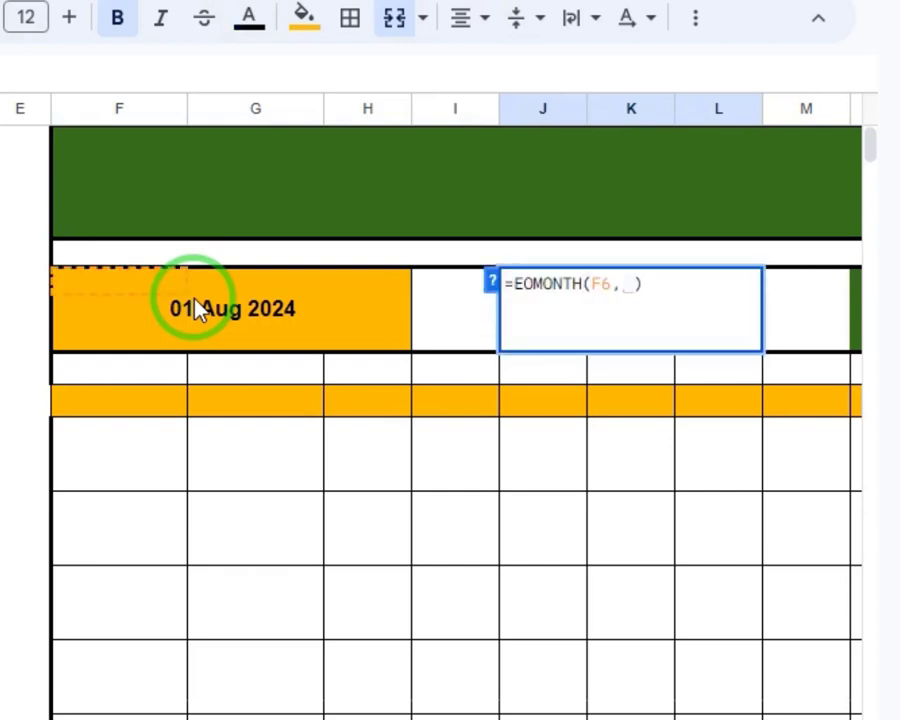
pyautogui.write('2')
pyautogui.press('Return')
pyautogui.press('Up')
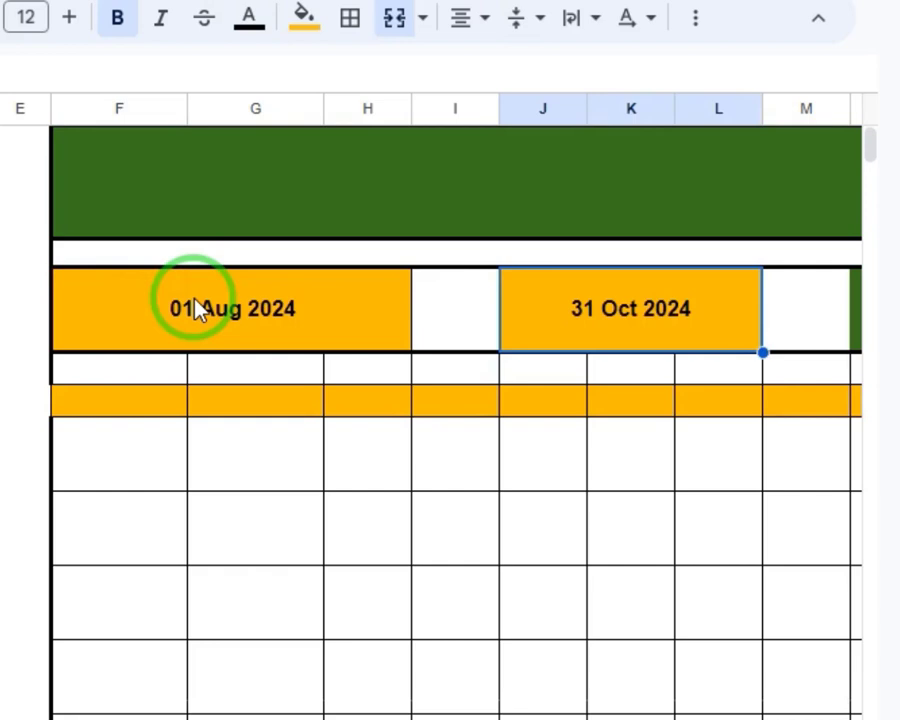
# Set the months argument of the end-date formula in J6:L8 to 0 so it reads =EOMONTH(F6,0)
pyautogui.press('F2')
pyautogui.press('Left')
pyautogui.press('BackSpace')
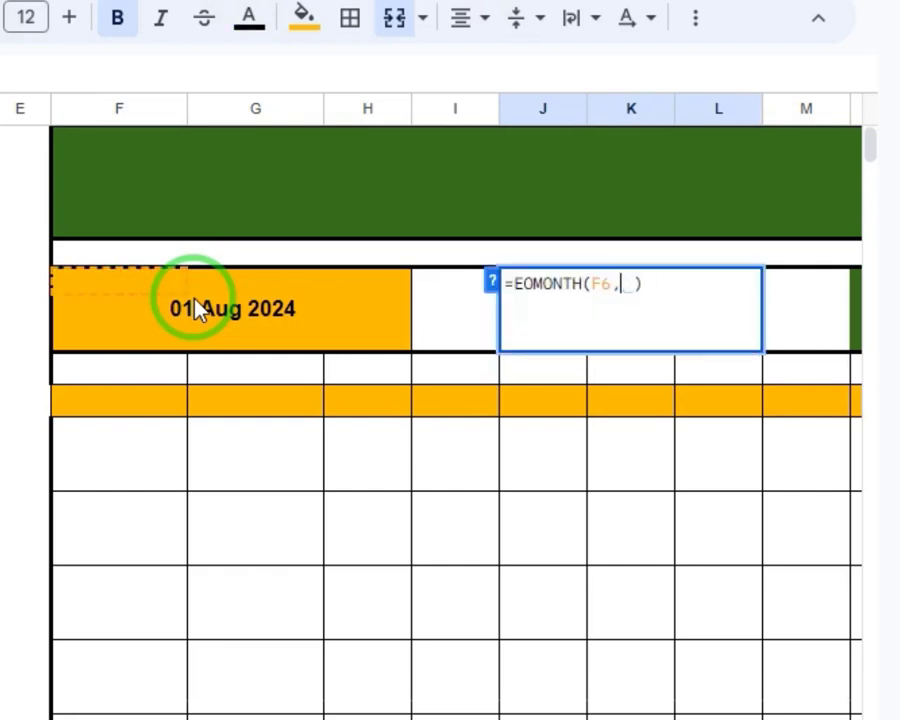
pyautogui.write('0')
pyautogui.press('Return')
pyautogui.press('Up')
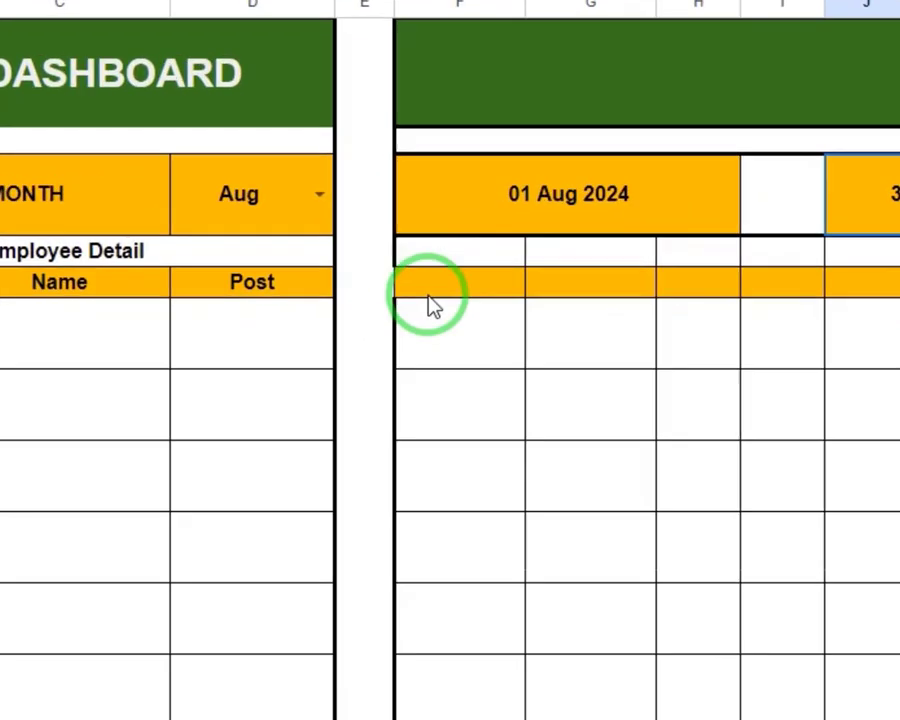
pyautogui.click(460, 288)
pyautogui.click(590, 290)
pyautogui.click(700, 290)
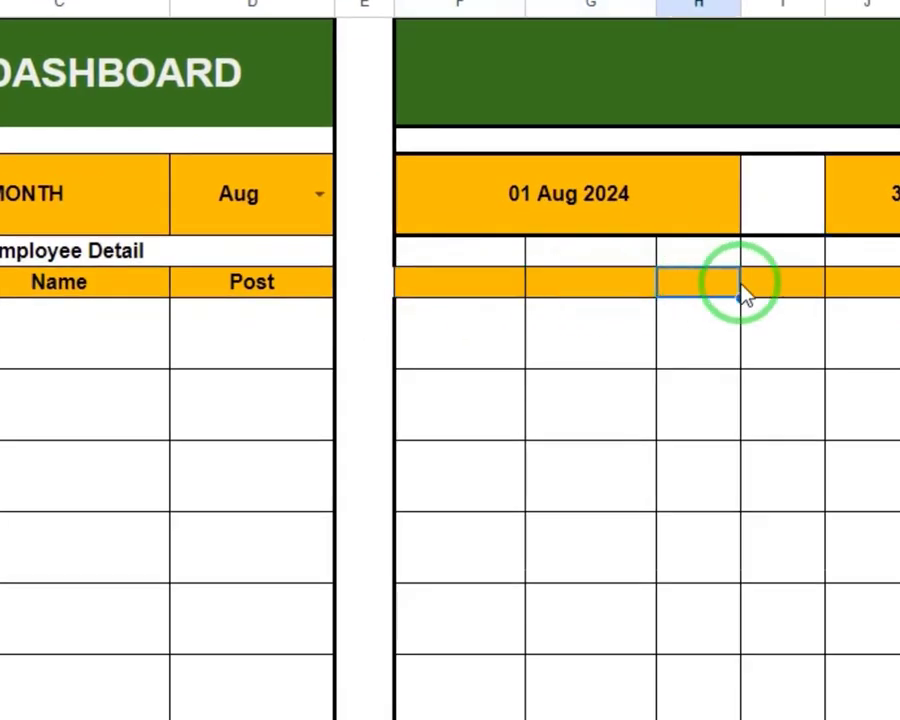
pyautogui.click(780, 290)
pyautogui.click(858, 290)
pyautogui.click(468, 252)
pyautogui.click(480, 282)
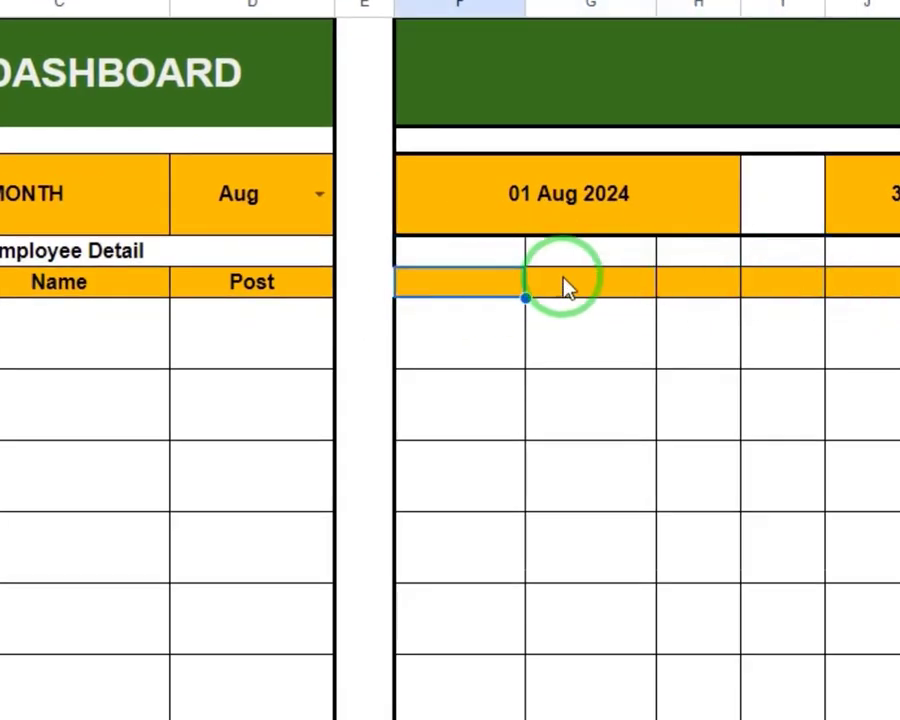
pyautogui.click(590, 252)
pyautogui.click(578, 288)
pyautogui.click(436, 284)
pyautogui.click(436, 262)
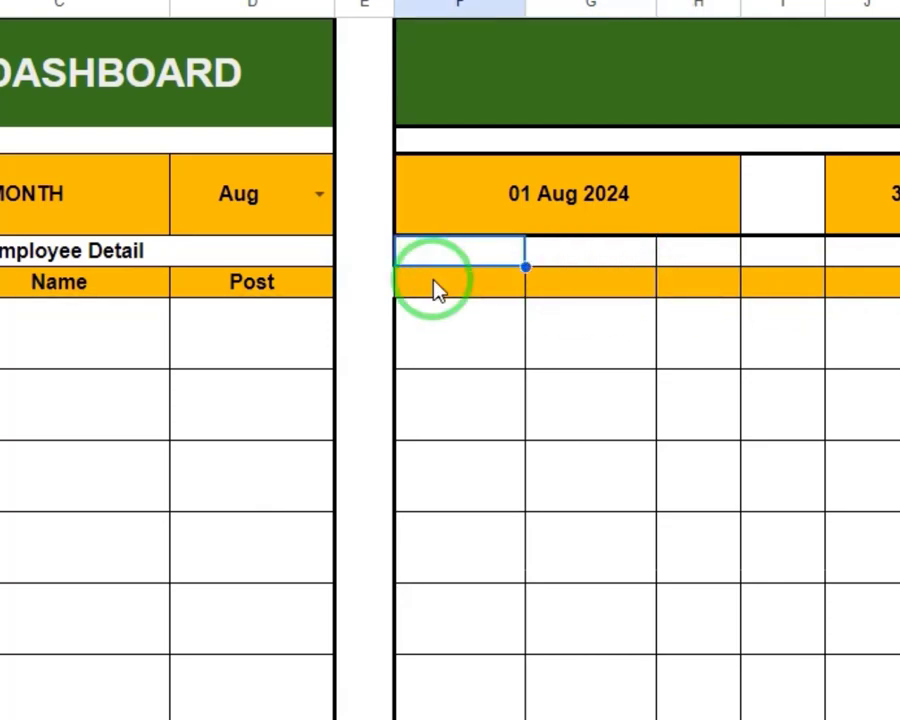
pyautogui.click(436, 284)
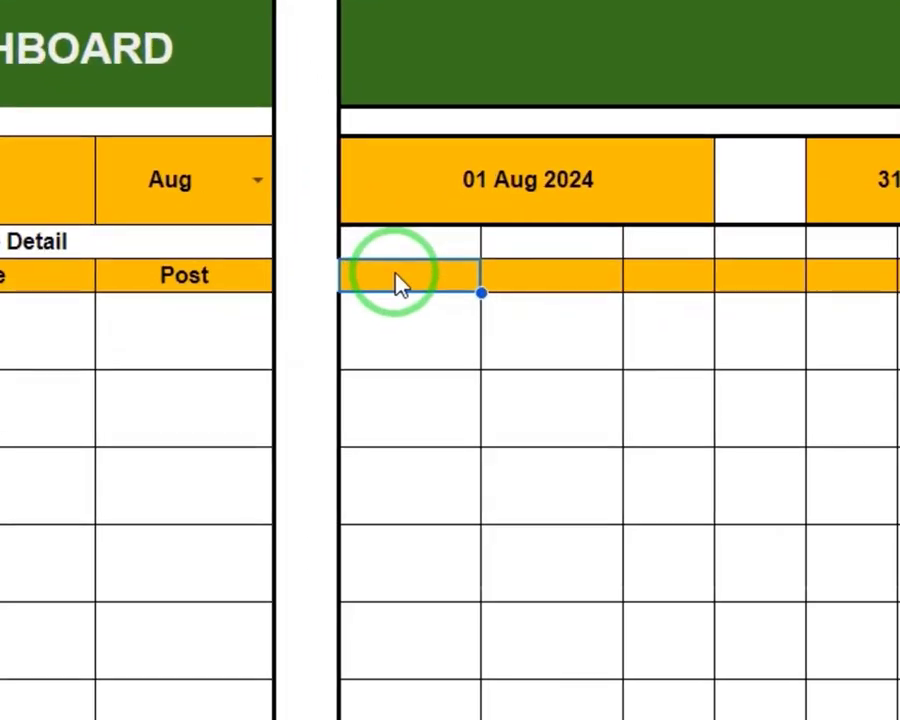
# Enter a formula in the first date header cell, F10, that references the start date in F6
pyautogui.click(422, 312)
pyautogui.doubleClick(413, 285)
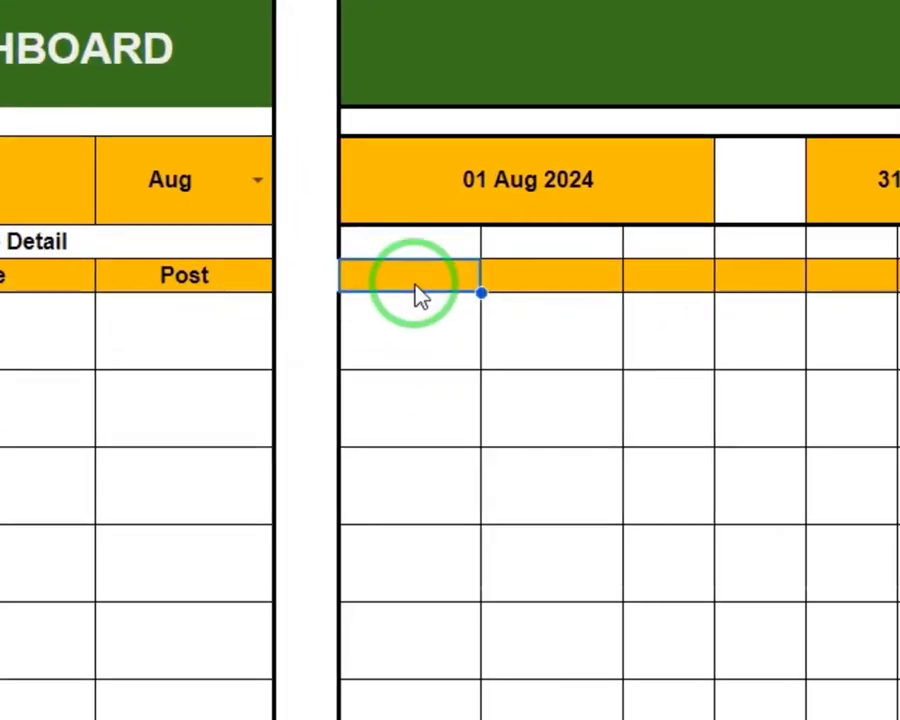
pyautogui.write('=')
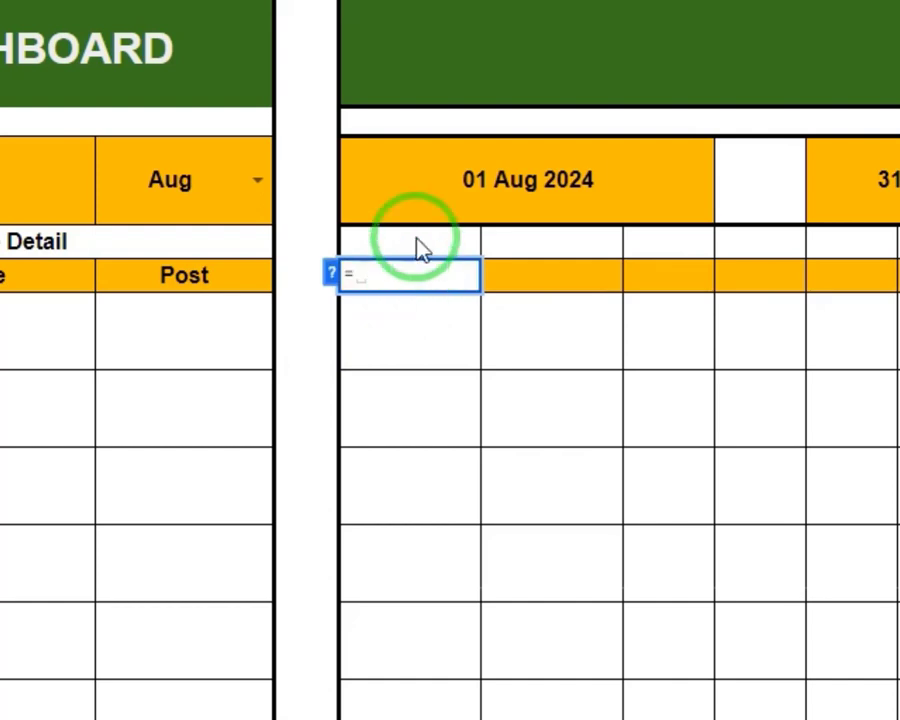
pyautogui.click(445, 188)
pyautogui.press('Return')
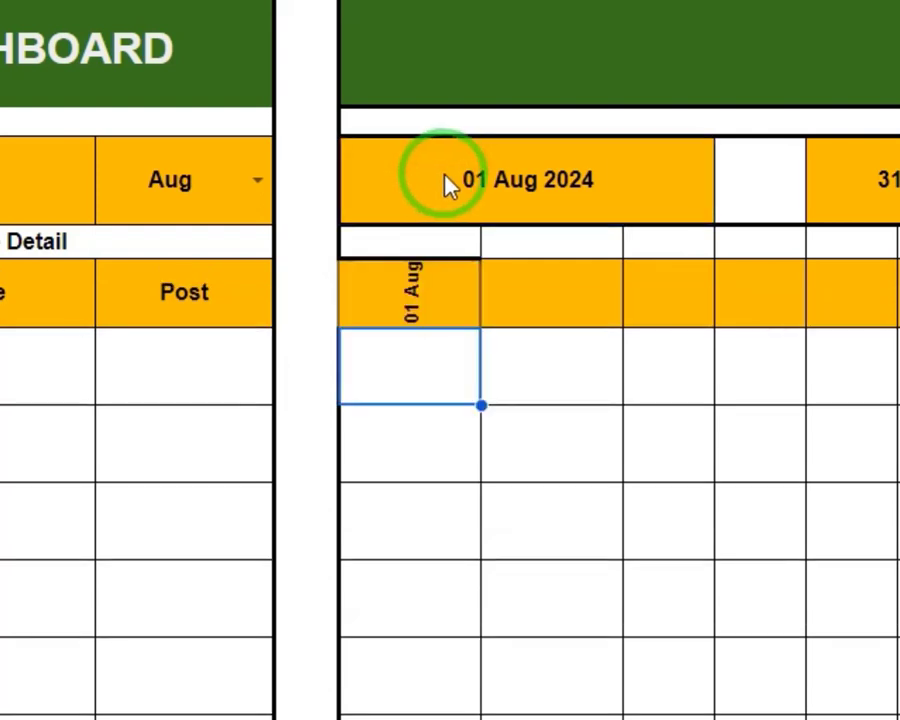
# Choose Apr in the month dropdown and increase the height of header row 10 to fit the rotated date
pyautogui.click(257, 185)
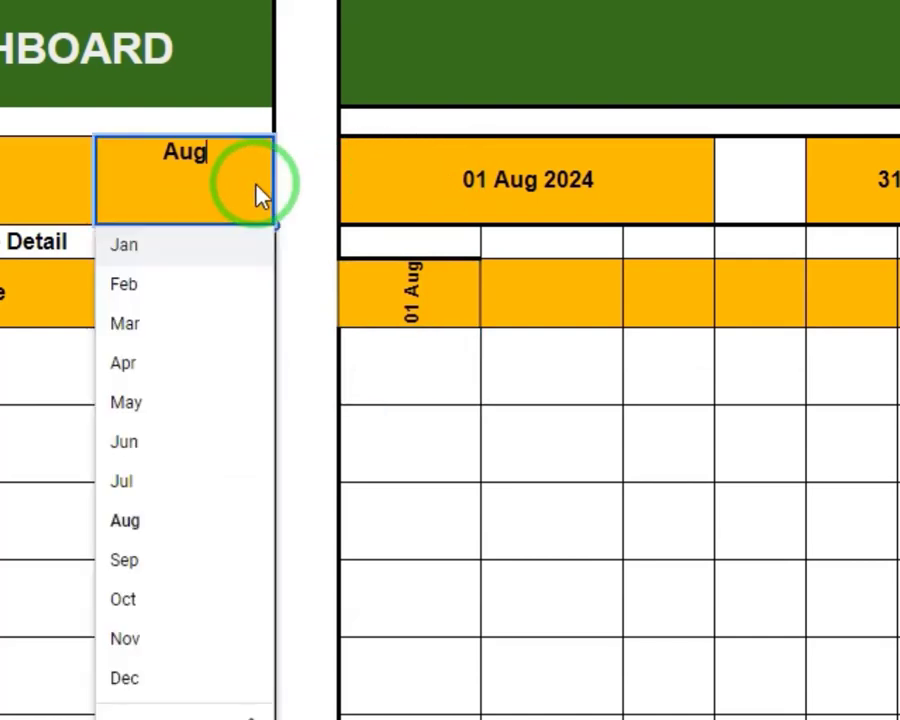
pyautogui.click(185, 363)
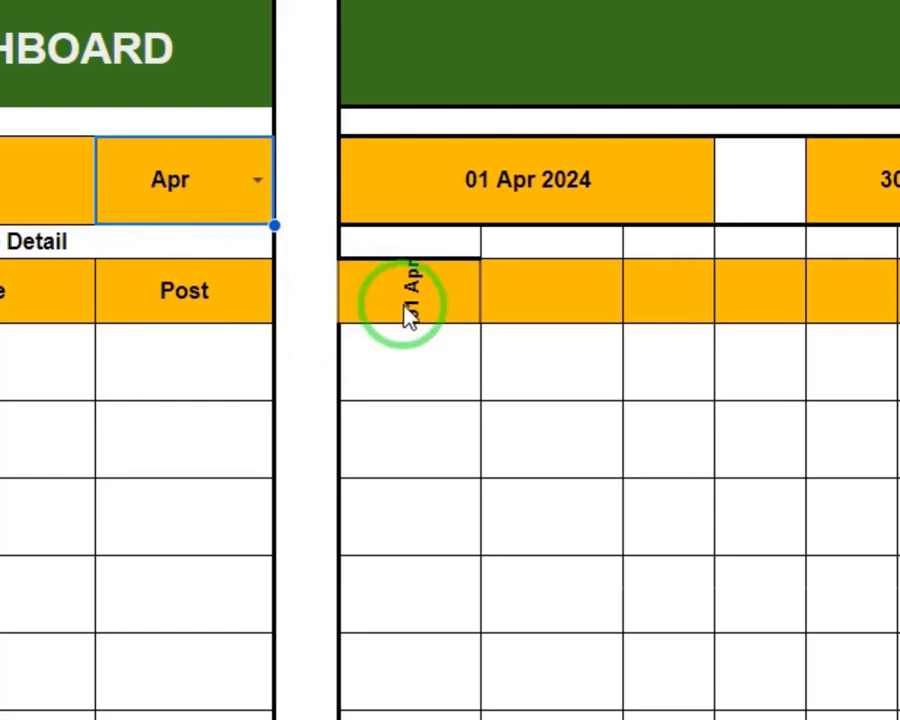
pyautogui.click(2, 291)
pyautogui.moveTo(2, 322); pyautogui.dragTo(2, 345)
# Test the linked header date by choosing Jun and Jan in the month dropdown
pyautogui.click(250, 183)
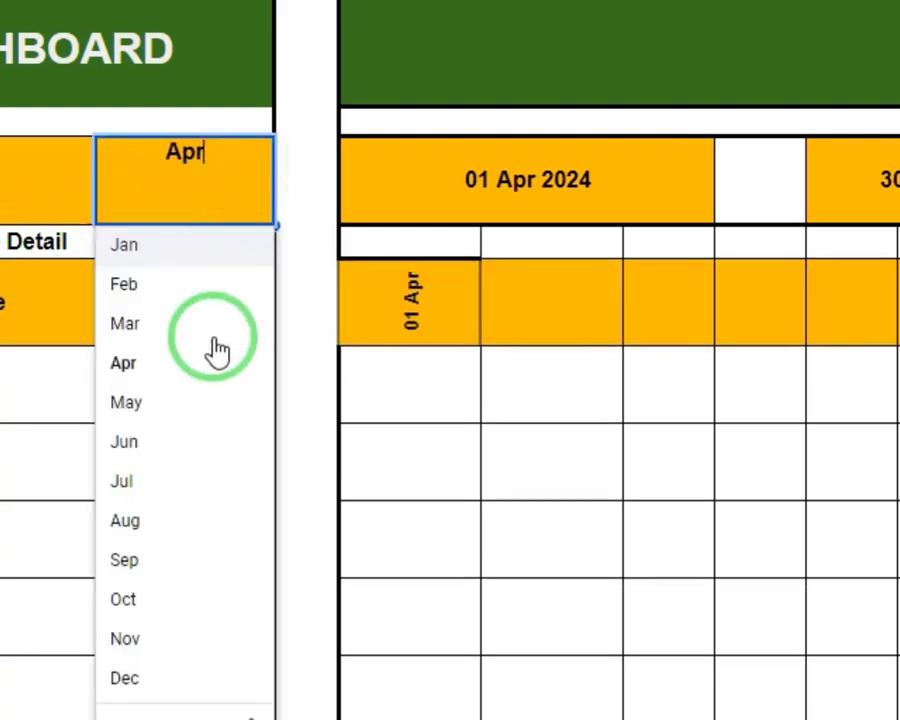
pyautogui.click(200, 442)
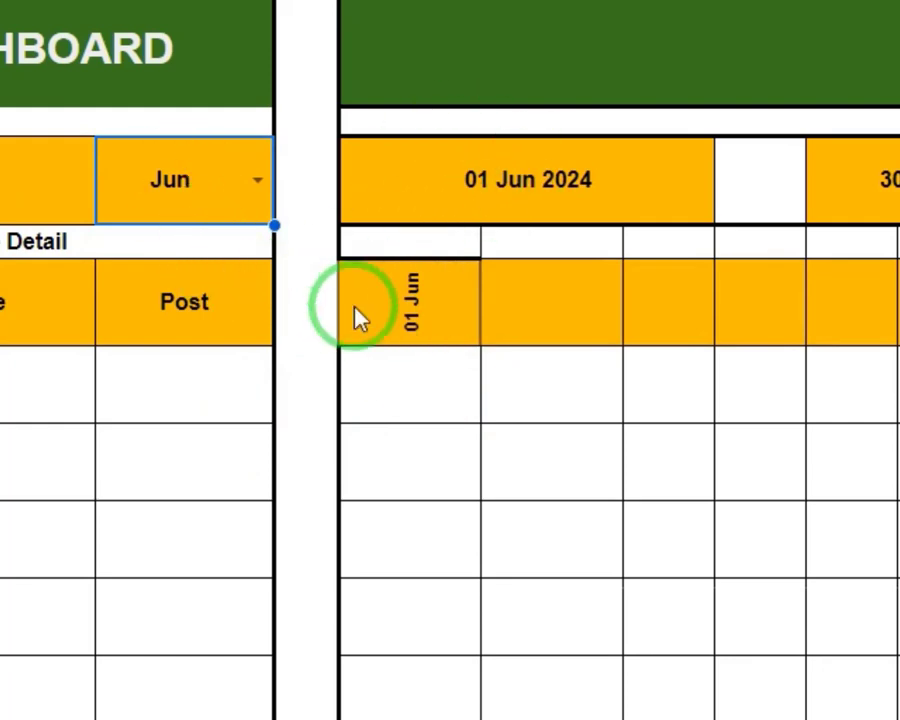
pyautogui.click(140, 204)
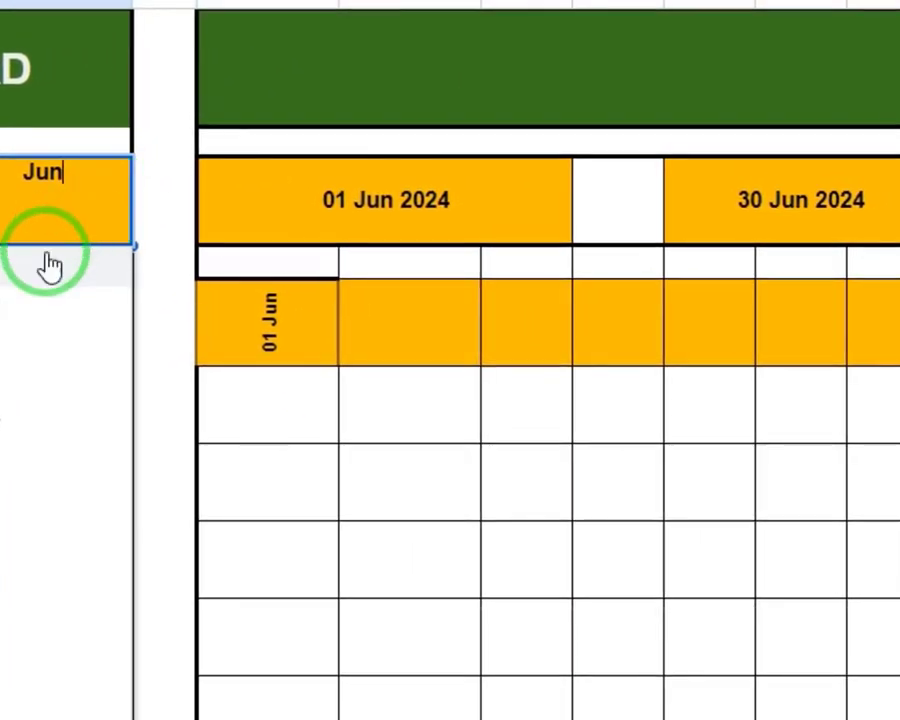
pyautogui.click(53, 273)
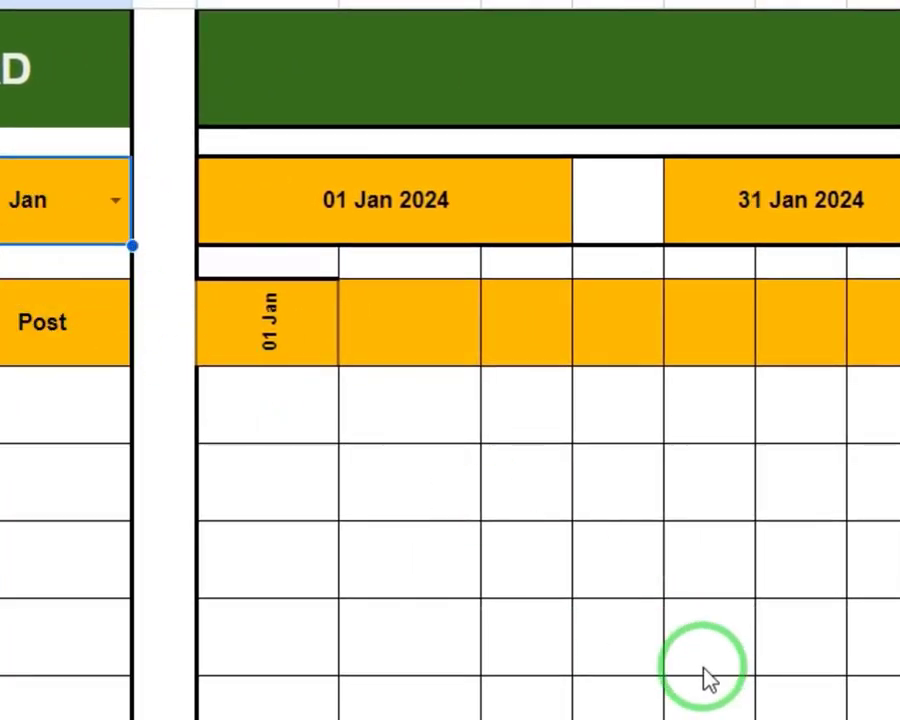
pyautogui.click(376, 306)
pyautogui.press('Left')
pyautogui.click(375, 357)
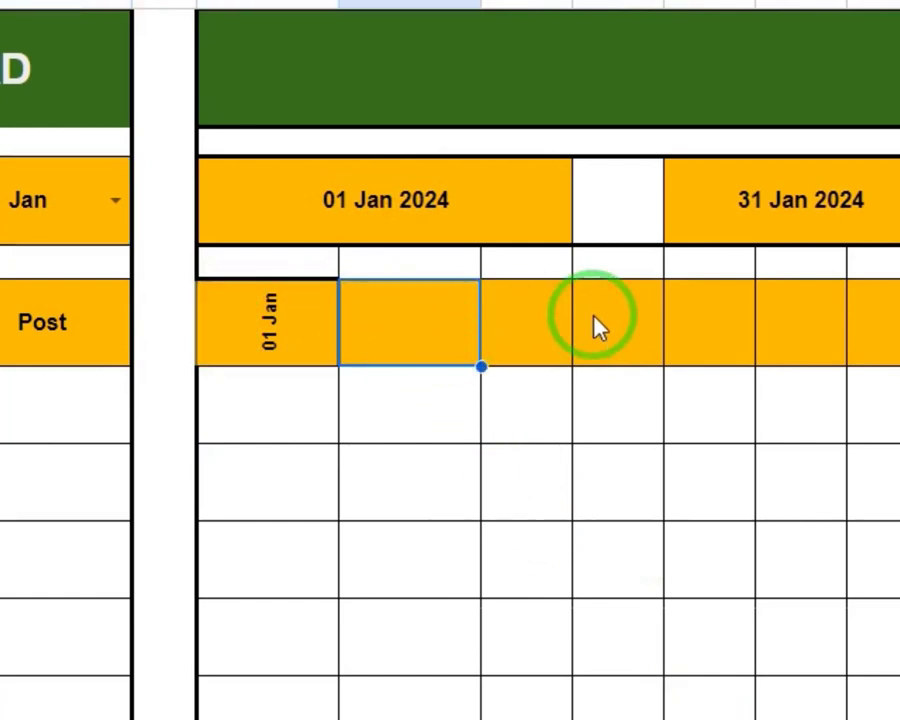
pyautogui.click(735, 328)
pyautogui.click(878, 330)
pyautogui.click(498, 331)
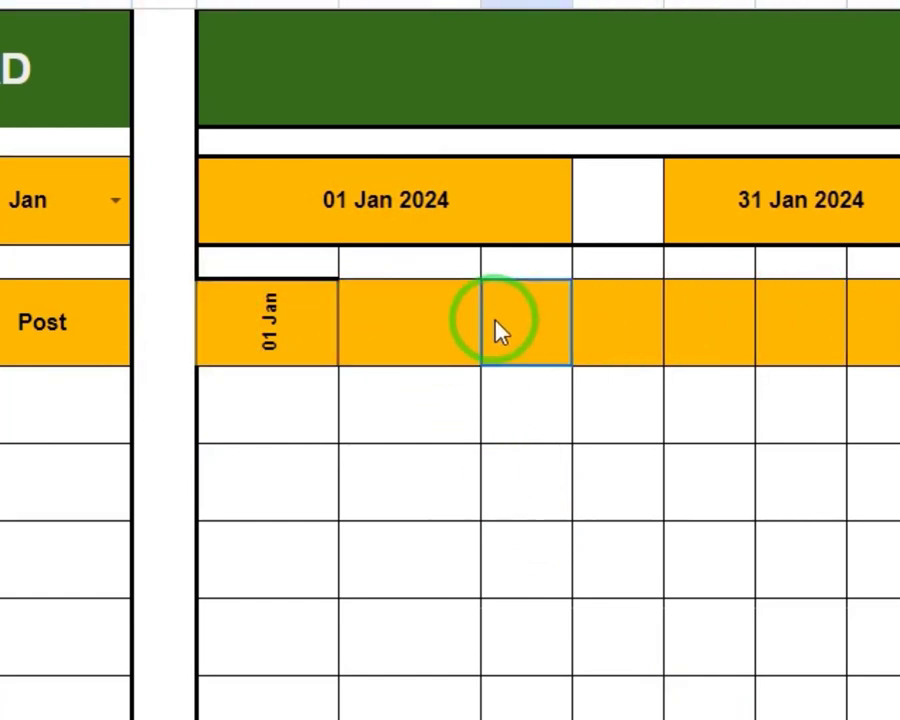
pyautogui.click(370, 320)
pyautogui.click(267, 313)
pyautogui.click(460, 358)
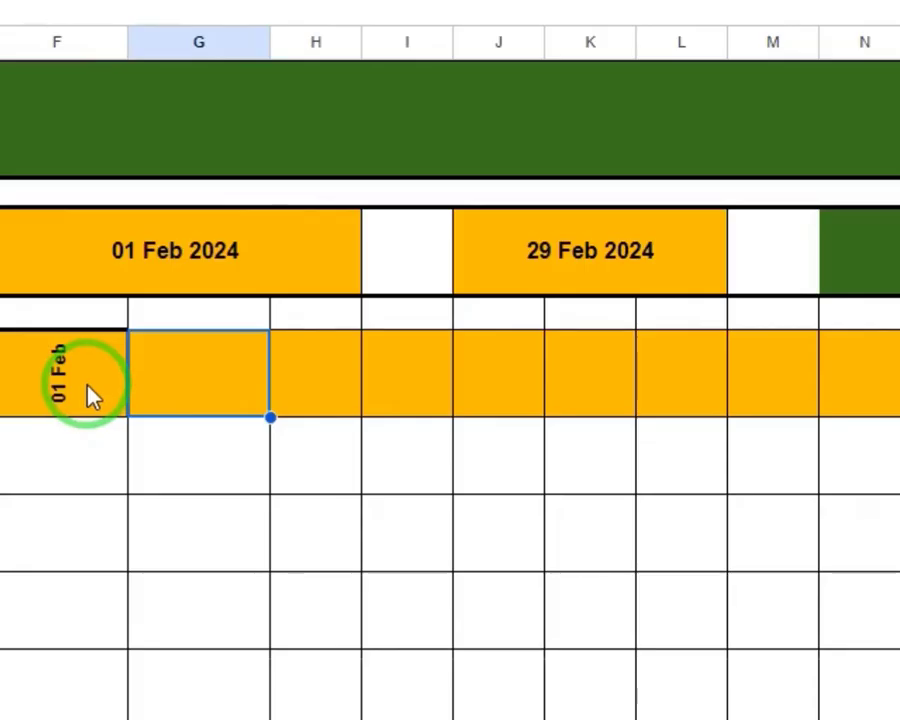
pyautogui.click(482, 345)
pyautogui.click(494, 271)
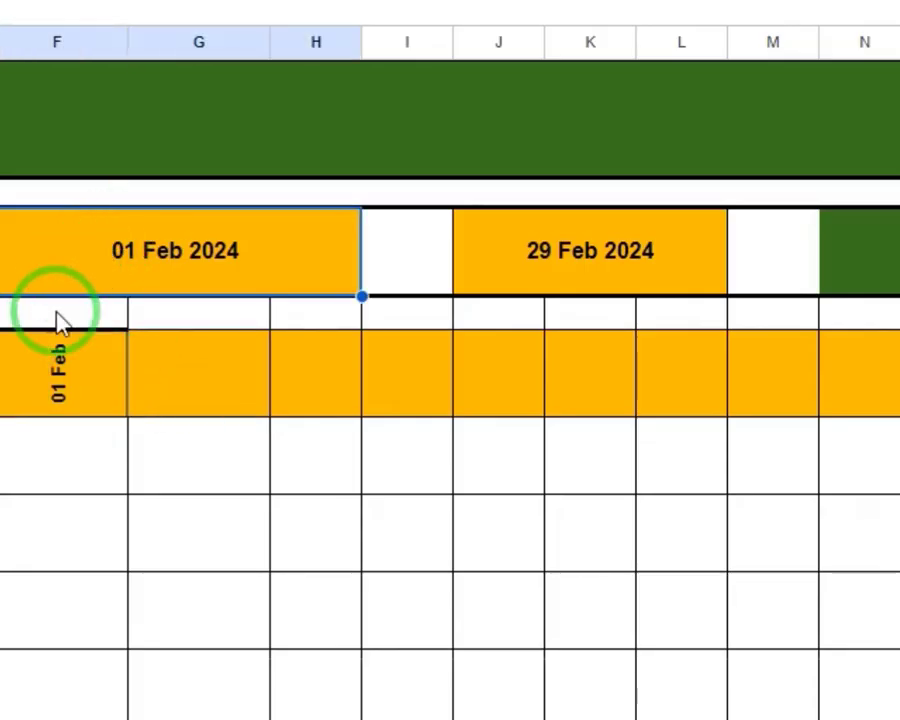
pyautogui.click(42, 386)
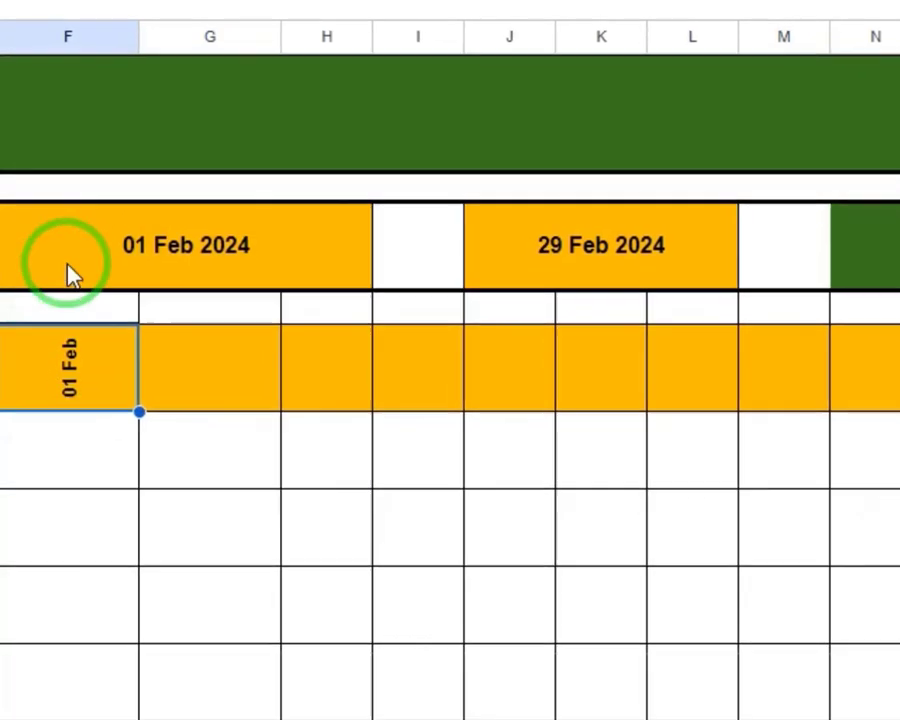
pyautogui.click(75, 265)
# Switch the month dropdown to Apr and finally to Jan
pyautogui.click(0, 258)
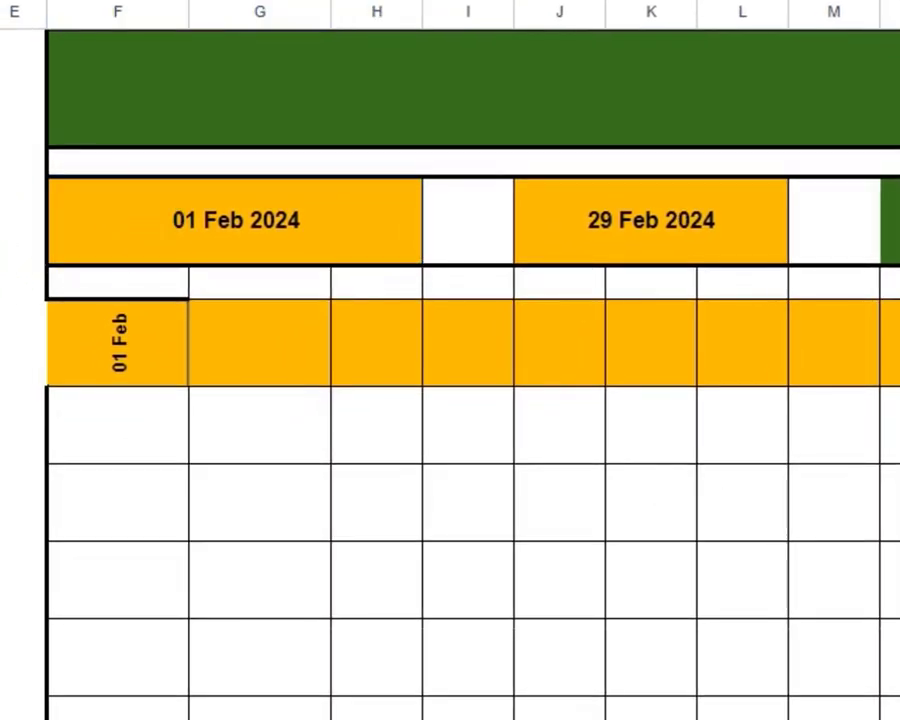
pyautogui.press('Return')
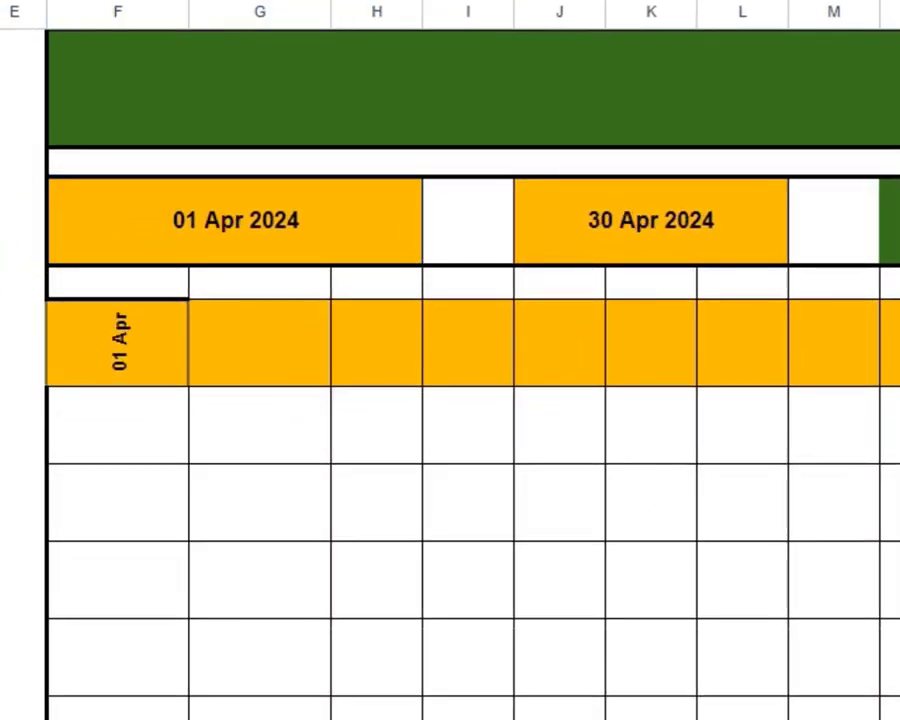
pyautogui.press('Return')
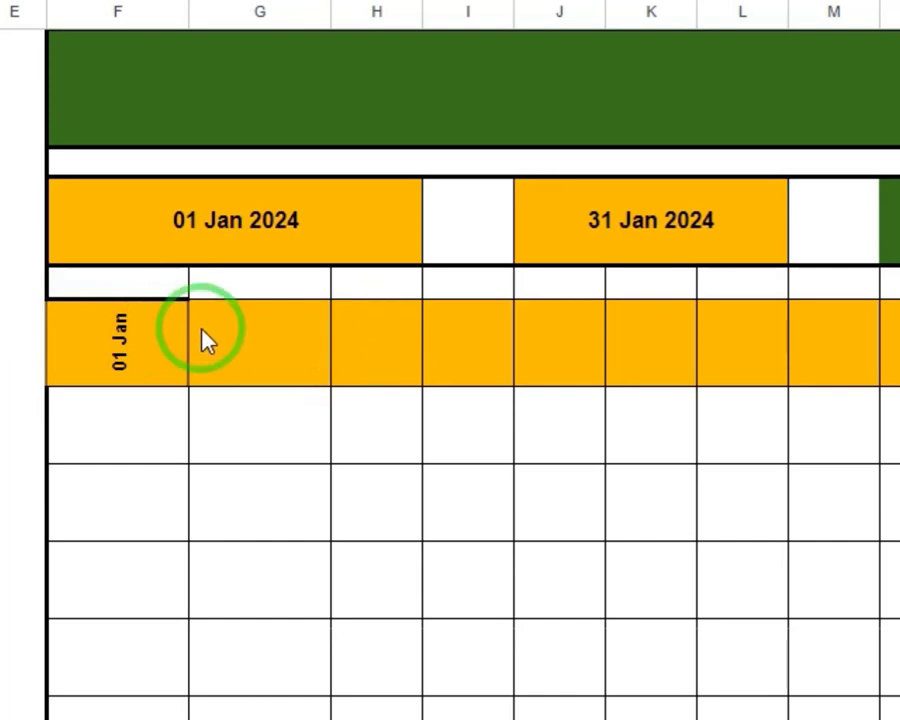
# Enter the formula =IF(F10<$J$6,F10+1,"") in the second date header cell, G10
pyautogui.click(236, 360)
pyautogui.write('=if')
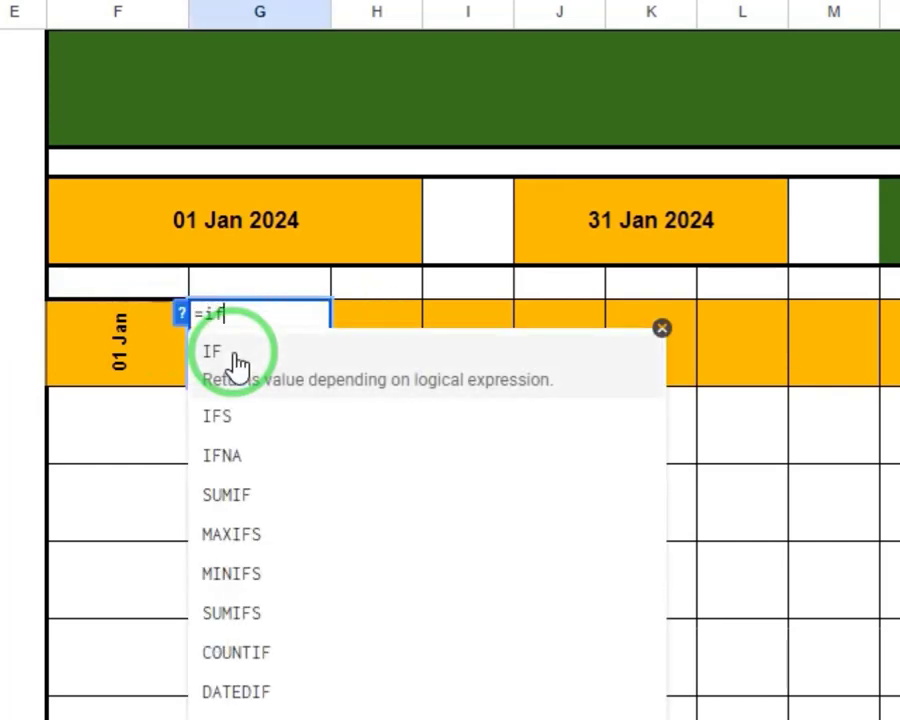
pyautogui.click(236, 360)
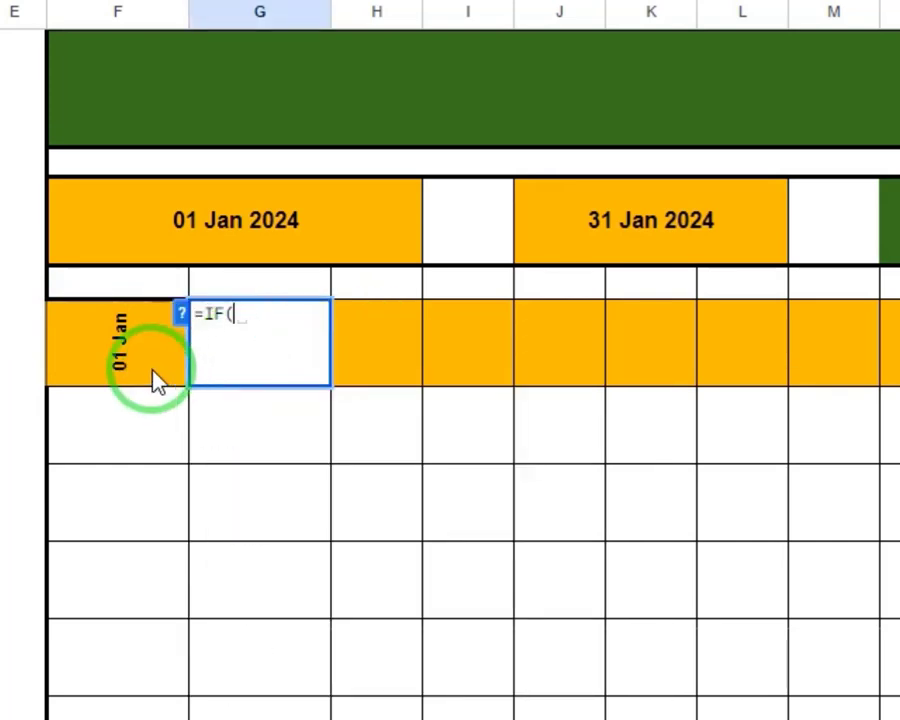
pyautogui.click(118, 347)
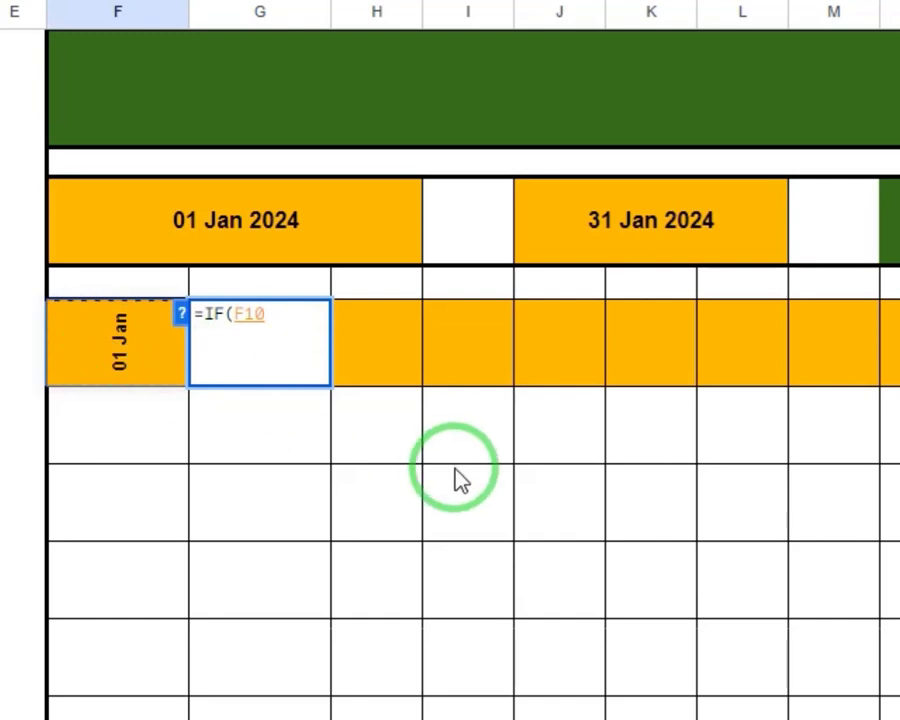
pyautogui.write('<')
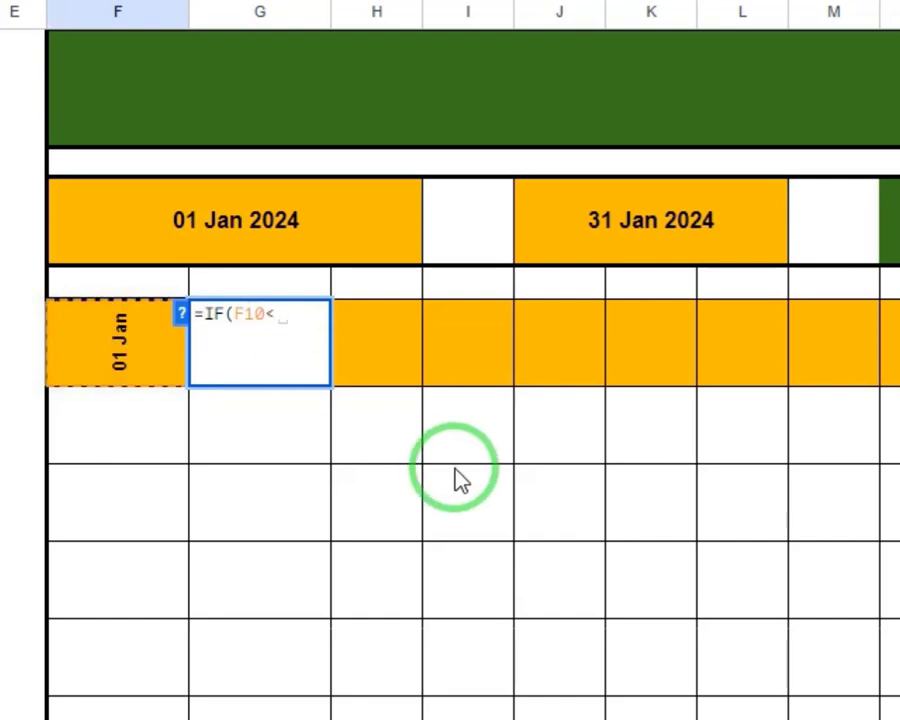
pyautogui.click(583, 210)
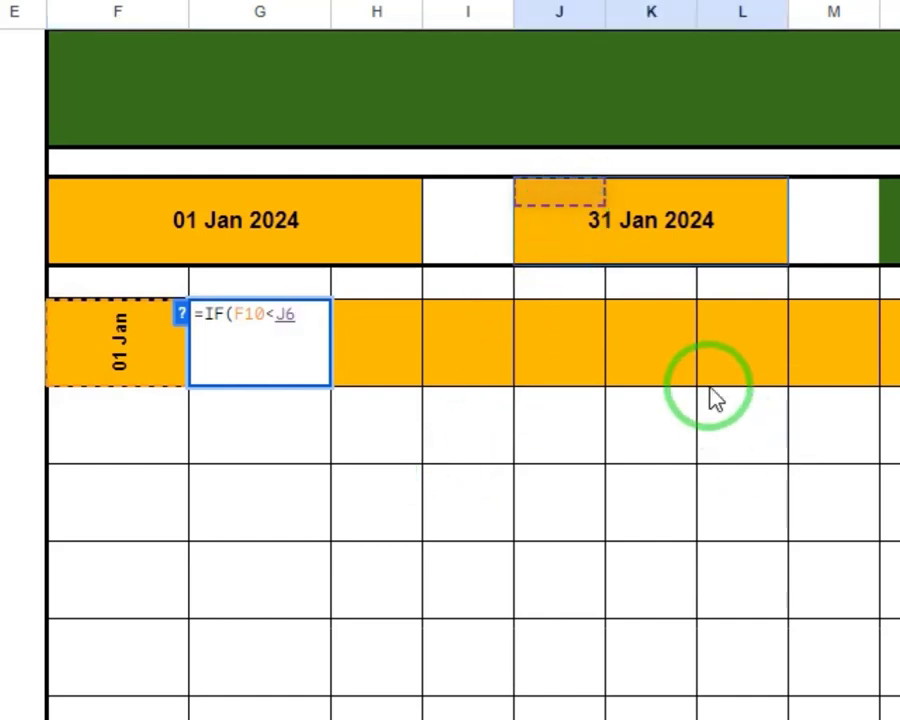
pyautogui.press('F4')
pyautogui.write(',')
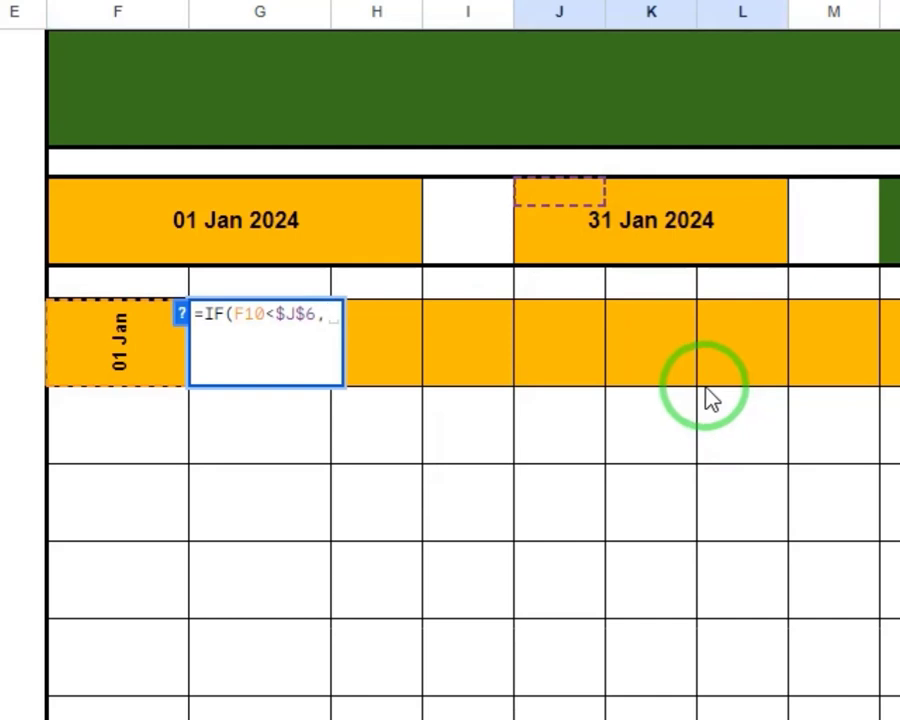
pyautogui.click(150, 370)
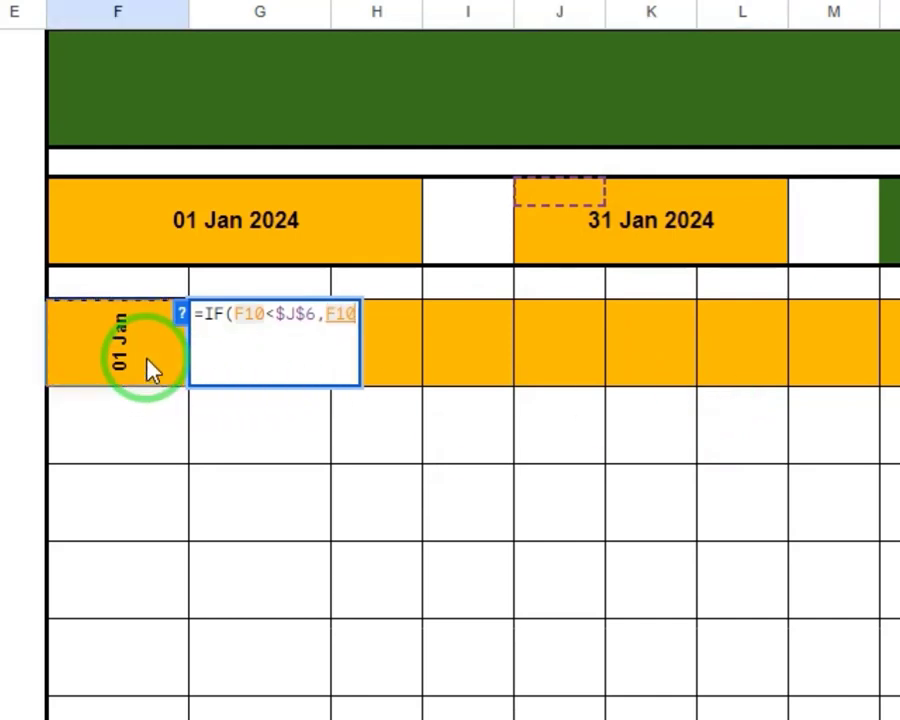
pyautogui.write('+1')
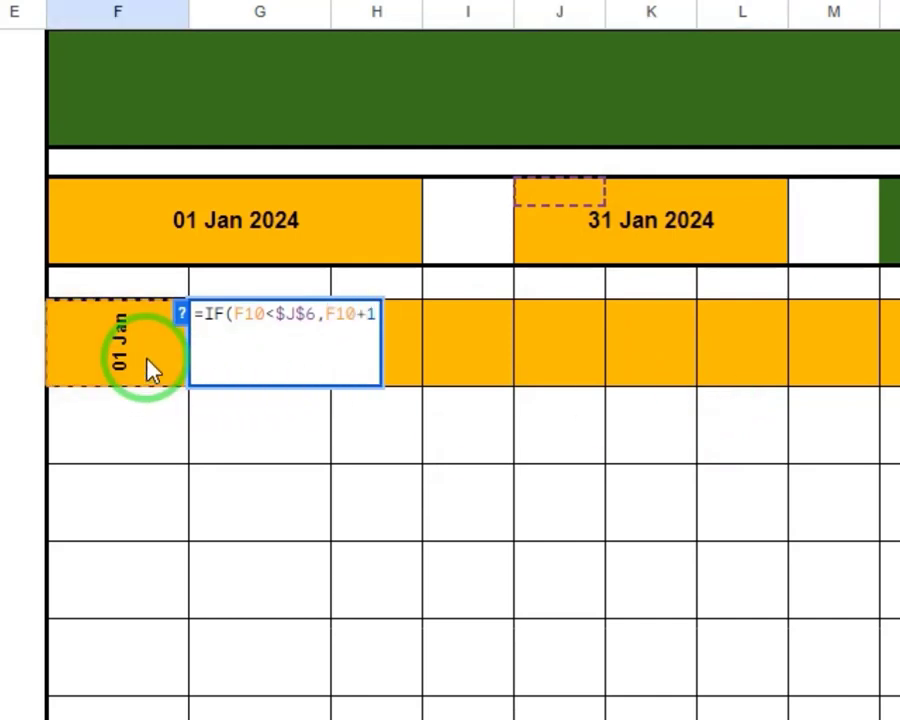
pyautogui.write(',')
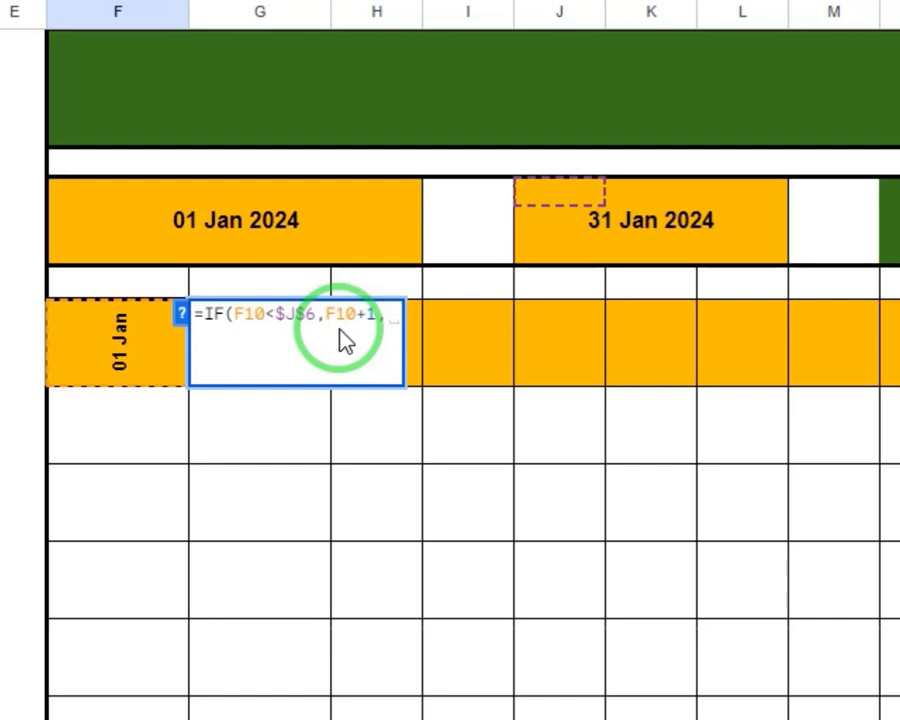
pyautogui.write('"")')
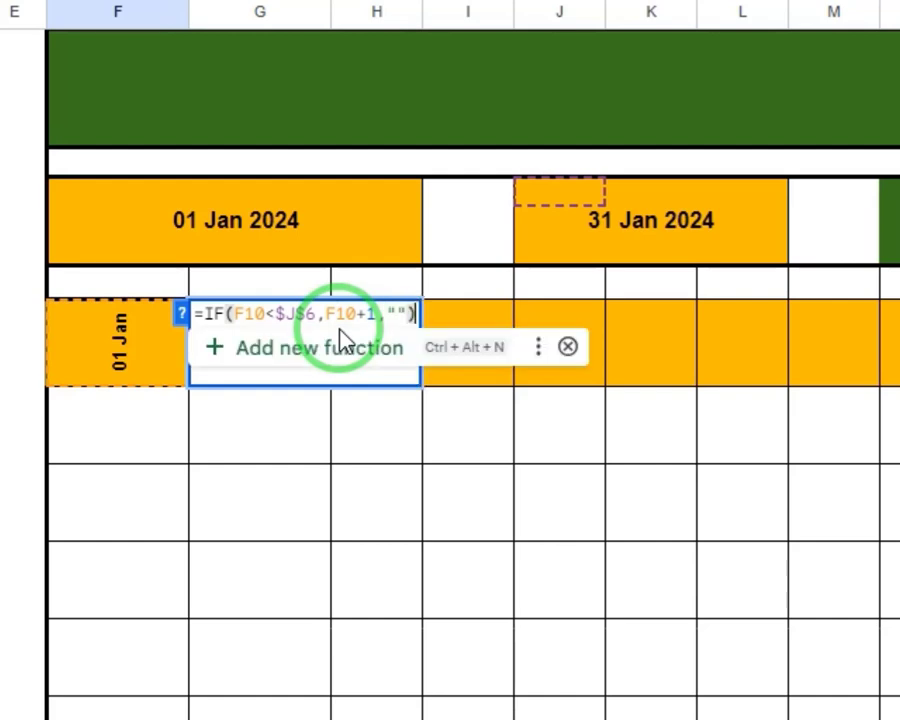
pyautogui.press('Return')
# Copy the G10 date formula across the header row through AK10
pyautogui.press('Up')
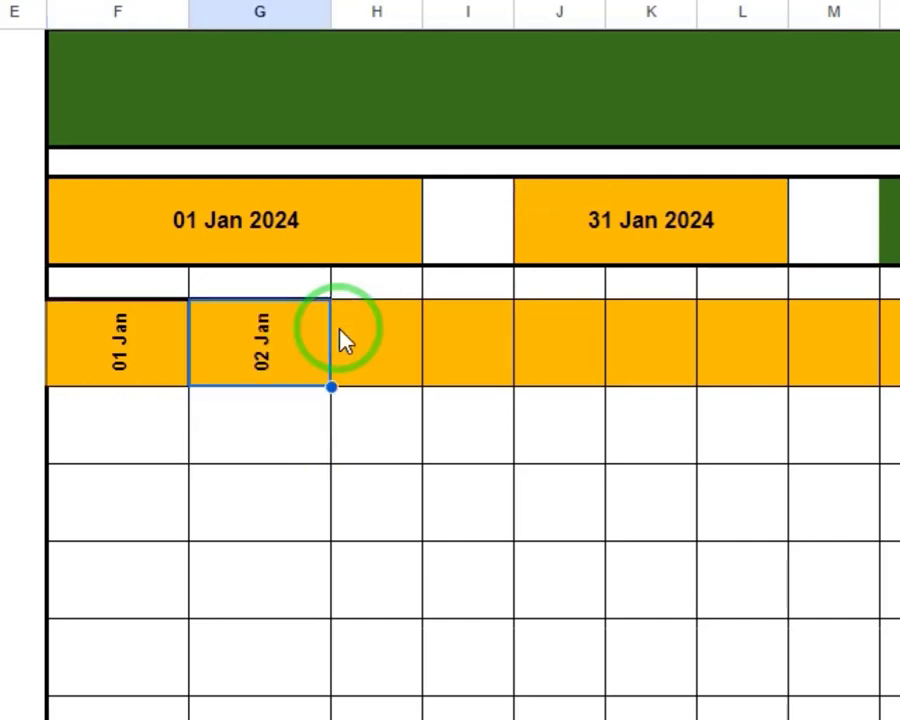
pyautogui.hotkey('ctrl', 'c')
pyautogui.hotkey('shift', 'Right')
pyautogui.hotkey('shift', 'Right')
pyautogui.hotkey('shift', 'Right')
pyautogui.hotkey('shift', 'Right')
pyautogui.hotkey('shift', 'Right')
pyautogui.hotkey('shift', 'Right')
pyautogui.hotkey('shift', 'Right')
pyautogui.hotkey('shift', 'Right')
pyautogui.hotkey('shift', 'Right')
pyautogui.hotkey('shift', 'Right')
pyautogui.hotkey('shift', 'Right')
pyautogui.hotkey('shift', 'Right')
pyautogui.hotkey('shift', 'Right')
pyautogui.hotkey('shift', 'Right')
pyautogui.hotkey('shift', 'Right')
pyautogui.hotkey('shift', 'Right')
pyautogui.hotkey('shift', 'Right')
pyautogui.hotkey('shift', 'Right')
pyautogui.hotkey('shift', 'Right')
pyautogui.hotkey('shift', 'Right')
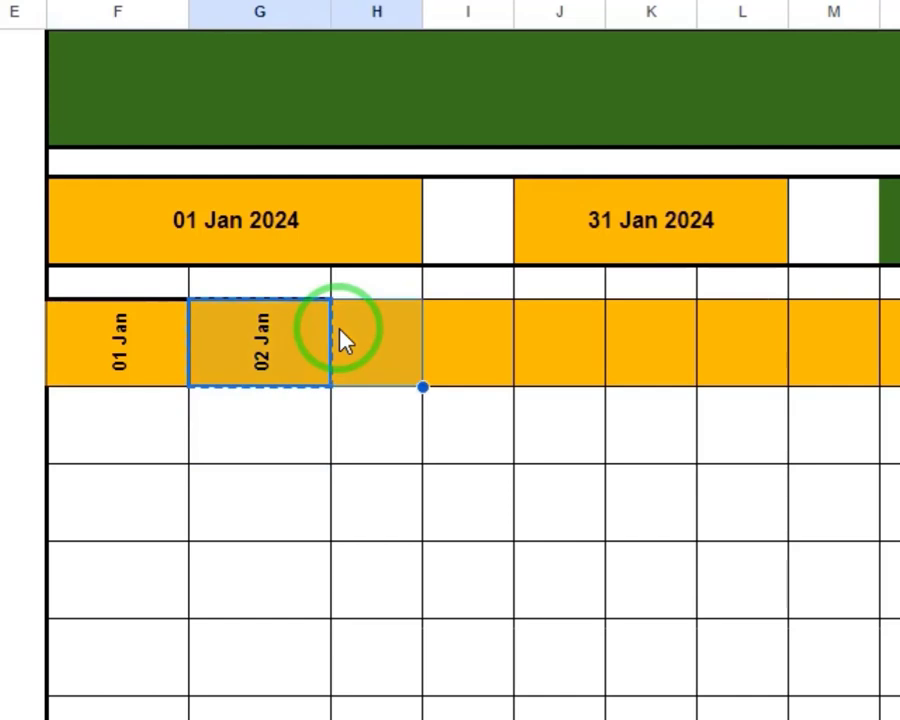
pyautogui.hotkey('shift', 'Right')
pyautogui.hotkey('shift', 'Right')
pyautogui.hotkey('shift', 'Right')
pyautogui.hotkey('shift', 'Right')
pyautogui.hotkey('shift', 'Right')
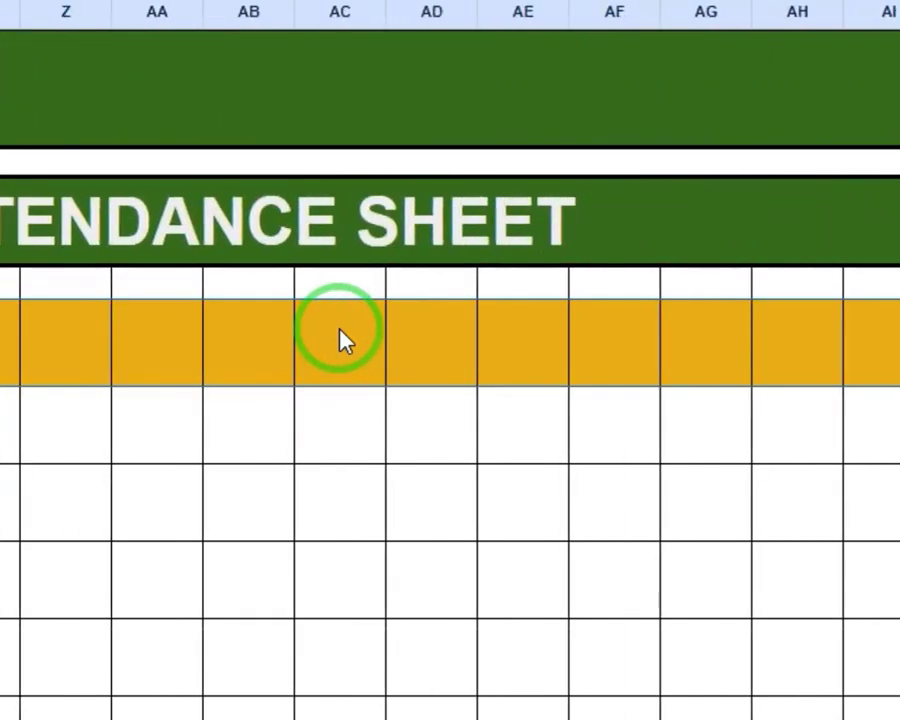
pyautogui.hotkey('ctrl', 'v')
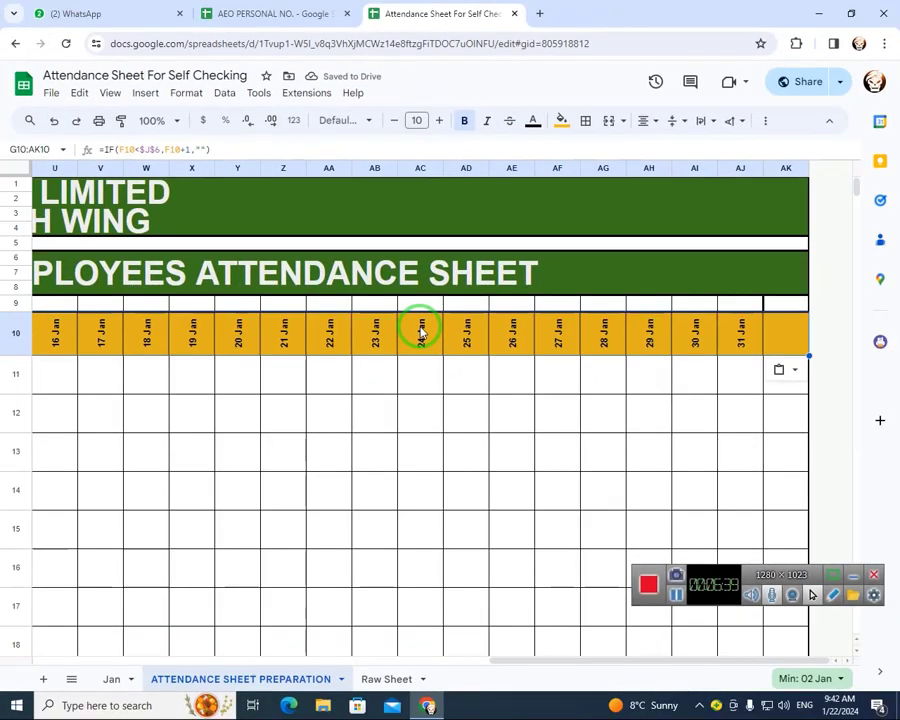
# Look over the filled date headers and choose Sep in the month dropdown to test them
pyautogui.press('Left')
pyautogui.press('Left')
pyautogui.press('Left')
pyautogui.press('Left')
pyautogui.press('Left')
pyautogui.press('Left')
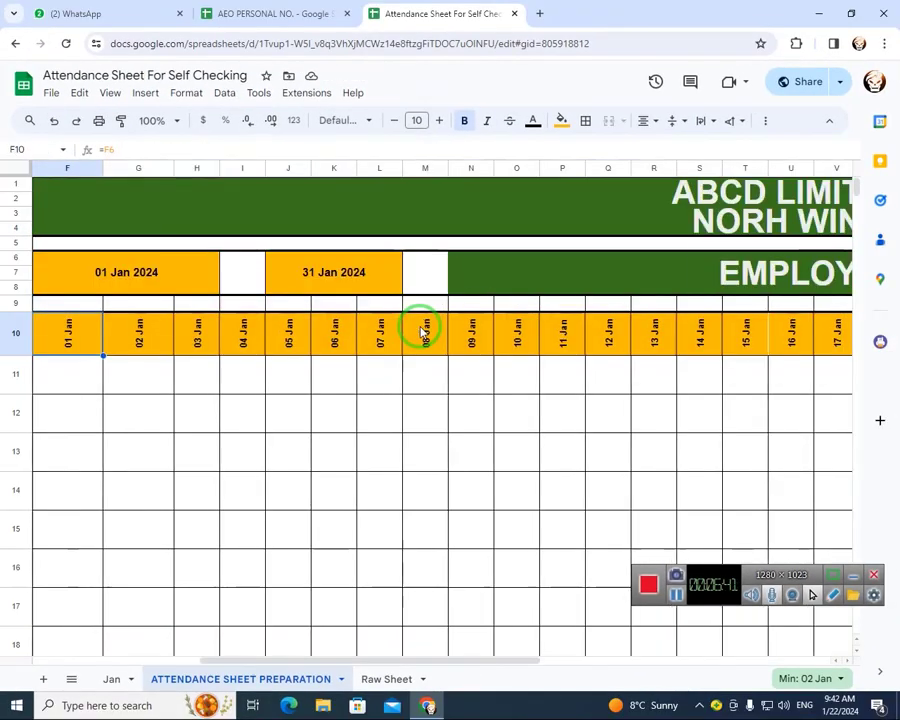
pyautogui.press('Right')
pyautogui.press('Right')
pyautogui.press('Right')
pyautogui.press('Right')
pyautogui.press('Right')
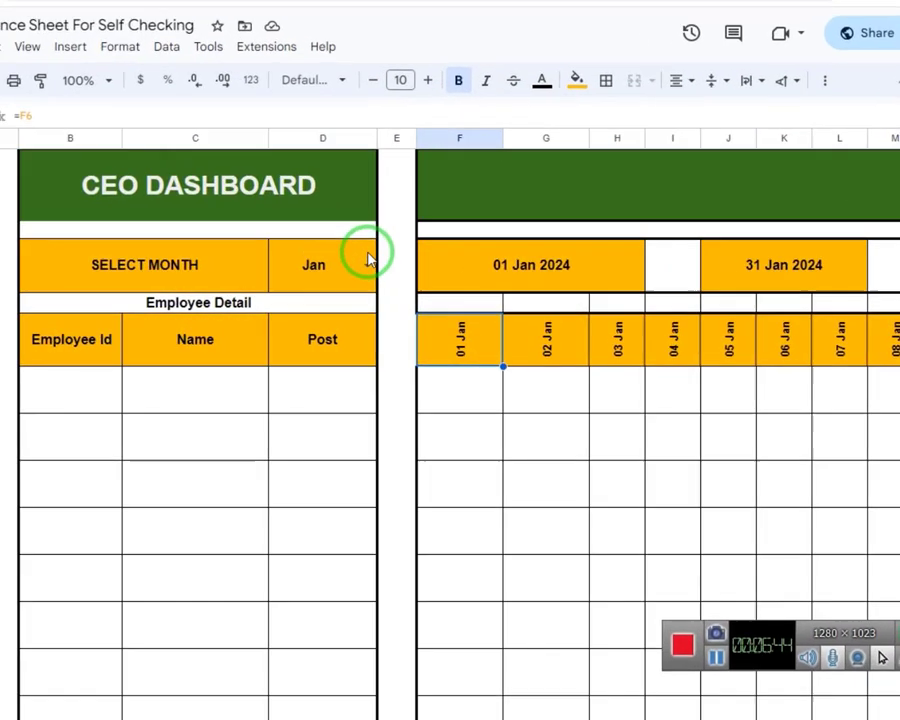
pyautogui.click(389, 272)
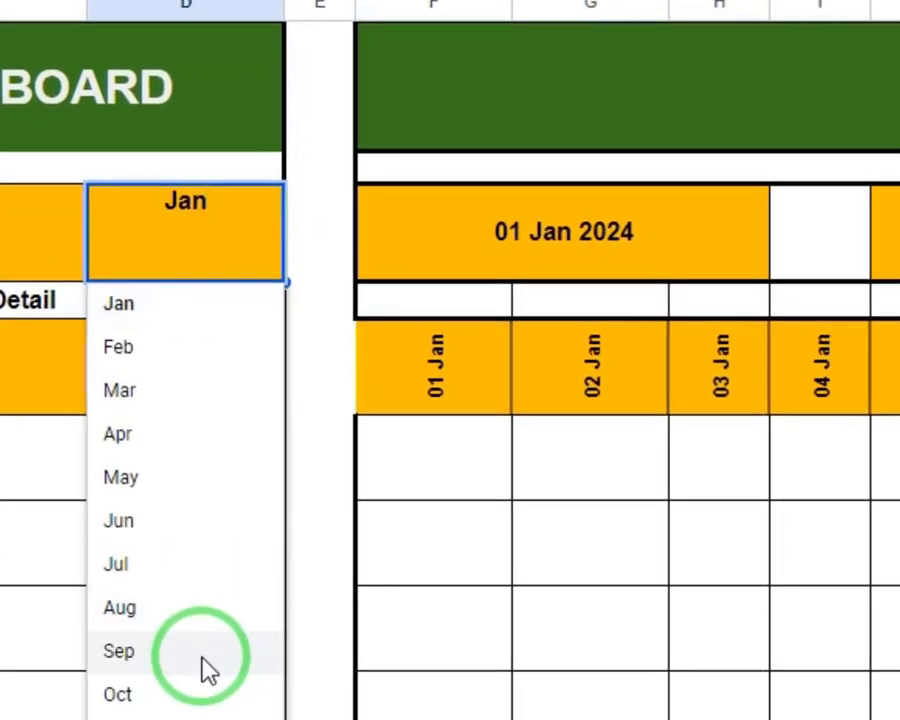
pyautogui.click(359, 452)
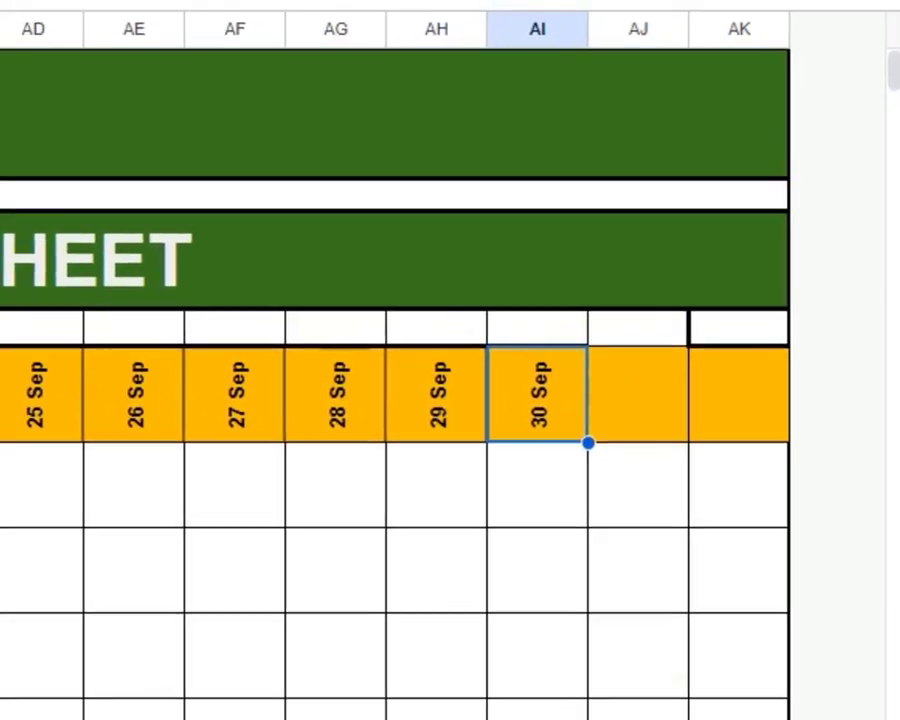
# Examine the IF formula and the September date headers at both ends of row 10, including the cells after the month's last day
pyautogui.click(304, 128)
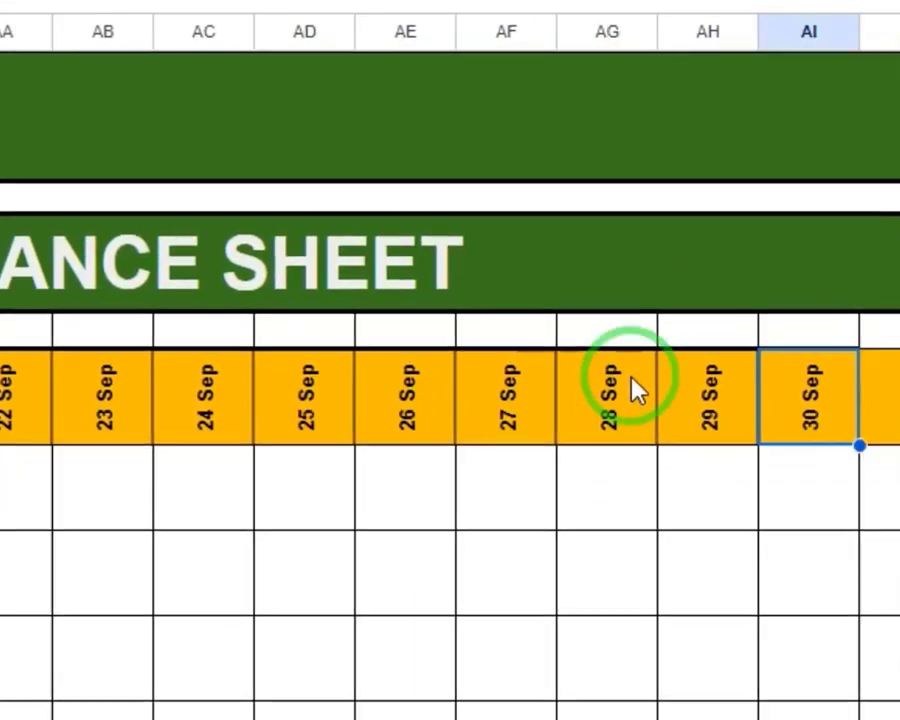
pyautogui.click(544, 330)
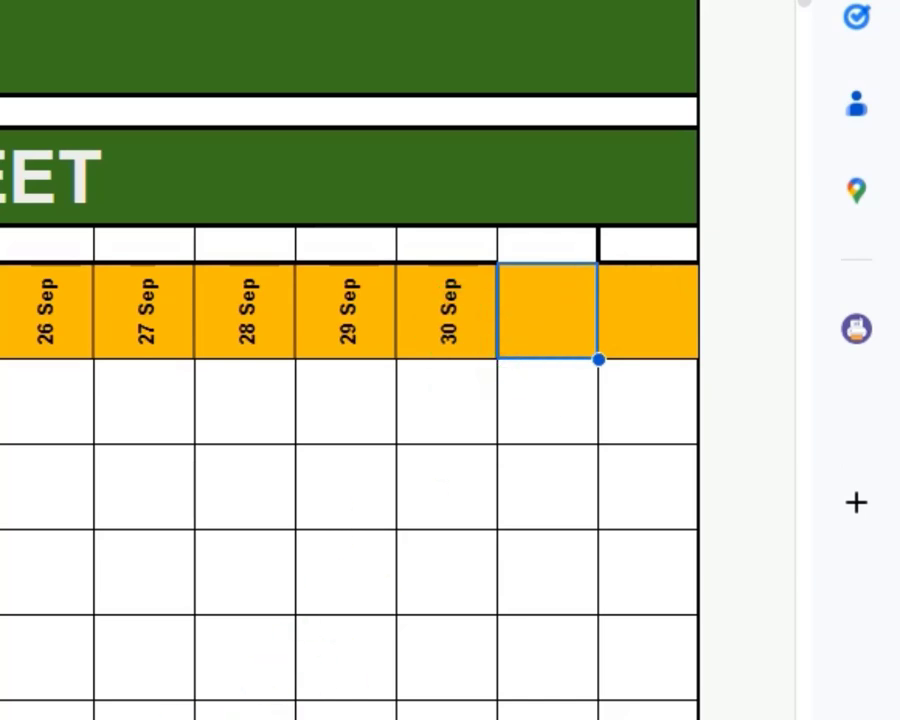
pyautogui.hscroll(-15, 400, 450)
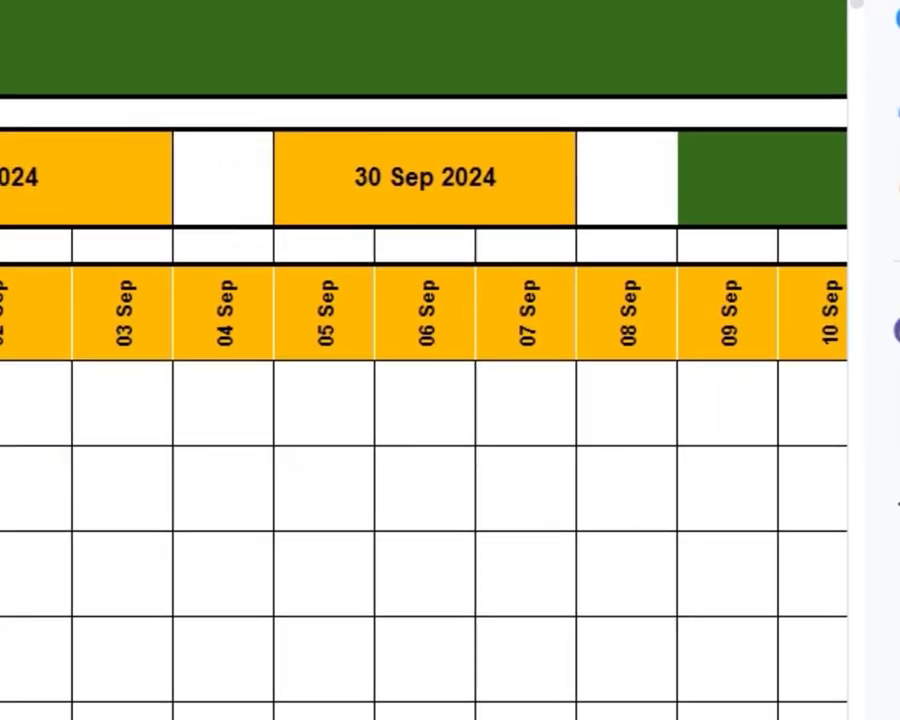
pyautogui.click(189, 329)
pyautogui.click(316, 310)
pyautogui.click(643, 346)
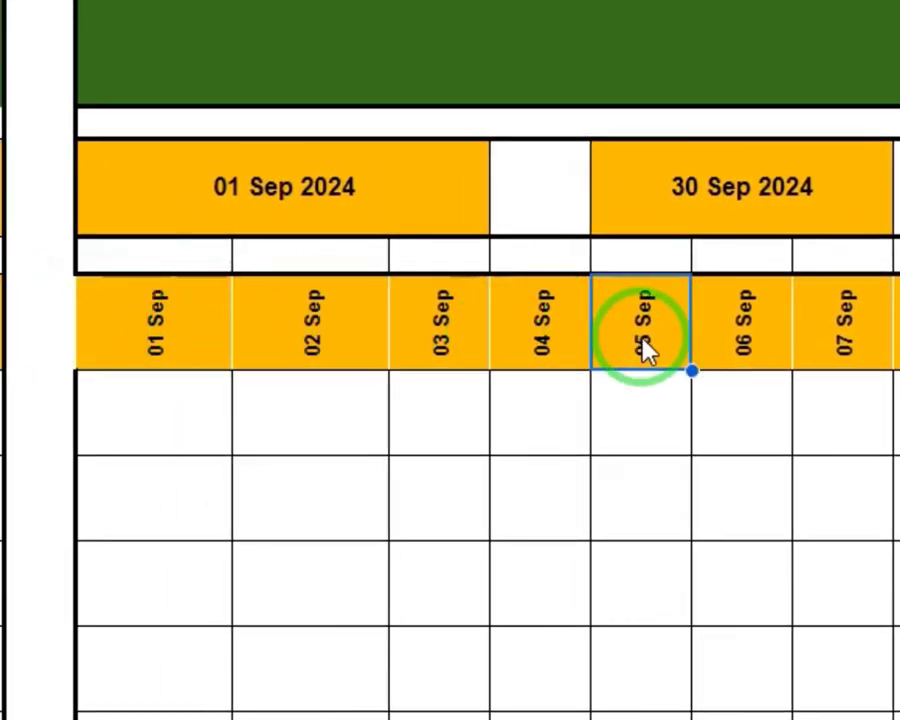
pyautogui.click(193, 283)
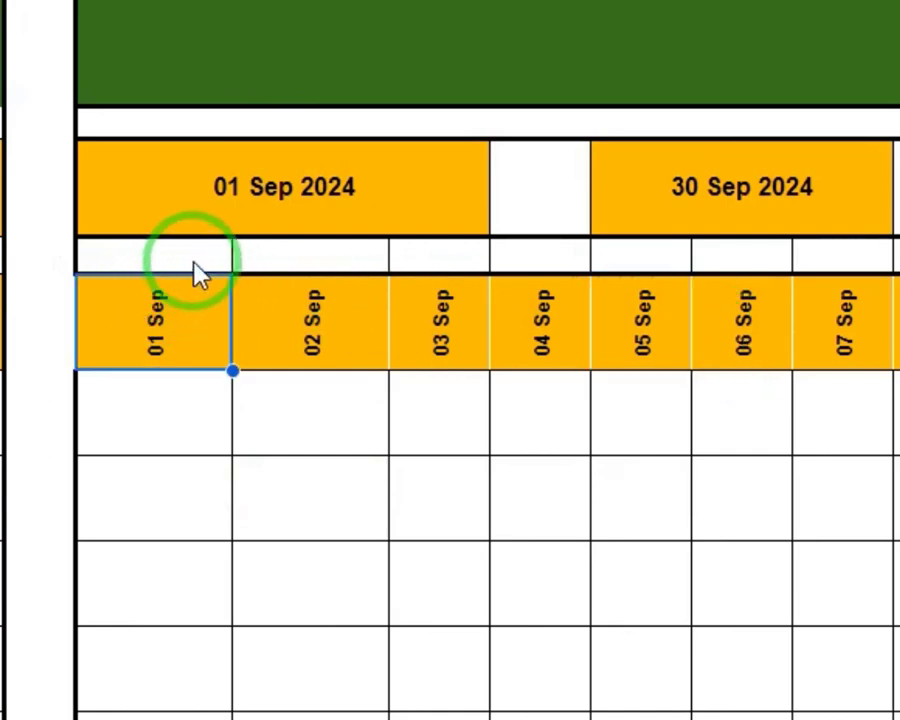
# Enter the weekday formula =TEXT(F10,"DDD") in F9, above the first date header
pyautogui.click(195, 262)
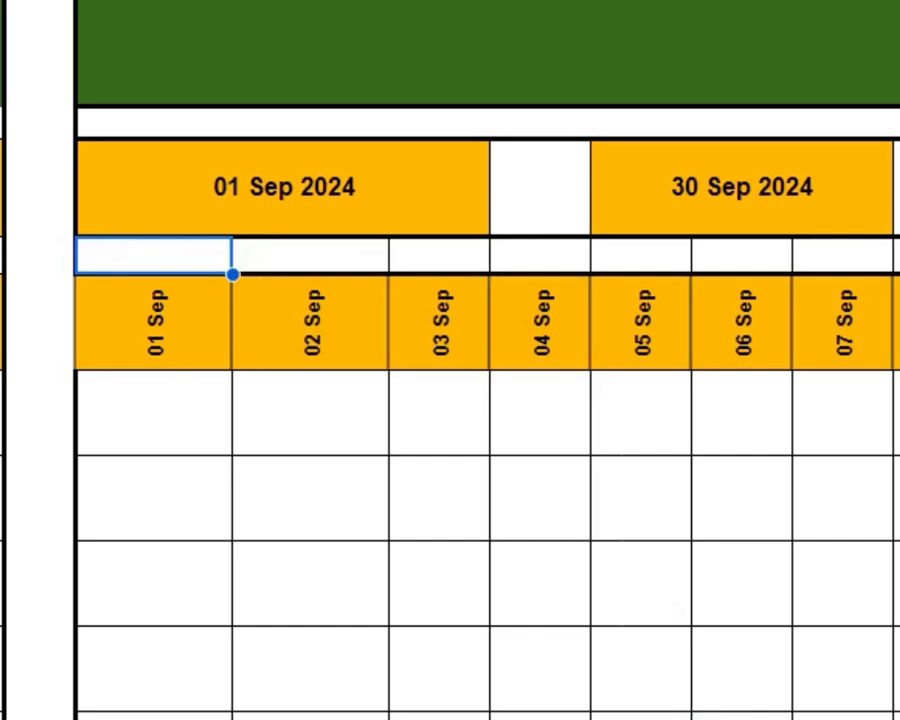
pyautogui.doubleClick(155, 247)
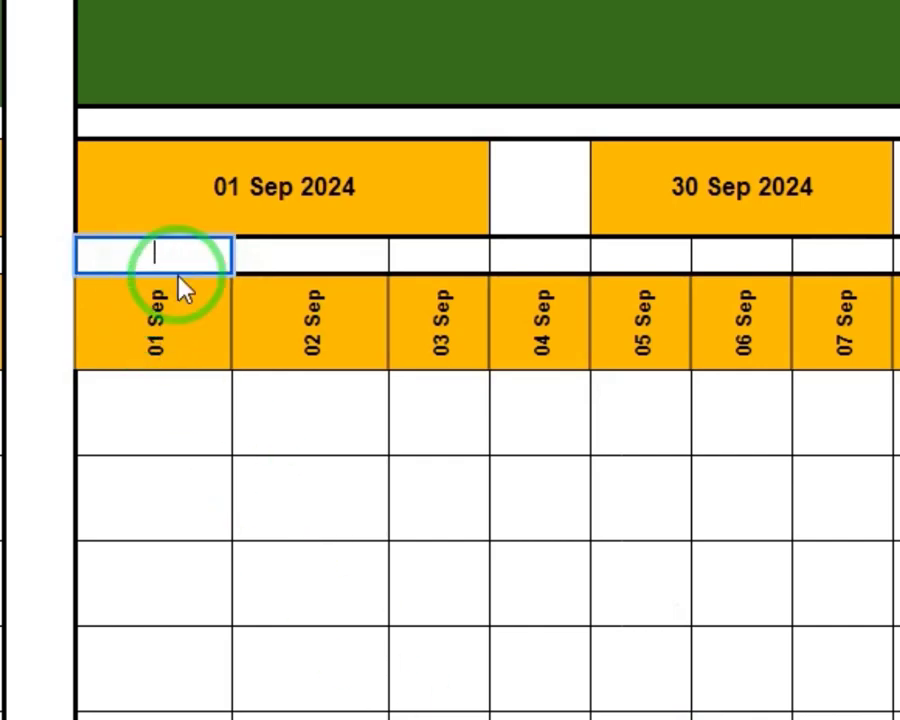
pyautogui.write('=text')
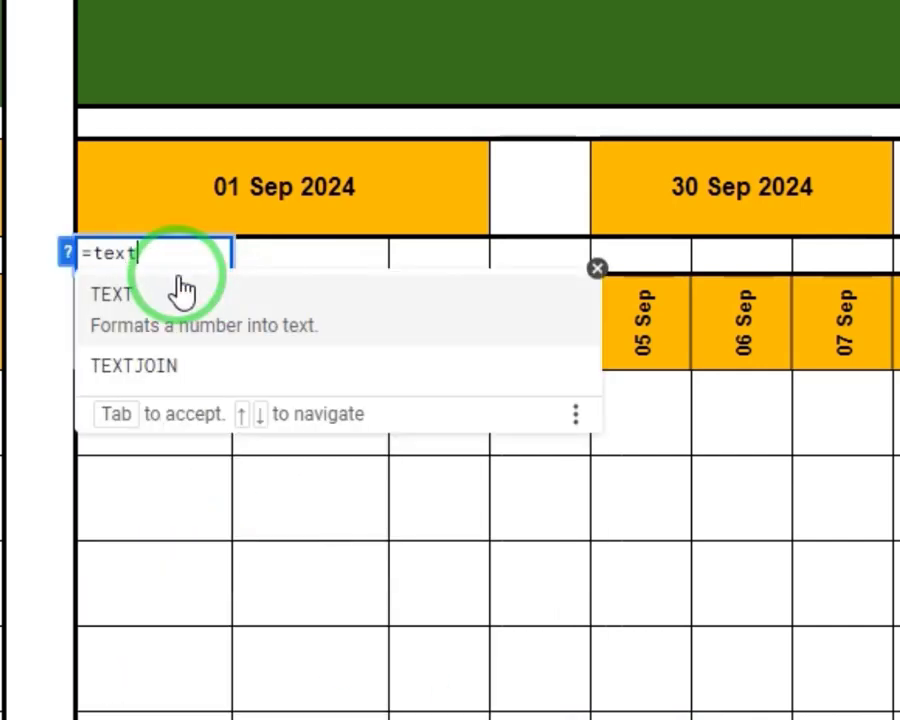
pyautogui.press('Tab')
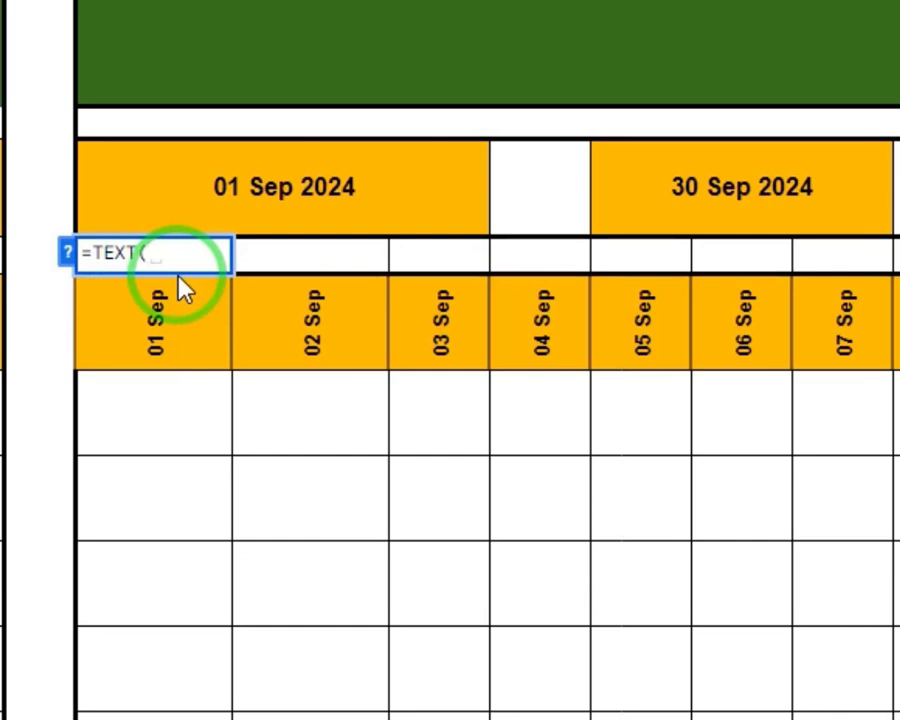
pyautogui.click(167, 336)
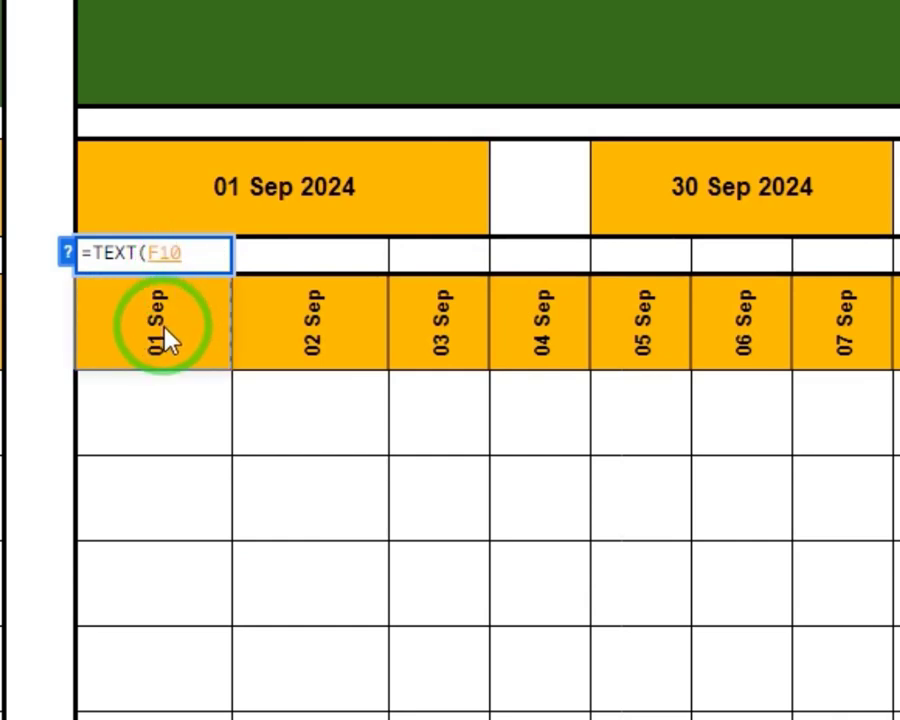
pyautogui.write(', ')
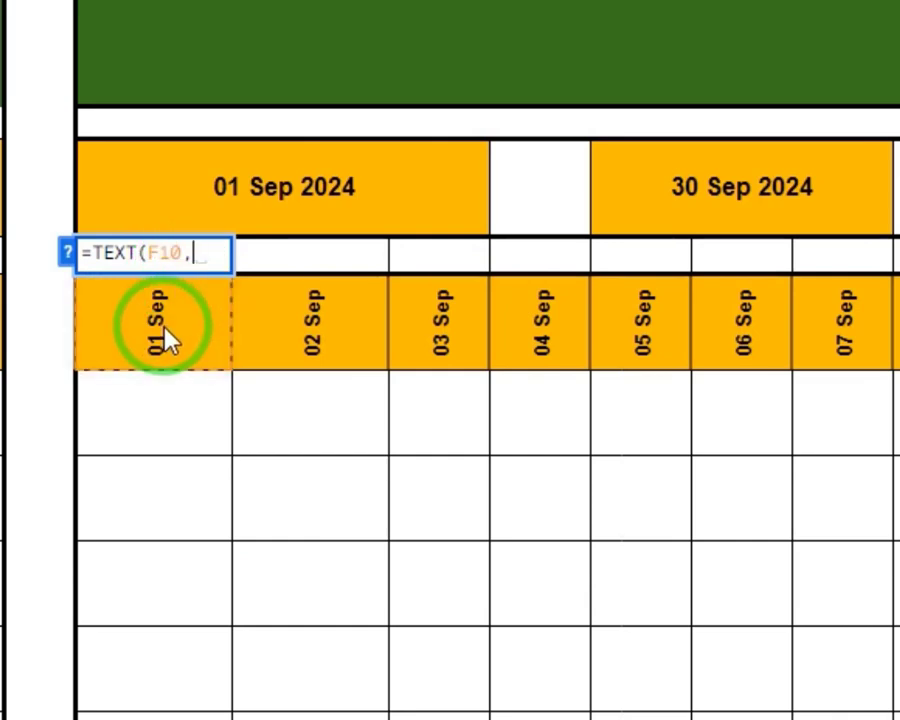
pyautogui.write('"DDD')
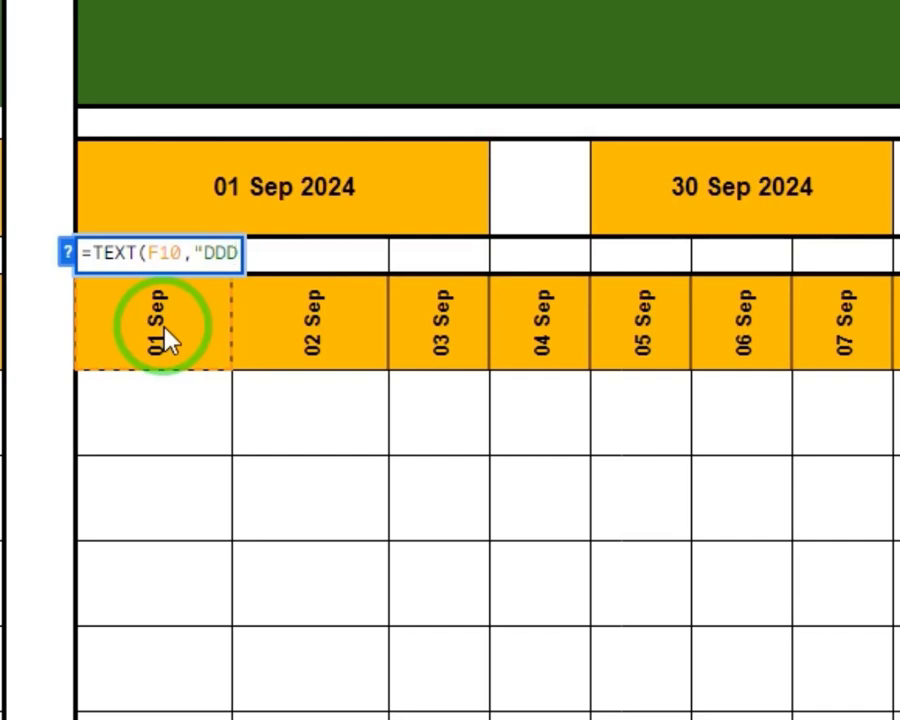
pyautogui.write('"')
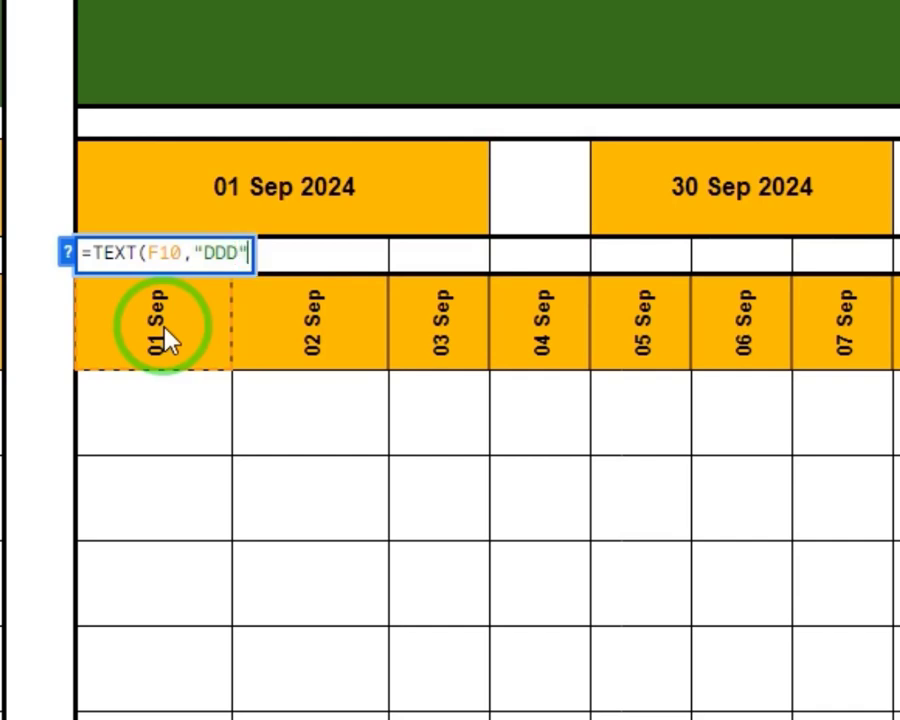
pyautogui.write(')')
pyautogui.press('Return')
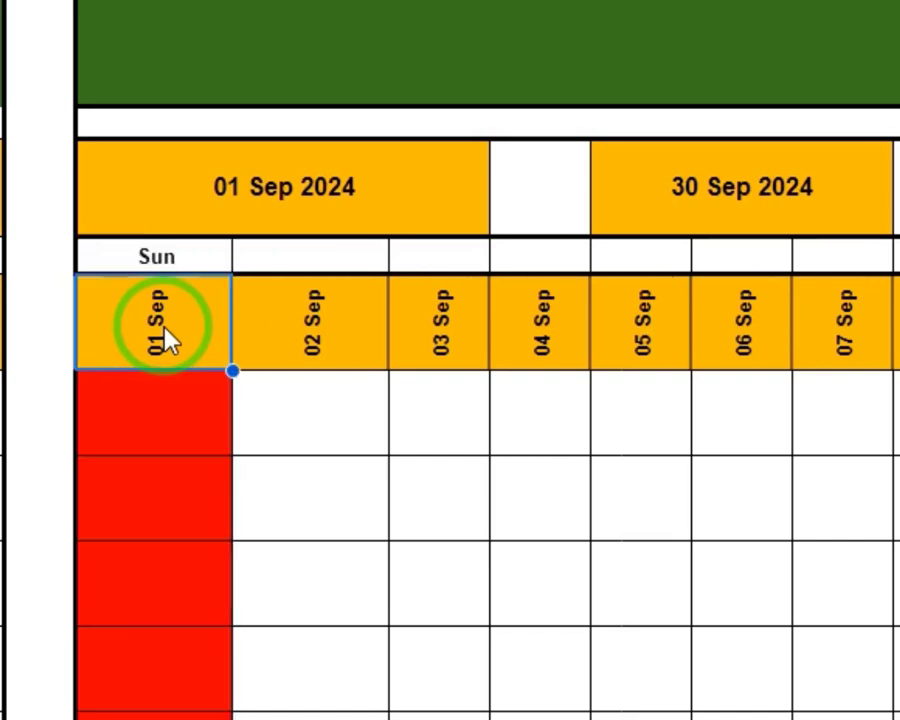
pyautogui.press('Up')
pyautogui.press('Down')
pyautogui.press('Down')
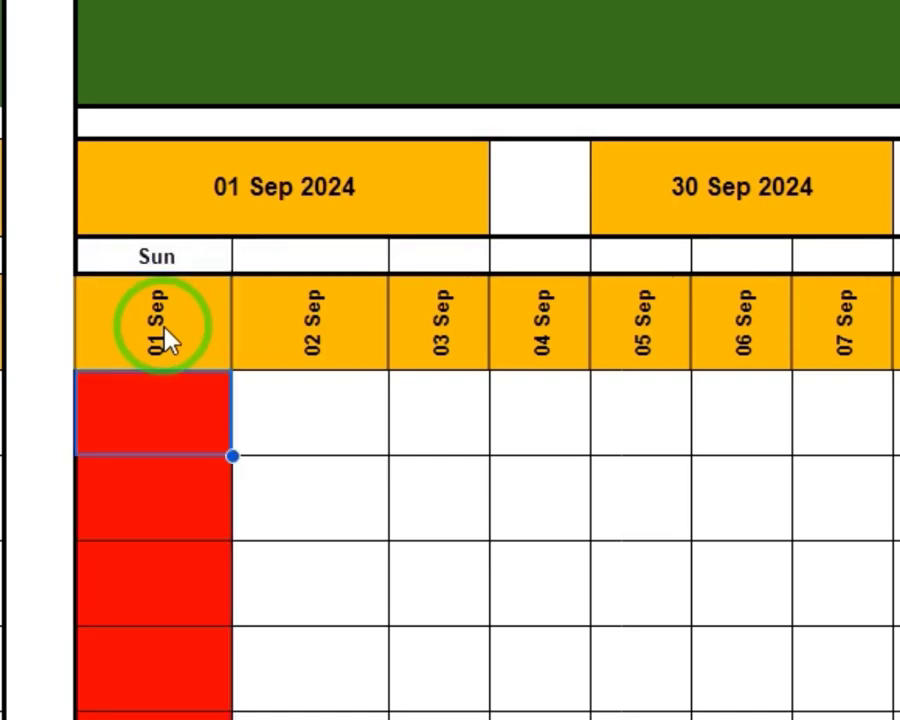
pyautogui.click(165, 340)
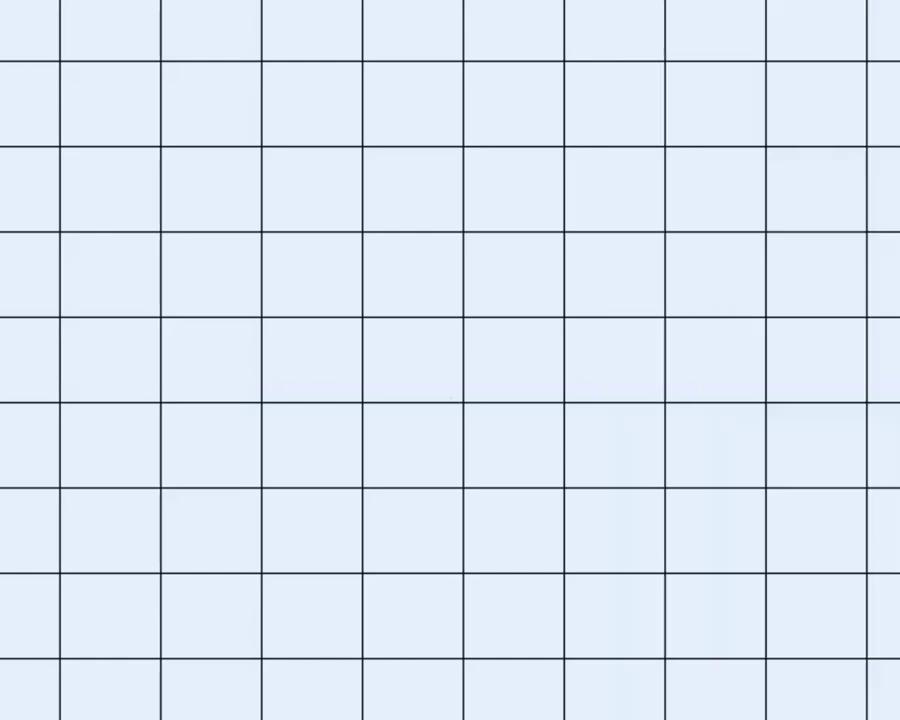
pyautogui.click(1, 1)
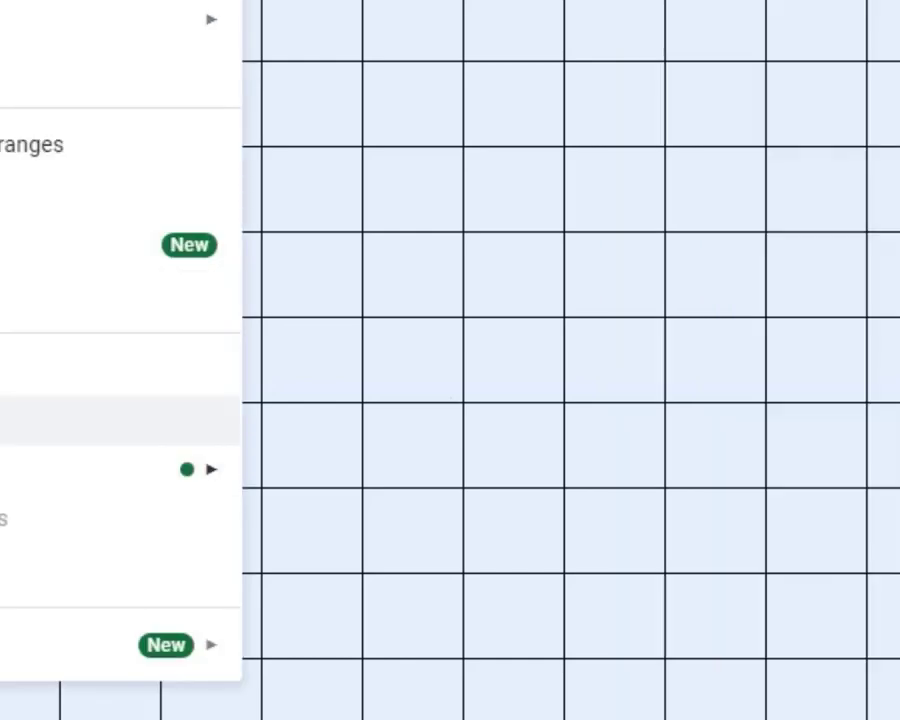
pyautogui.click(50, 418)
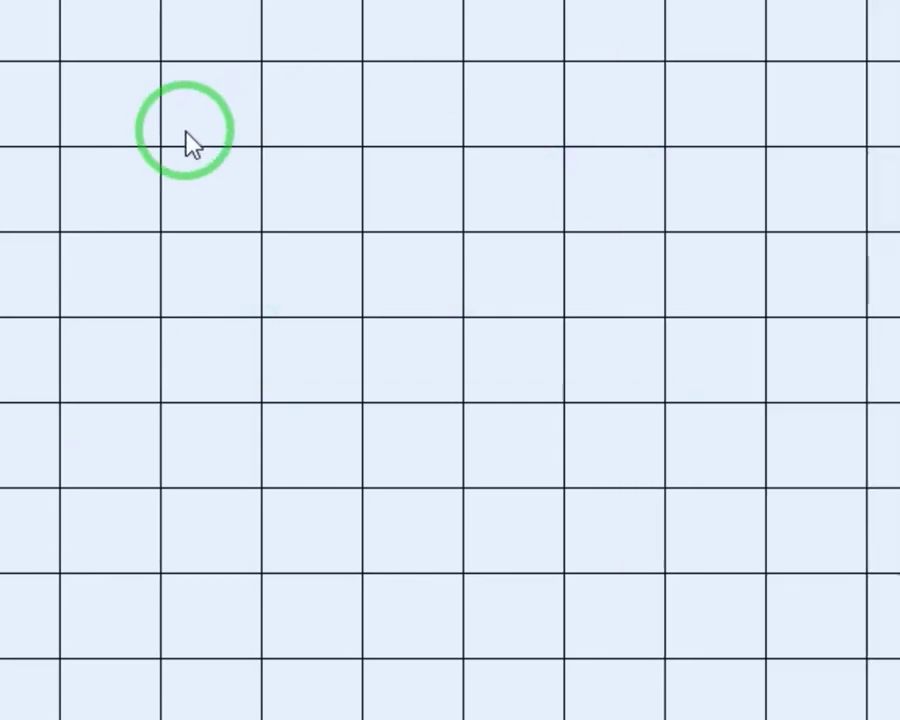
pyautogui.click(185, 138)
pyautogui.scroll(3, 130, 190)
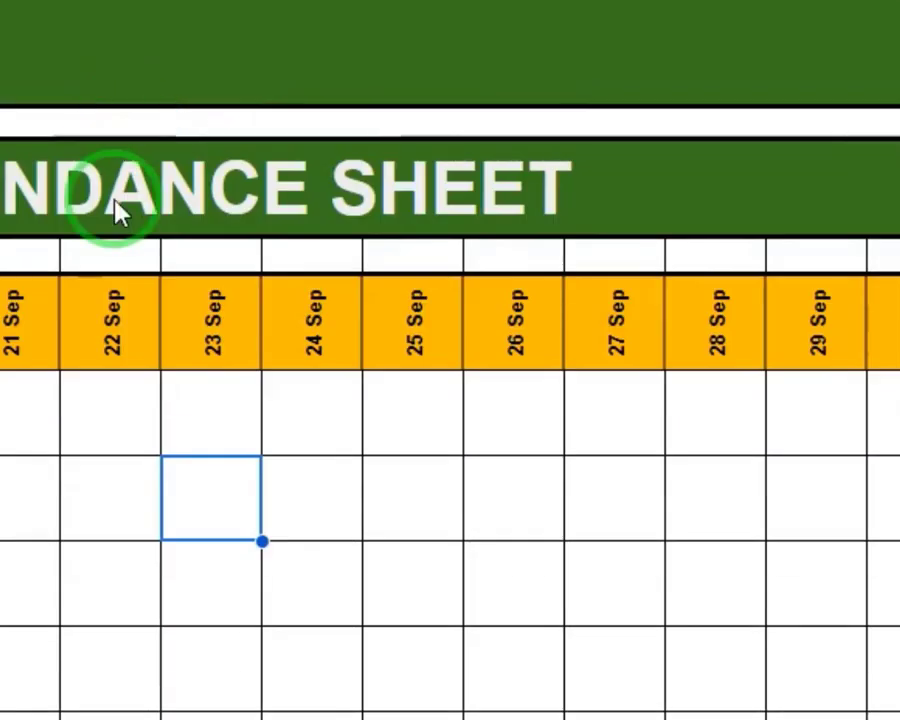
pyautogui.hscroll(-10, 450, 450)
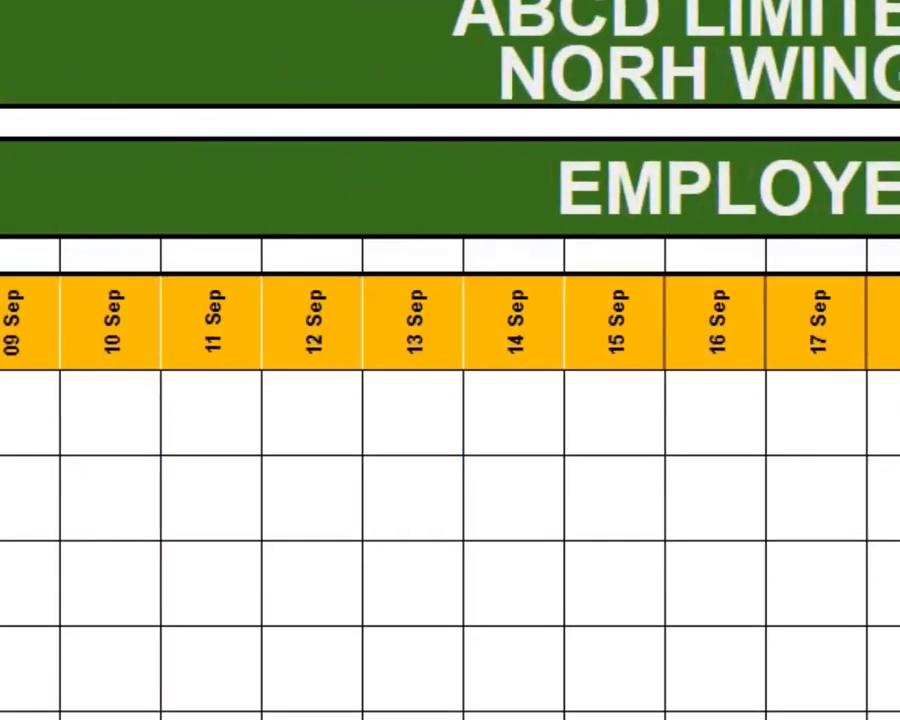
pyautogui.click(9, 393)
pyautogui.click(115, 390)
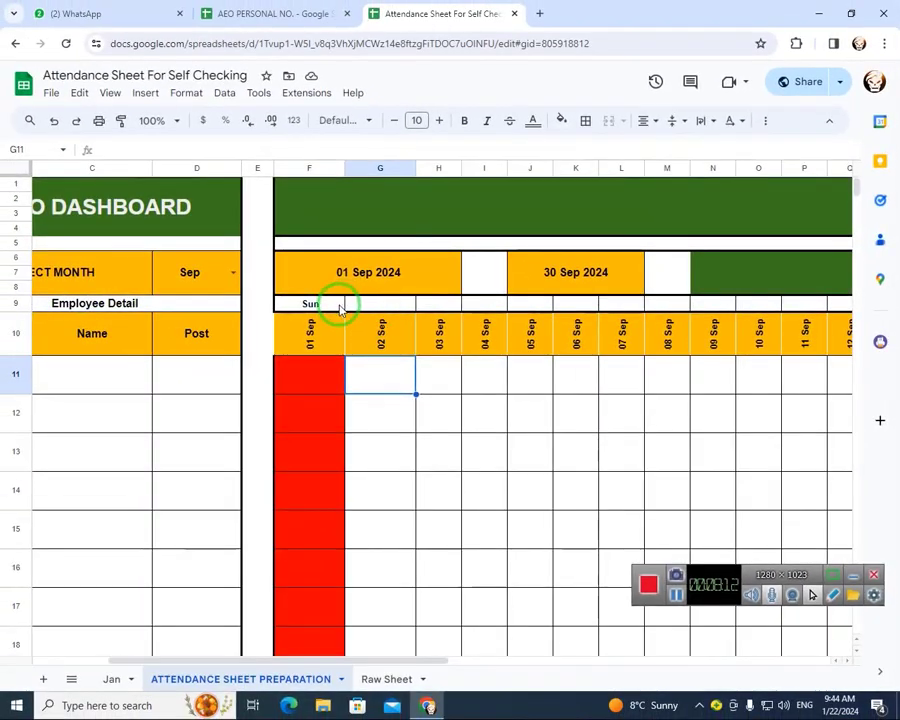
# Copy the weekday formula from F9 across row 9 through AK9, above the date headers
pyautogui.click(340, 311)
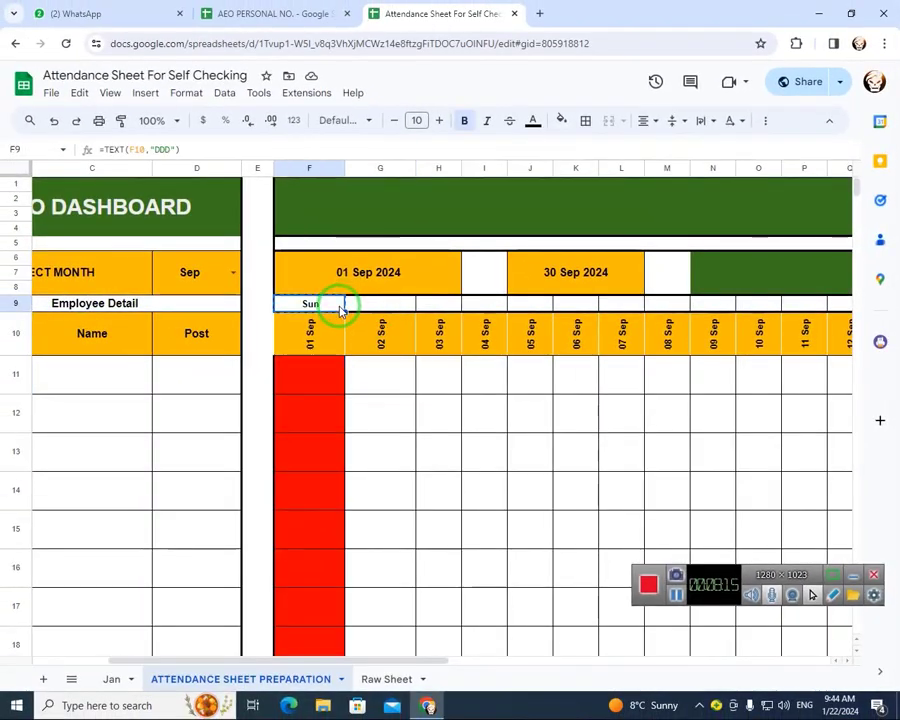
pyautogui.hotkey('shift', 'Right')
pyautogui.hotkey('shift', 'Right')
pyautogui.hotkey('shift', 'Right')
pyautogui.hotkey('shift', 'Right')
pyautogui.hotkey('shift', 'Right')
pyautogui.hotkey('shift', 'Right')
pyautogui.hotkey('shift', 'Right')
pyautogui.hotkey('shift', 'Right')
pyautogui.hotkey('shift', 'Right')
pyautogui.hotkey('shift', 'Right')
pyautogui.hotkey('shift', 'Right')
pyautogui.hotkey('shift', 'Right')
pyautogui.hotkey('shift', 'Right')
pyautogui.hotkey('shift', 'Right')
pyautogui.hotkey('shift', 'Right')
pyautogui.hotkey('shift', 'Right')
pyautogui.hotkey('shift', 'Right')
pyautogui.hotkey('shift', 'Right')
pyautogui.hotkey('shift', 'Right')
pyautogui.hotkey('shift', 'Right')
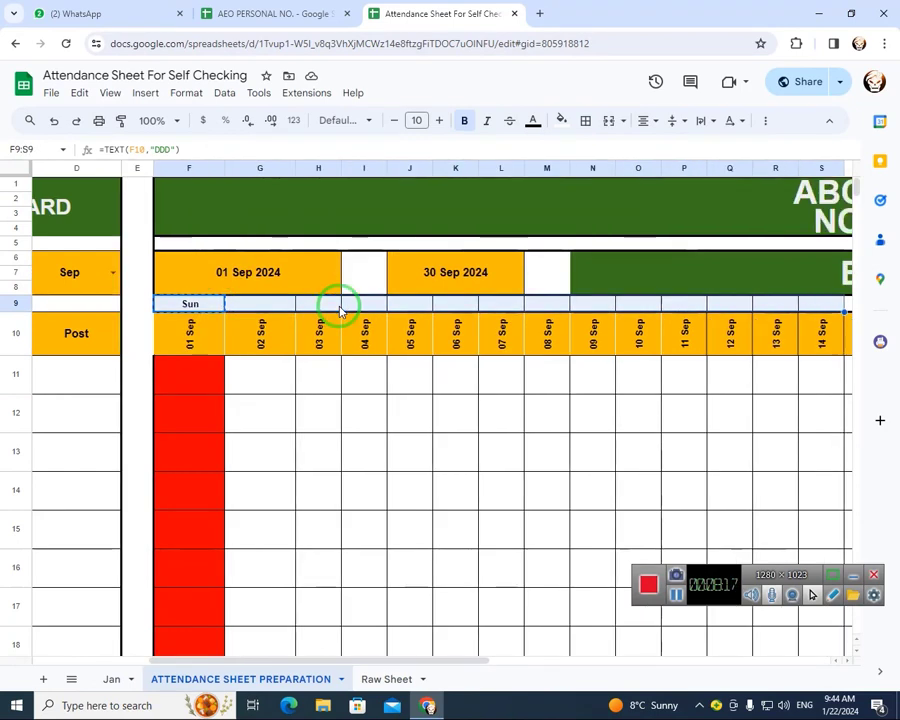
pyautogui.hotkey('shift', 'Right')
pyautogui.hotkey('shift', 'Right')
pyautogui.hotkey('shift', 'Right')
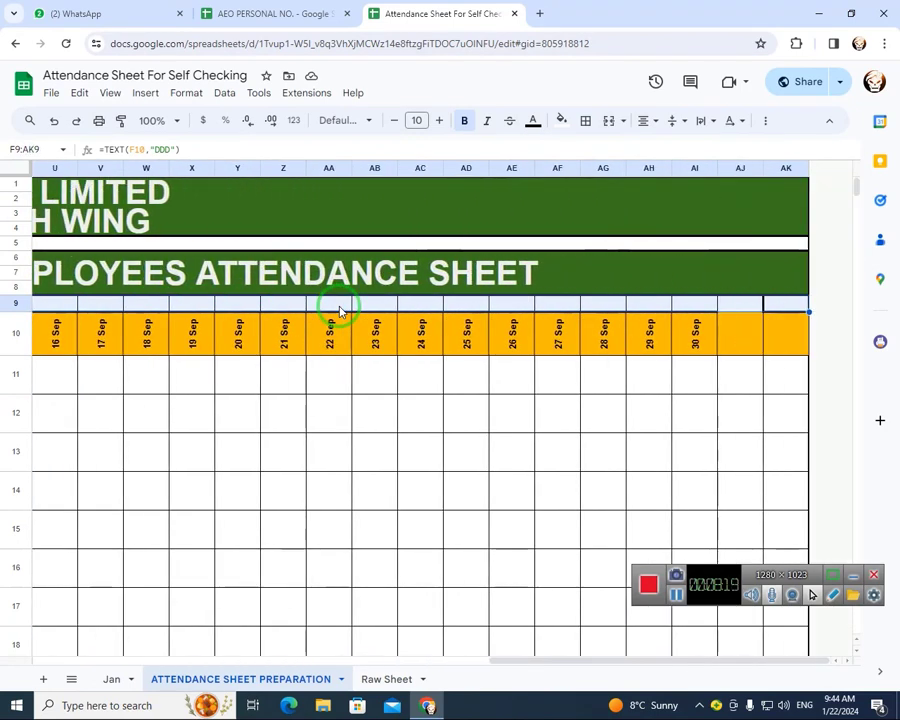
pyautogui.hotkey('ctrl', 'v')
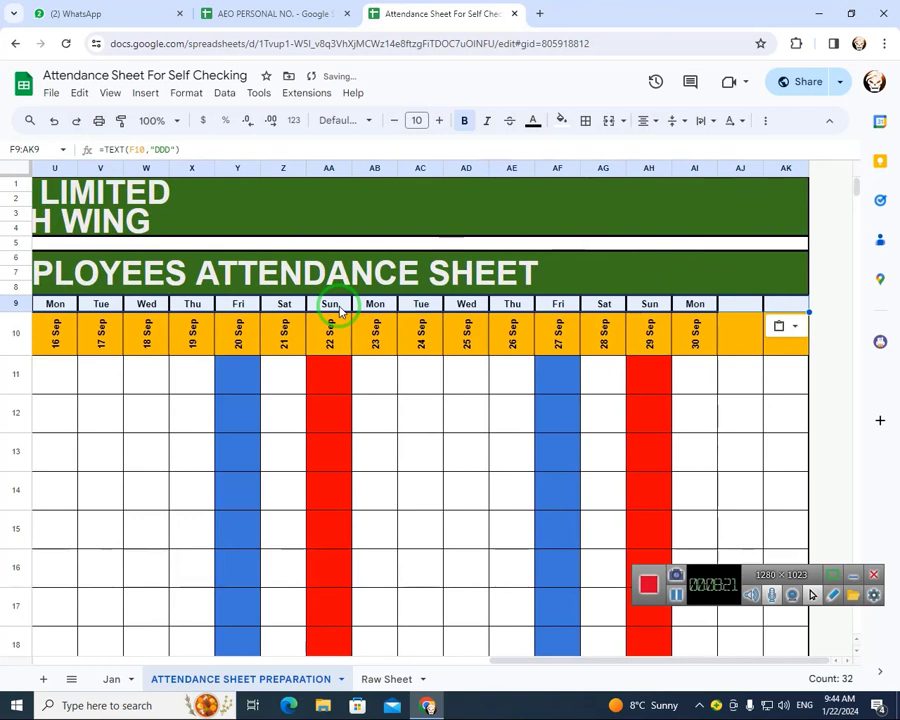
# Add a data validation rule to the attendance entry cells F11:AJ21
pyautogui.press('Left')
pyautogui.press('Left')
pyautogui.press('Right')
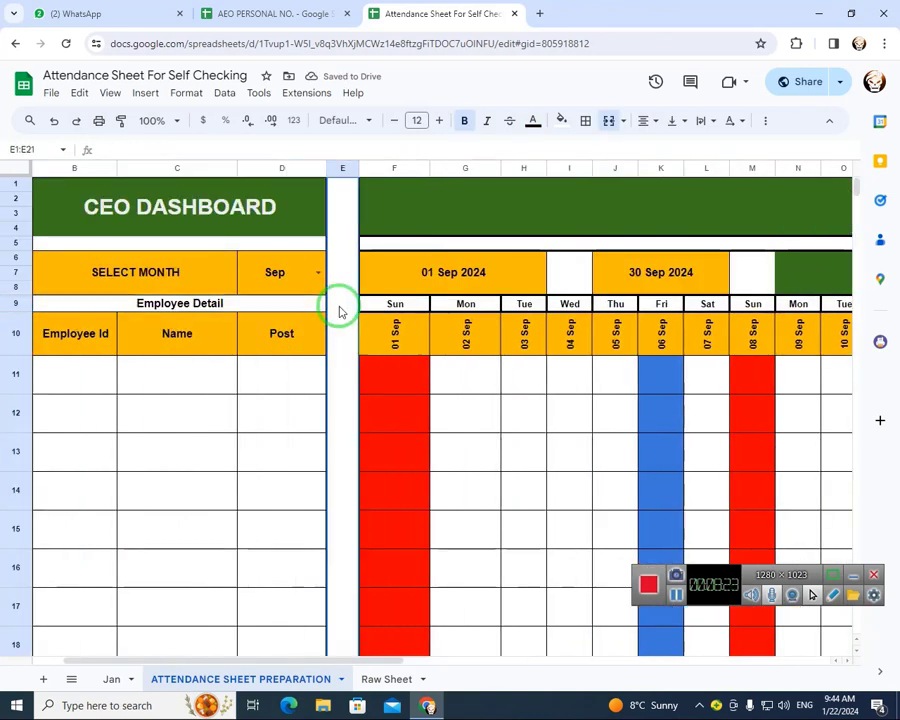
pyautogui.press('Right')
pyautogui.press('Right')
pyautogui.press('Down')
pyautogui.press('Down')
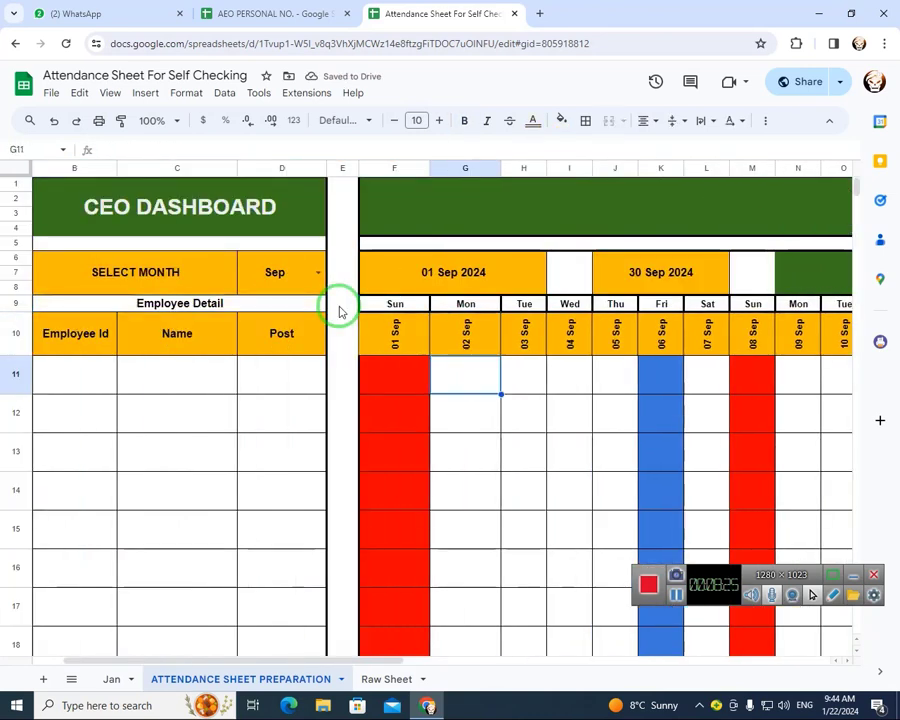
pyautogui.press('Left')
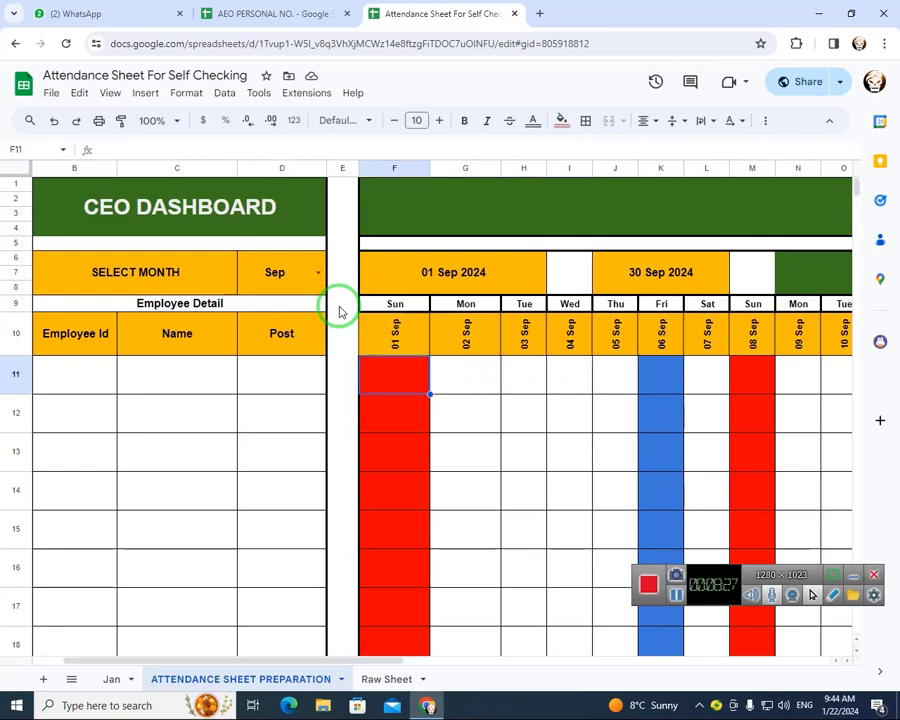
pyautogui.hotkey('shift', 'Down')
pyautogui.hotkey('shift', 'Down')
pyautogui.hotkey('shift', 'Down')
pyautogui.hotkey('shift', 'Down')
pyautogui.hotkey('shift', 'Down')
pyautogui.hotkey('shift', 'Down')
pyautogui.hotkey('shift', 'Down')
pyautogui.hotkey('shift', 'Down')
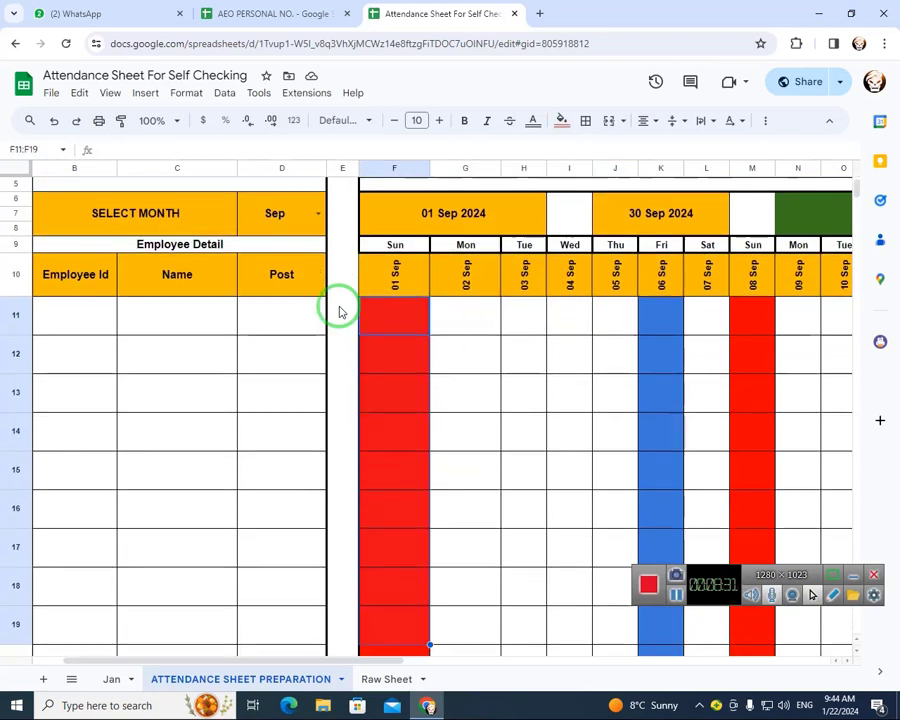
pyautogui.hotkey('shift', 'Right')
pyautogui.hotkey('shift', 'Right')
pyautogui.hotkey('shift', 'Right')
pyautogui.hotkey('shift', 'Right')
pyautogui.hotkey('shift', 'Right')
pyautogui.hotkey('shift', 'Right')
pyautogui.hotkey('shift', 'Right')
pyautogui.hotkey('shift', 'Right')
pyautogui.hotkey('shift', 'Right')
pyautogui.hotkey('shift', 'Right')
pyautogui.hotkey('shift', 'Right')
pyautogui.hotkey('shift', 'Right')
pyautogui.hotkey('shift', 'Right')
pyautogui.hotkey('shift', 'Right')
pyautogui.hotkey('shift', 'Right')
pyautogui.hotkey('shift', 'Right')
pyautogui.hotkey('shift', 'Right')
pyautogui.hotkey('shift', 'Right')
pyautogui.hotkey('shift', 'Right')
pyautogui.hotkey('shift', 'Right')
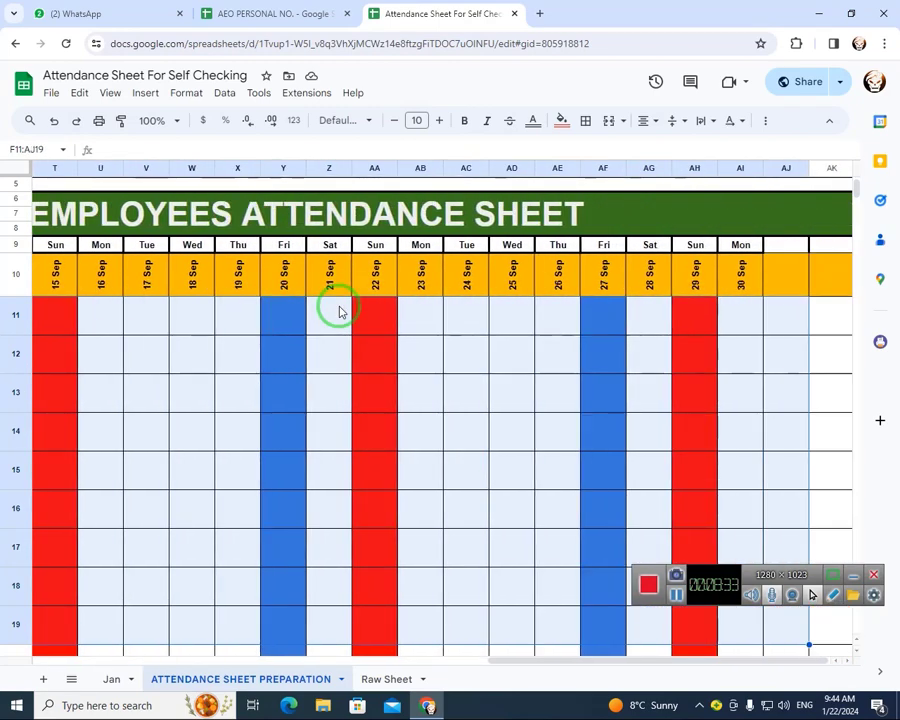
pyautogui.hotkey('shift', 'Right')
pyautogui.hotkey('shift', 'Left')
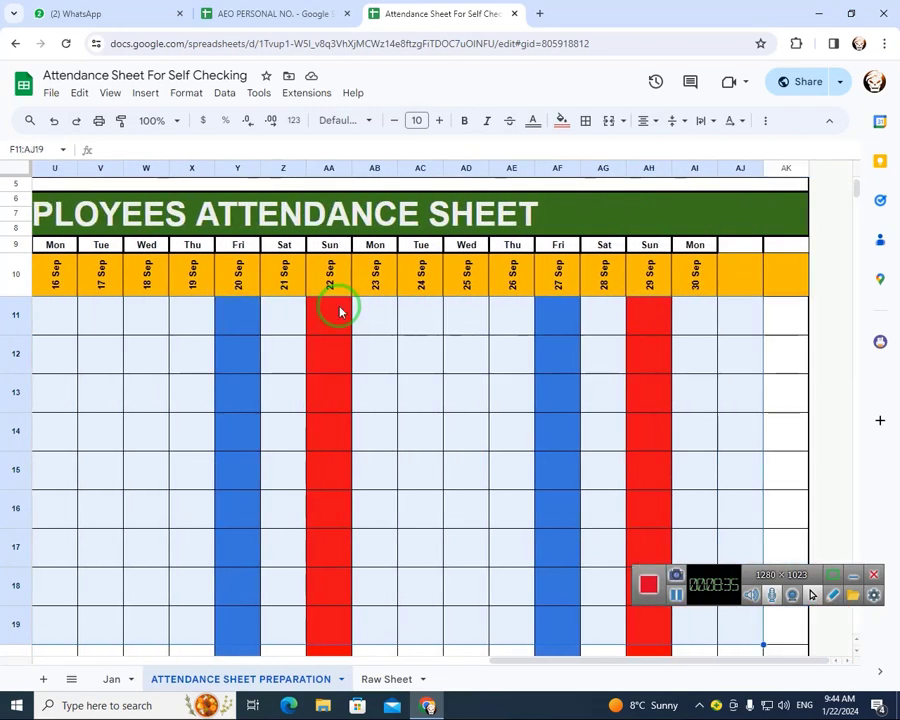
pyautogui.hotkey('shift', 'Down')
pyautogui.hotkey('shift', 'Down')
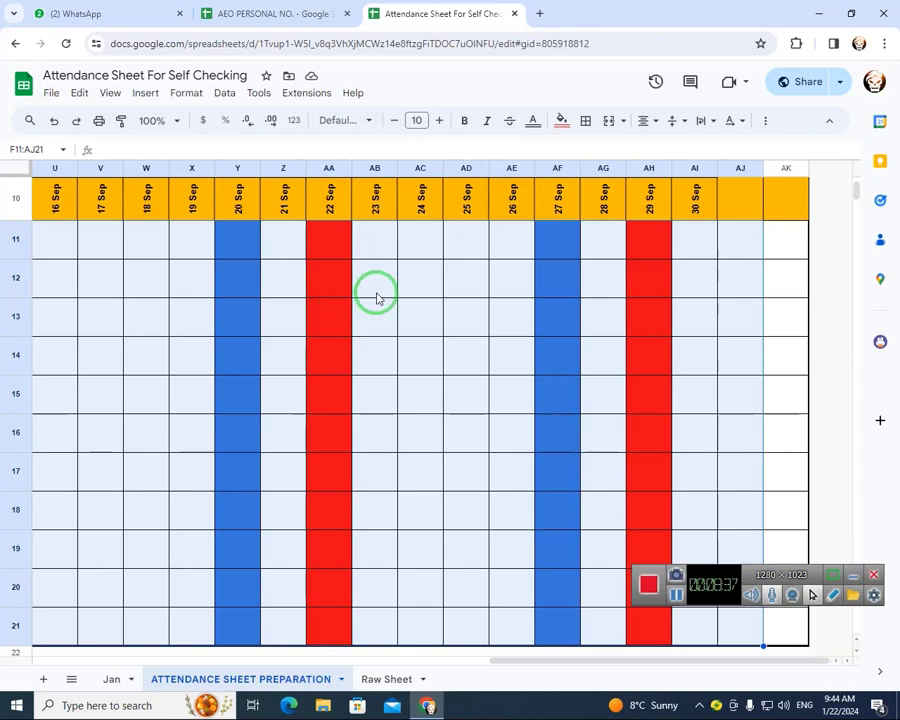
pyautogui.click(259, 93)
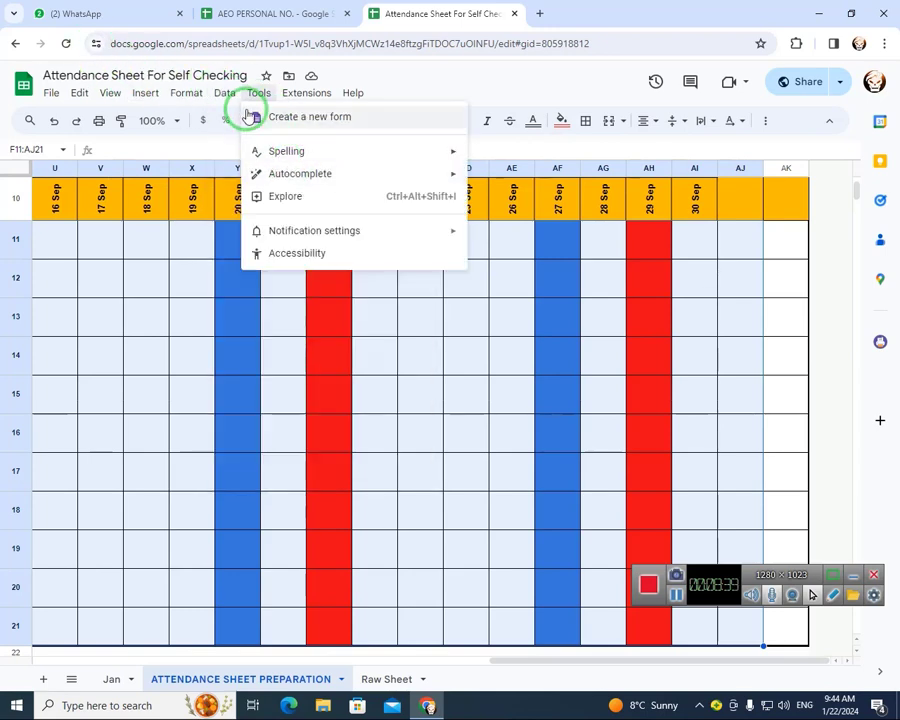
pyautogui.moveTo(226, 91)
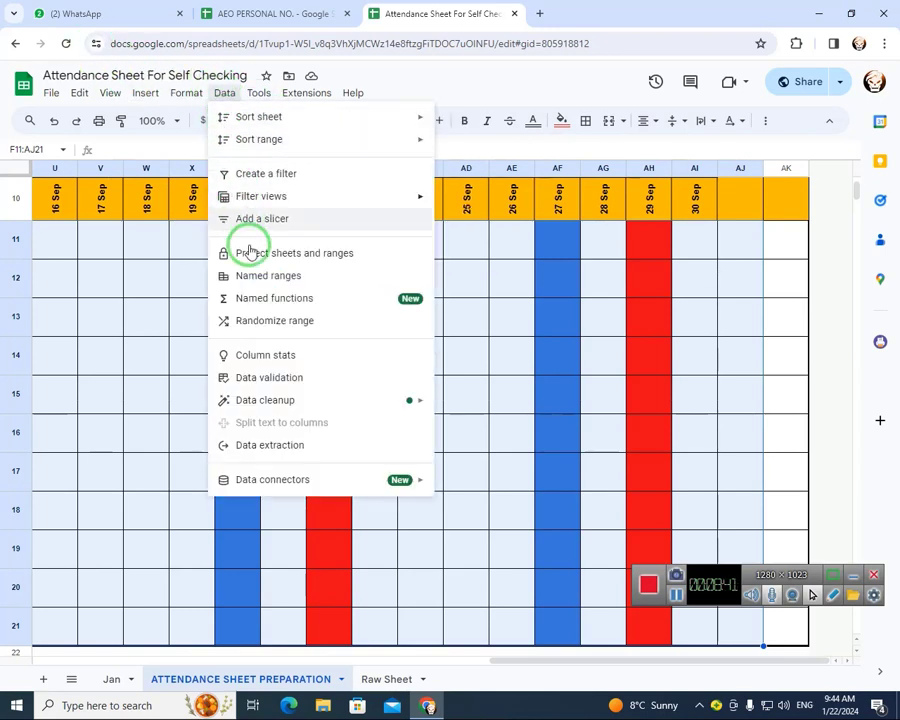
pyautogui.click(252, 377)
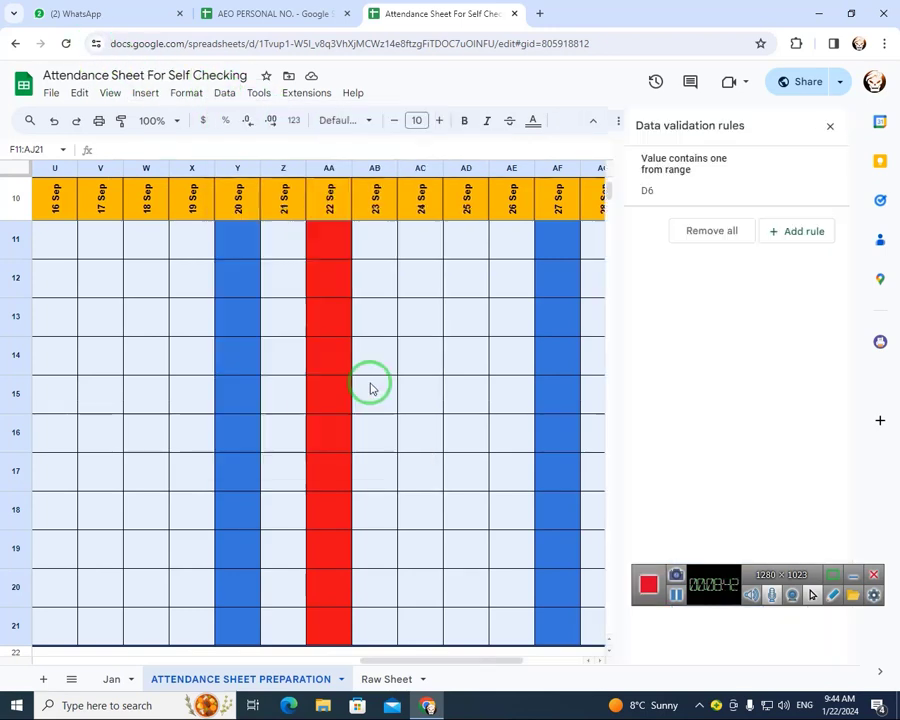
pyautogui.click(778, 231)
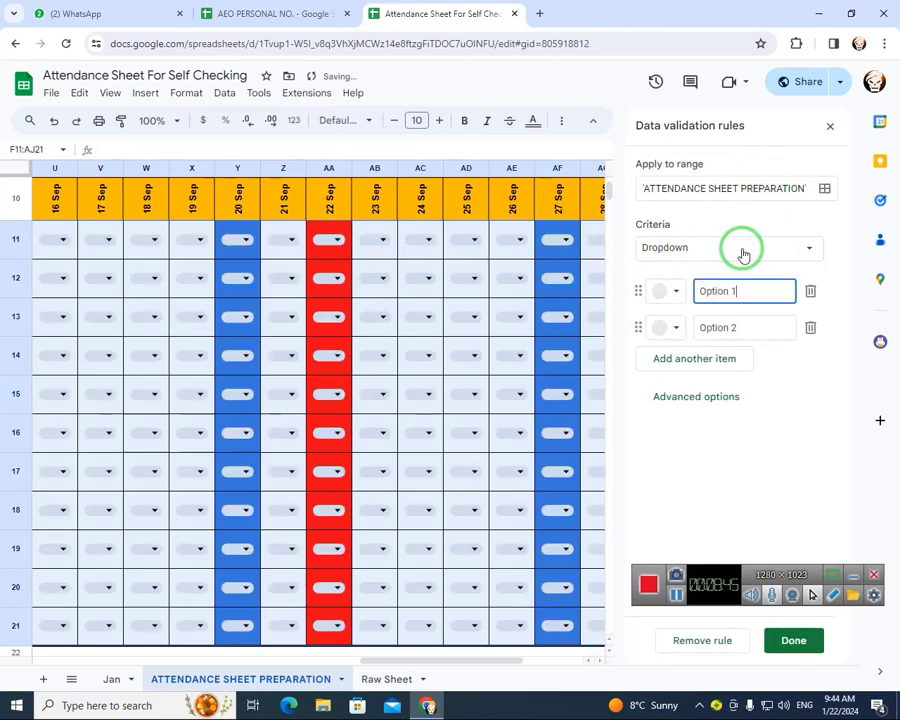
# Try switching the rule's criteria to Custom formula is, then close the rule without a formula and clear the dropdowns from F11:AJ21
pyautogui.click(805, 250)
pyautogui.scroll(-3, 719, 486)
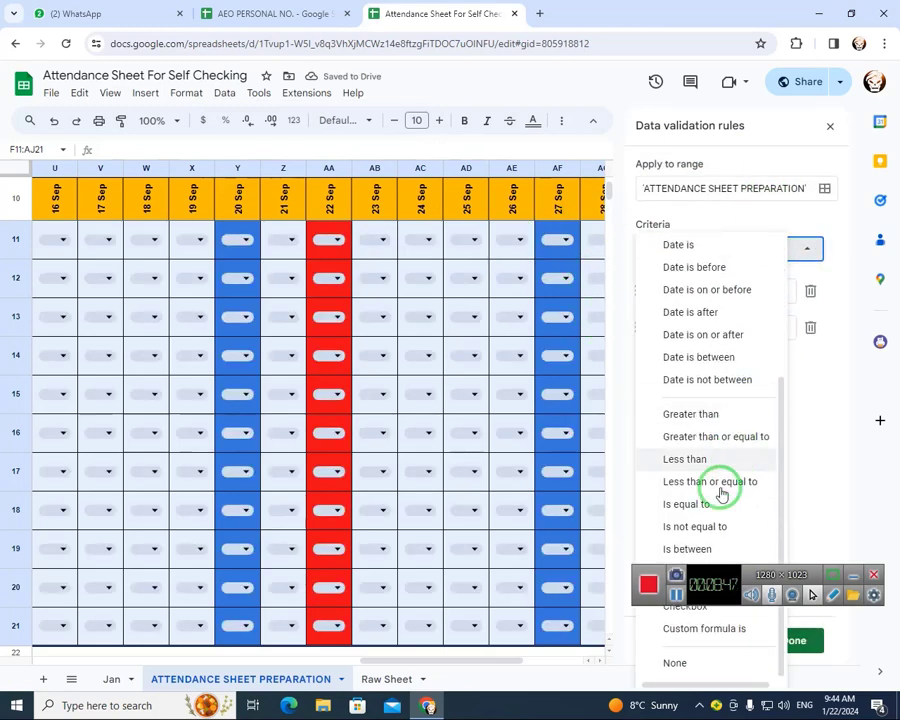
pyautogui.click(645, 570)
pyautogui.moveTo(645, 570); pyautogui.dragTo(719, 692)
pyautogui.click(709, 245)
pyautogui.scroll(-3, 724, 400)
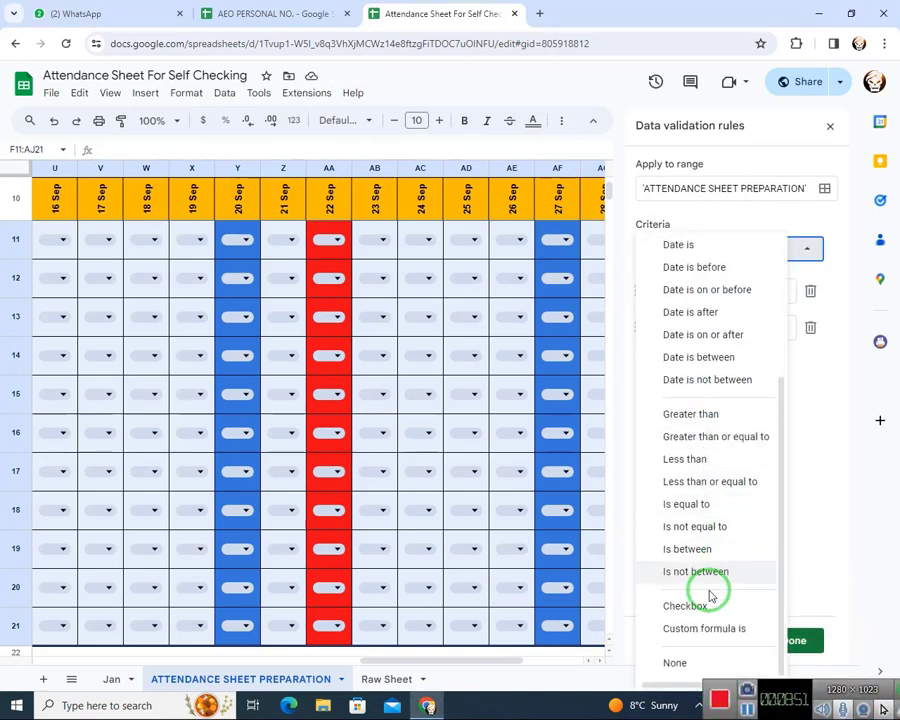
pyautogui.click(690, 632)
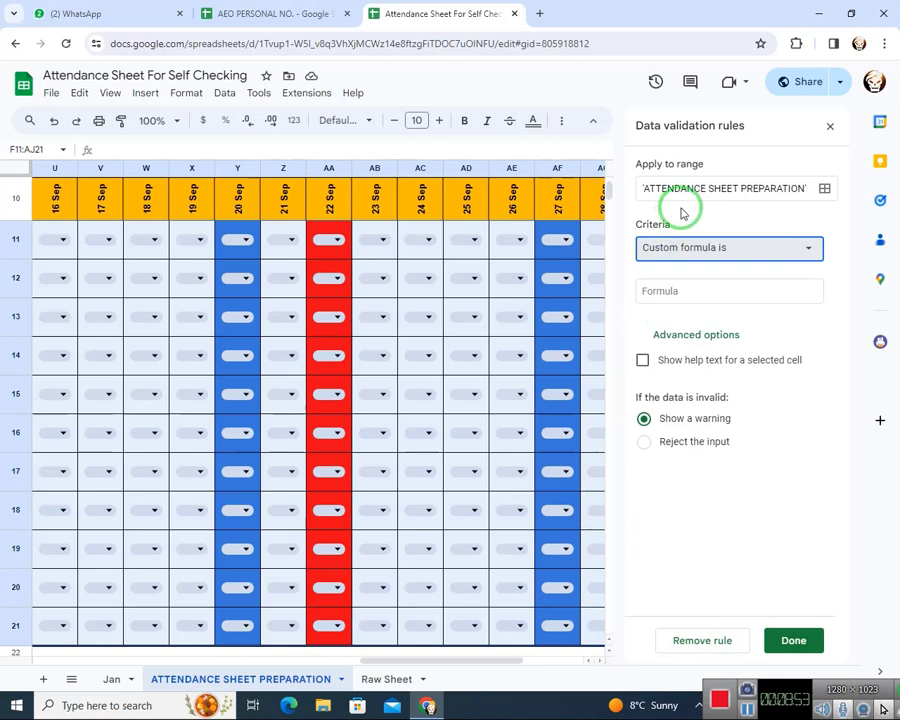
pyautogui.click(677, 290)
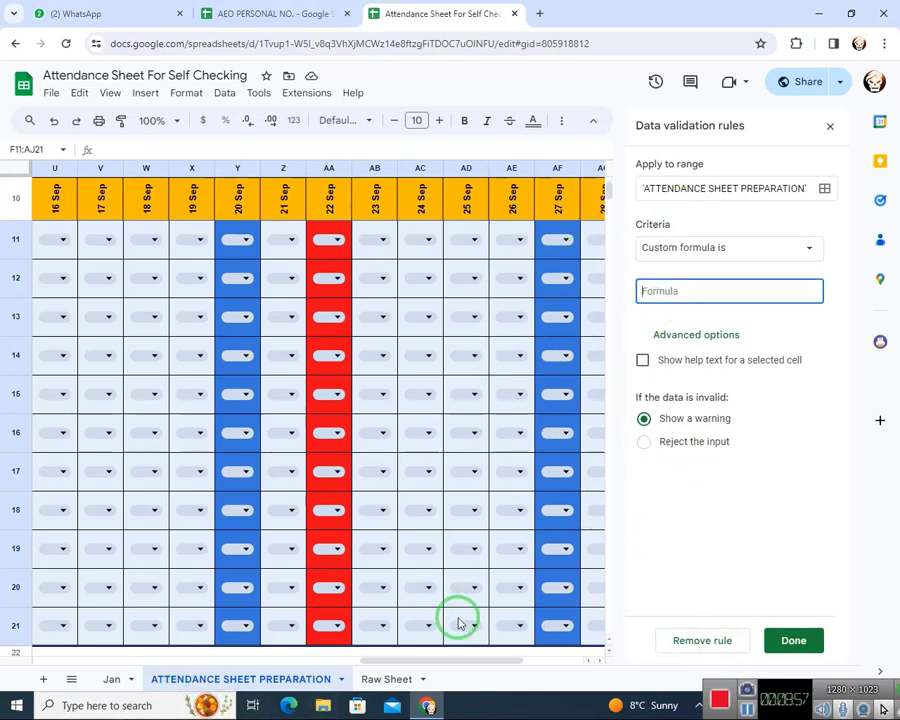
pyautogui.click(830, 126)
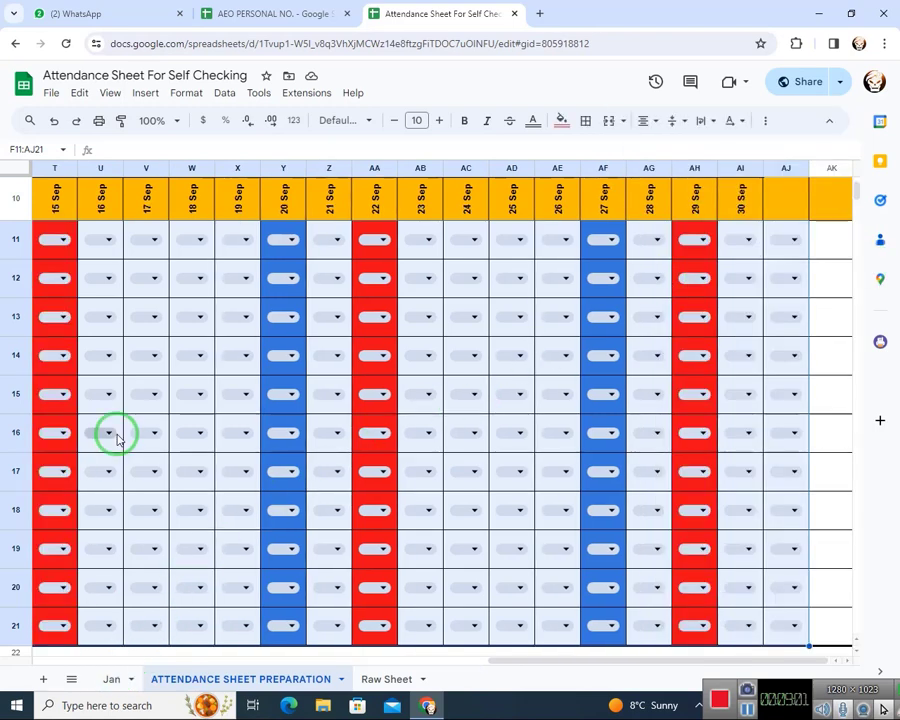
pyautogui.press('Delete')
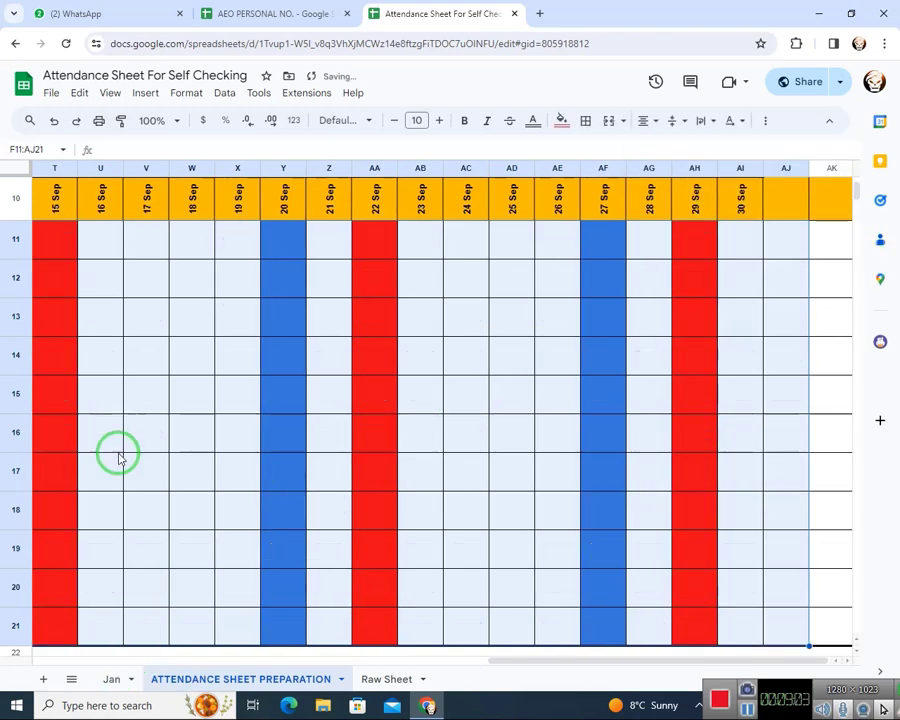
# Examine the data validation rules on the Jan sheet, opening the month dropdown rule for D6 and returning to the rule list
pyautogui.click(110, 678)
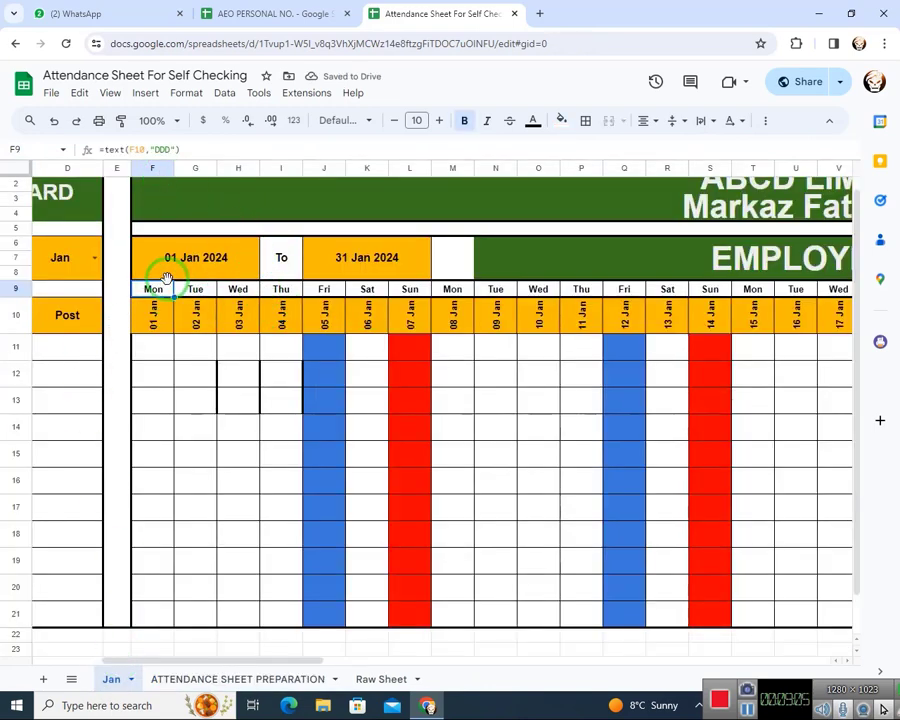
pyautogui.click(155, 316)
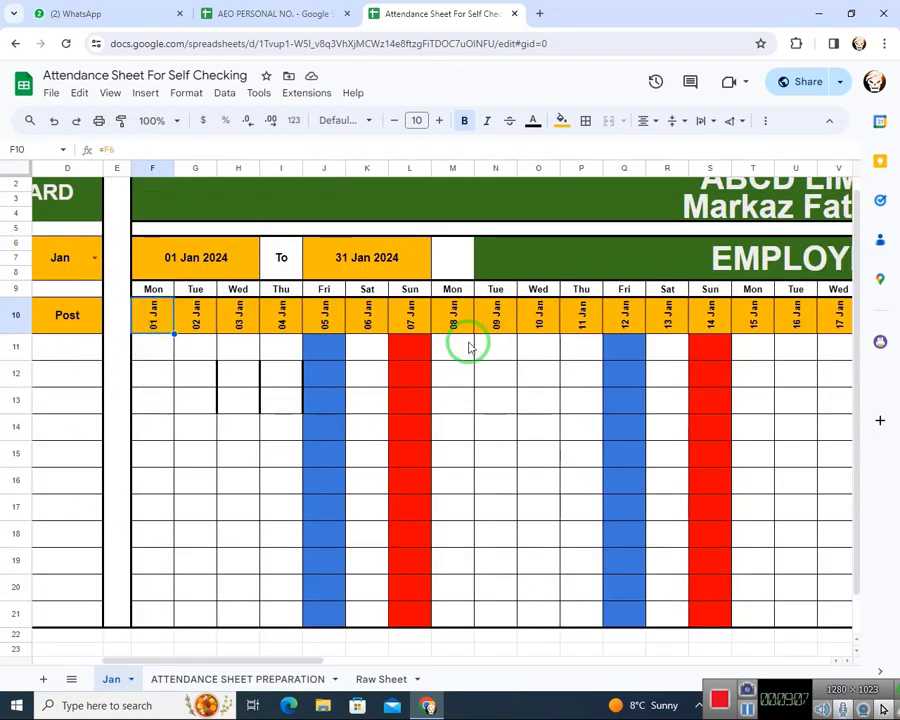
pyautogui.click(225, 93)
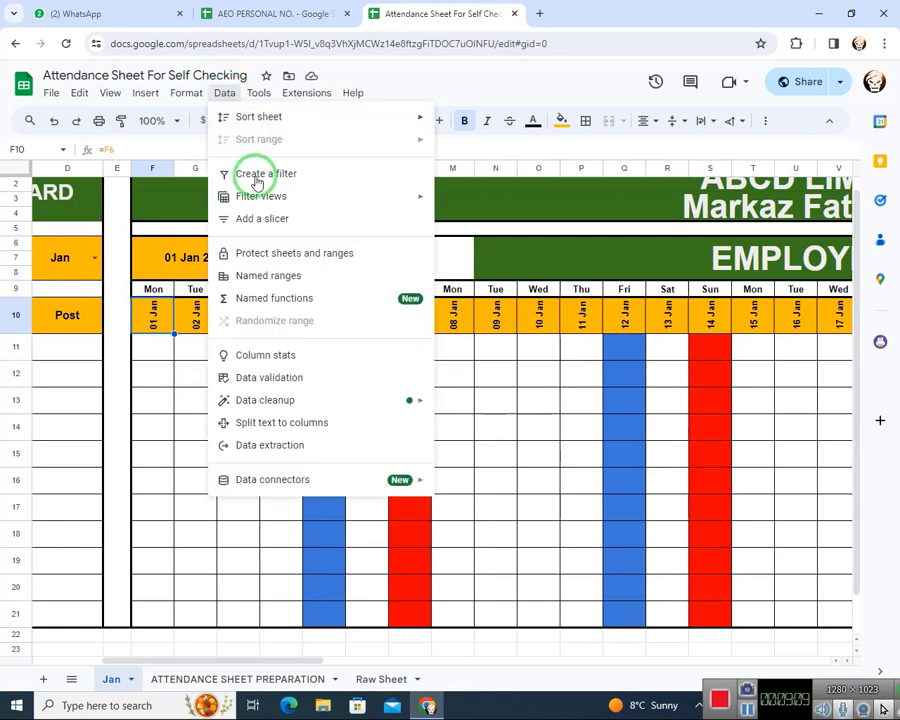
pyautogui.click(268, 377)
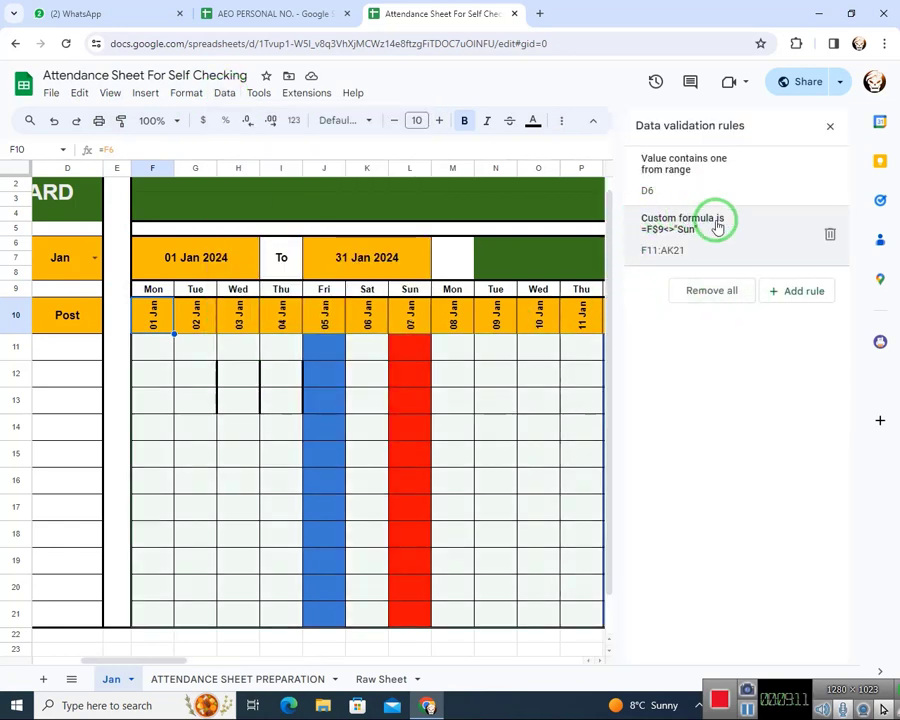
pyautogui.click(717, 176)
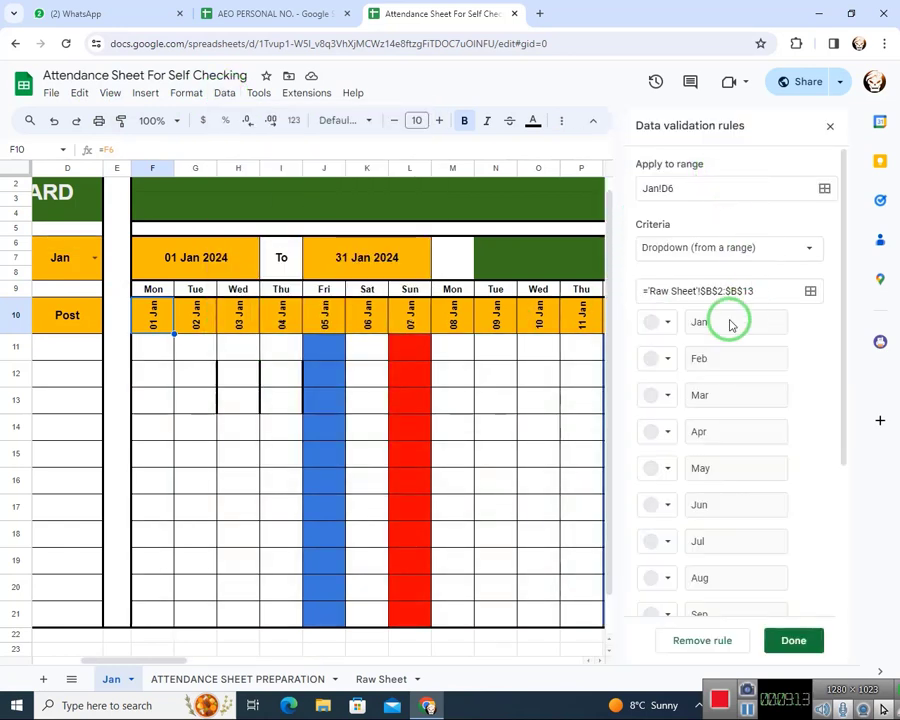
pyautogui.scroll(-5, 705, 511)
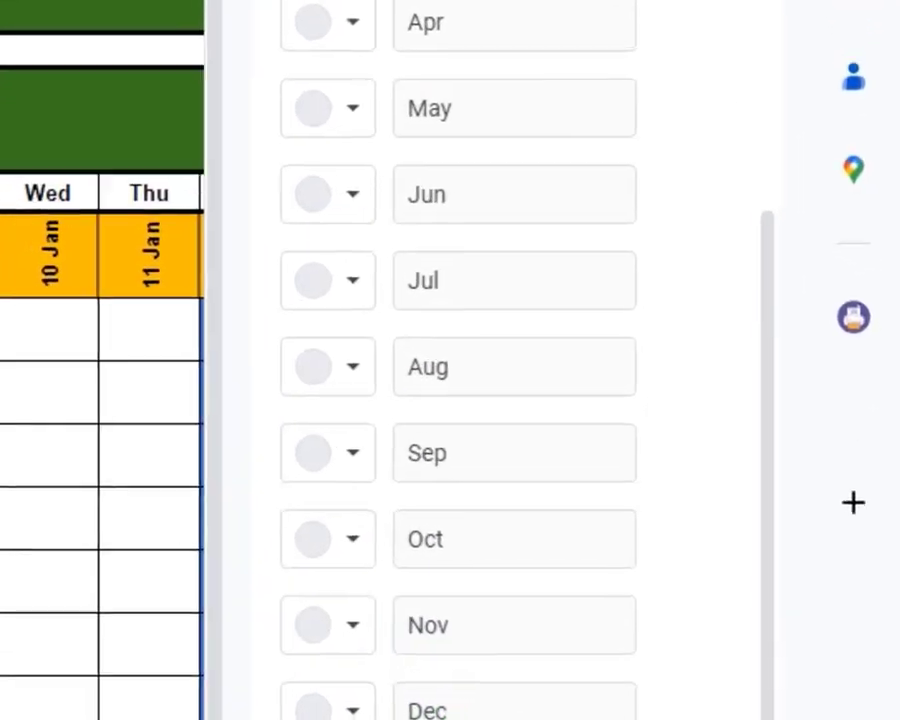
pyautogui.click(766, 719)
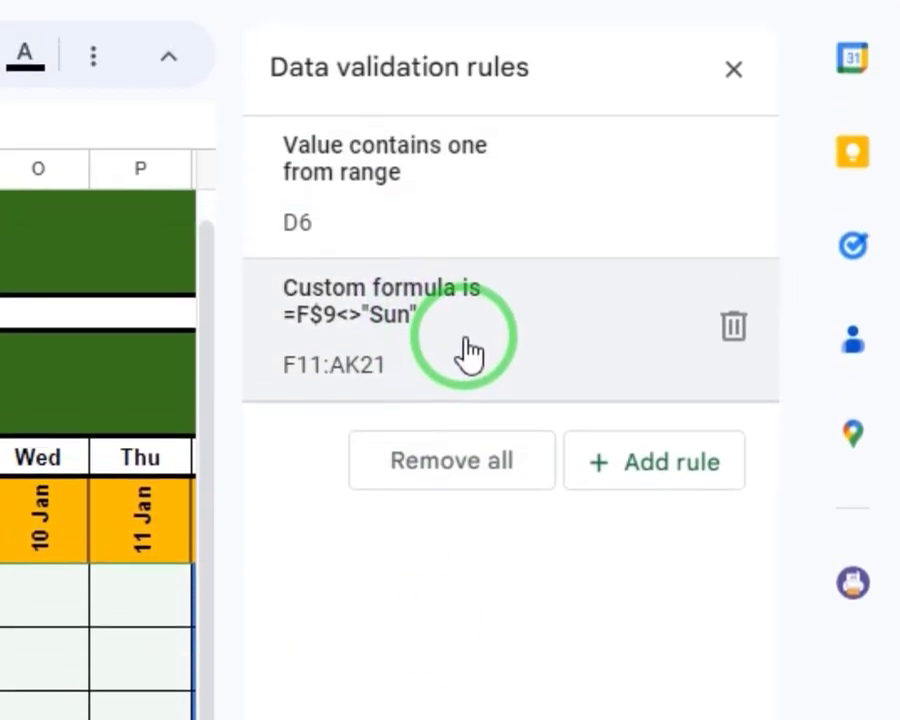
# Examine the custom formula validation rule for F11:AK21 on the Jan sheet, including its advanced options
pyautogui.click(470, 352)
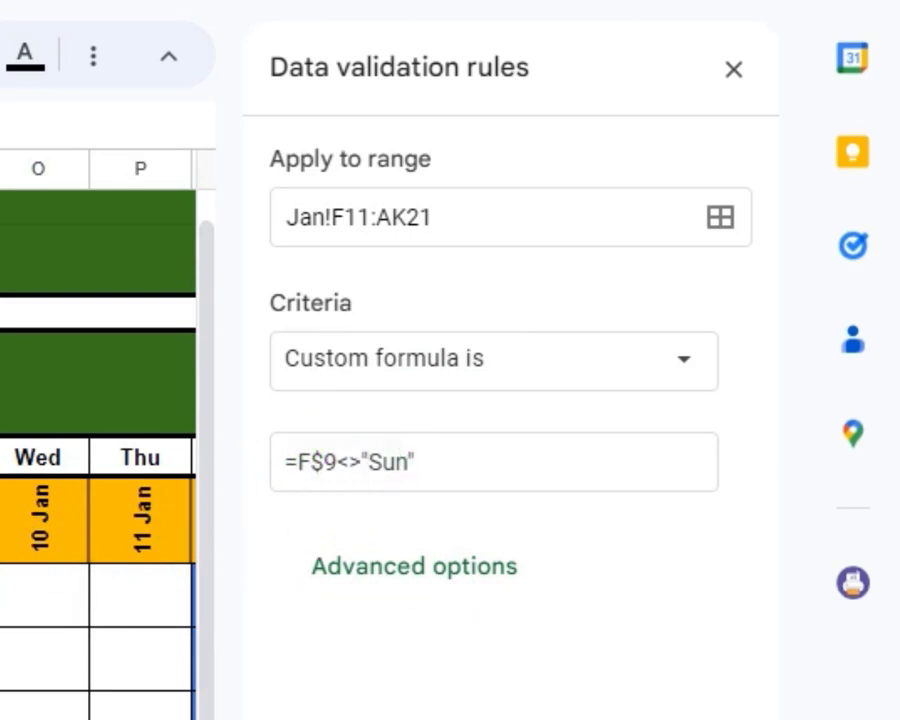
pyautogui.click(376, 572)
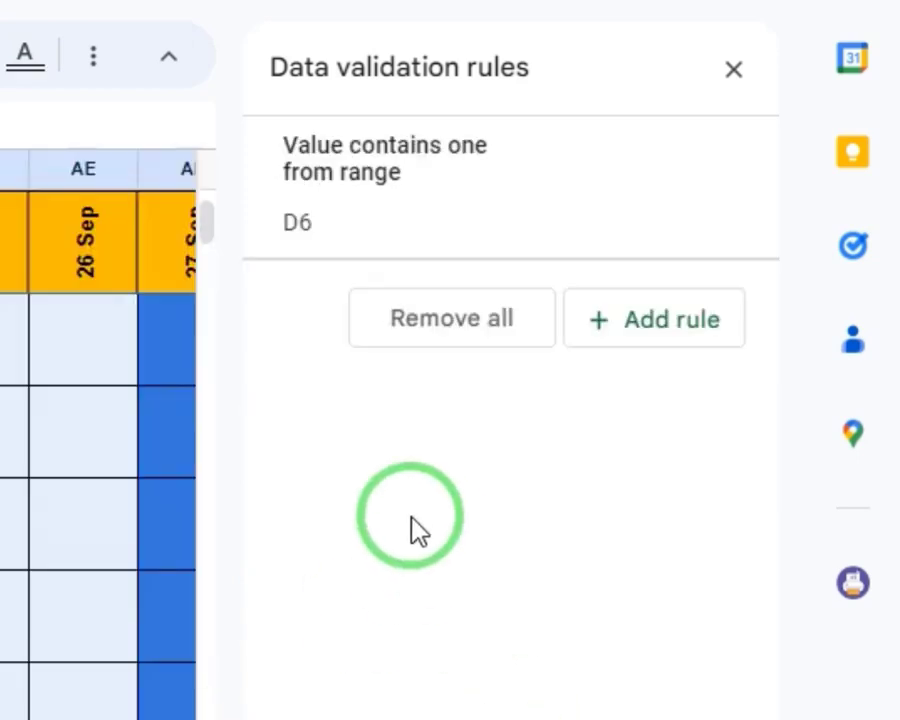
# Try adding a Custom formula is validation rule to F11:AJ21, then delete the dropdown list rule left on the attendance cells
pyautogui.click(655, 330)
pyautogui.click(440, 370)
pyautogui.scroll(-10, 437, 393)
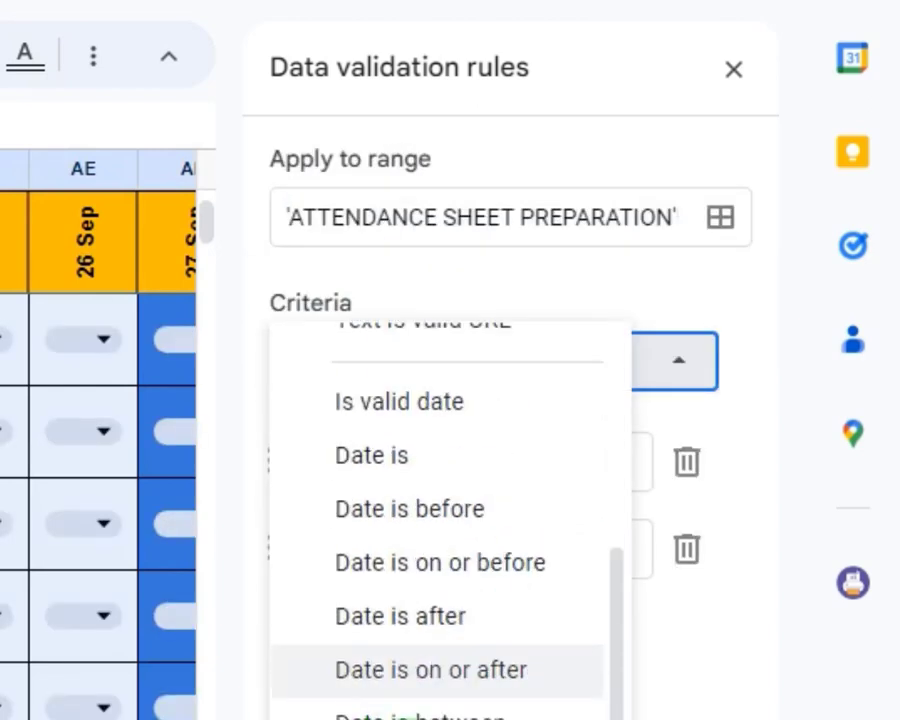
pyautogui.click(410, 560)
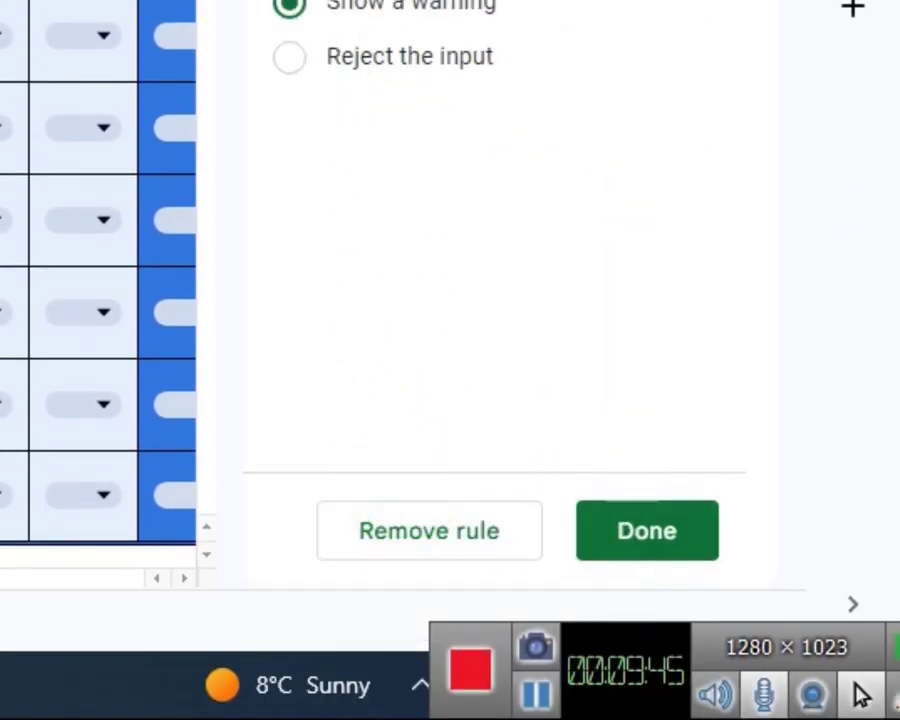
pyautogui.click(441, 257)
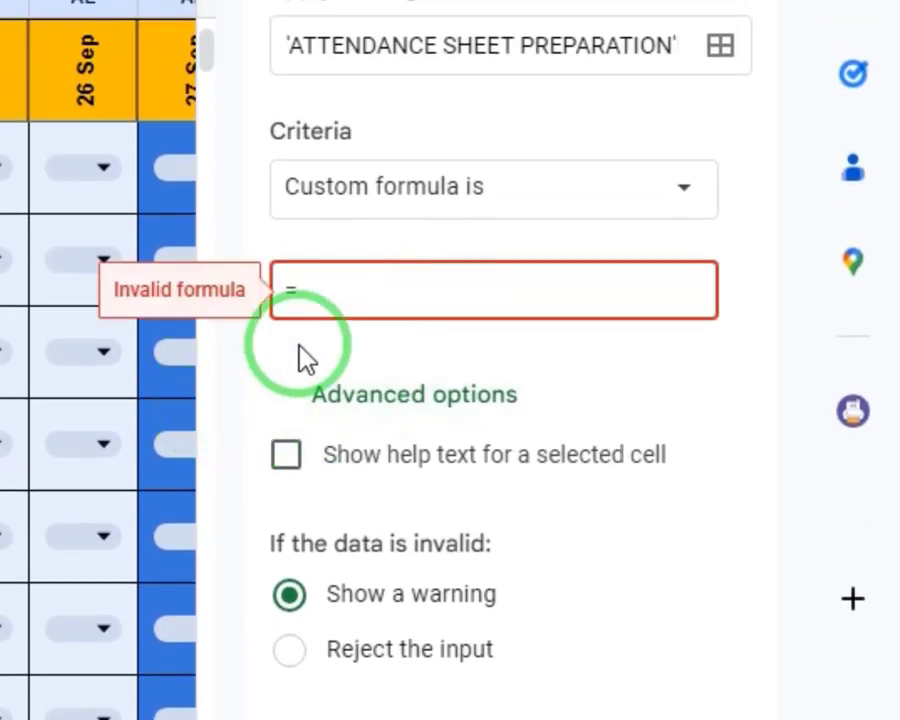
pyautogui.press('BackSpace')
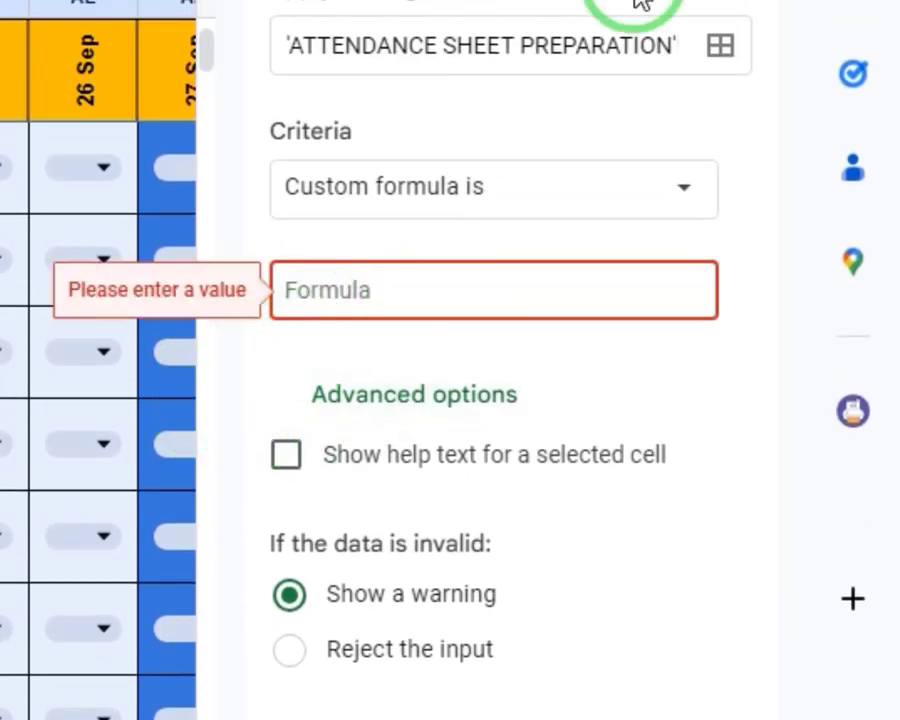
pyautogui.click(674, 32)
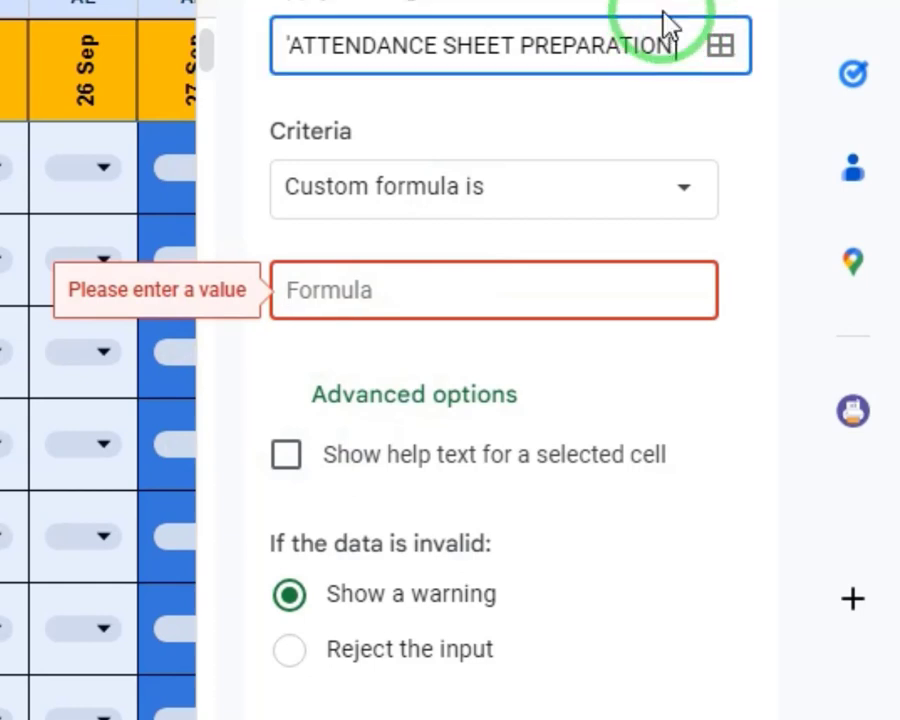
pyautogui.write("'!F11:AJ21")
pyautogui.press('BackSpace')
pyautogui.press('BackSpace')
pyautogui.press('BackSpace')
pyautogui.press('BackSpace')
pyautogui.press('BackSpace')
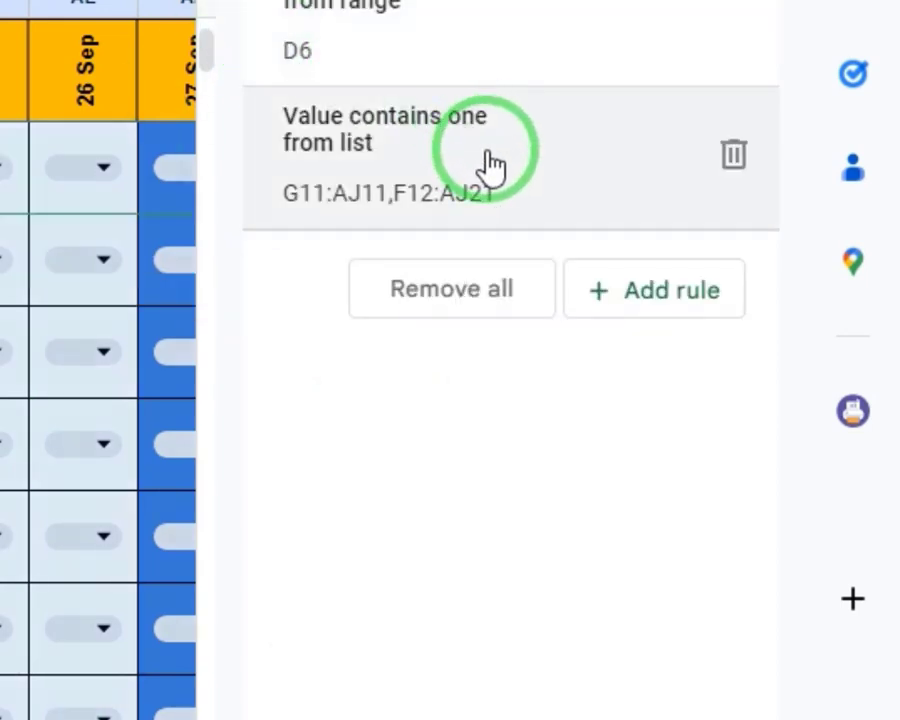
pyautogui.click(752, 163)
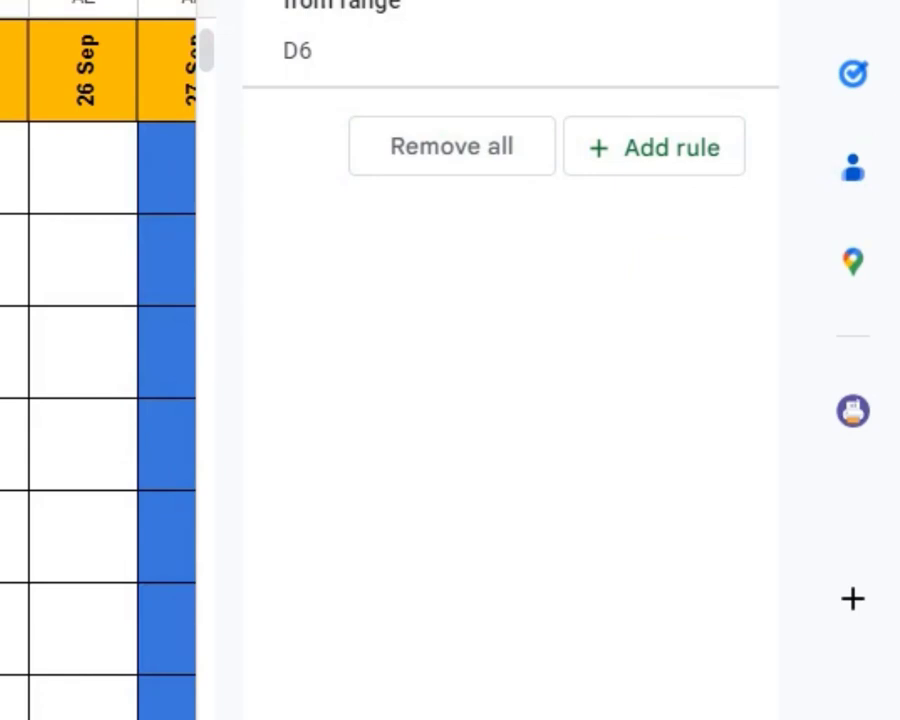
# Add a data validation rule to cell F11 with the criteria Custom formula is
pyautogui.hscroll(-10, 98, 400)
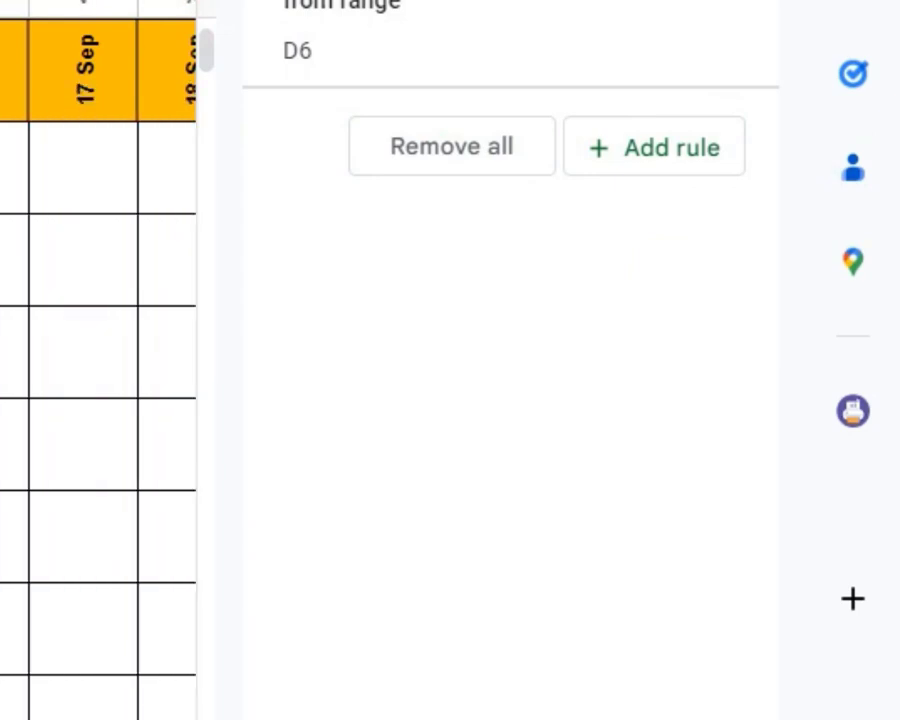
pyautogui.hscroll(-5, 98, 400)
pyautogui.scroll(3, 98, 400)
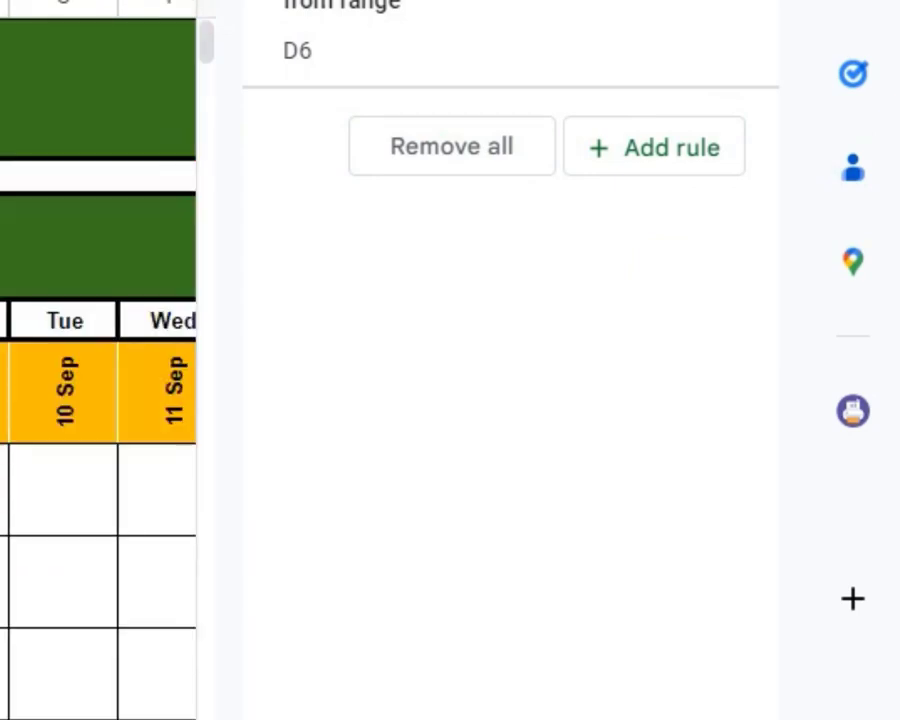
pyautogui.hscroll(-7, 98, 400)
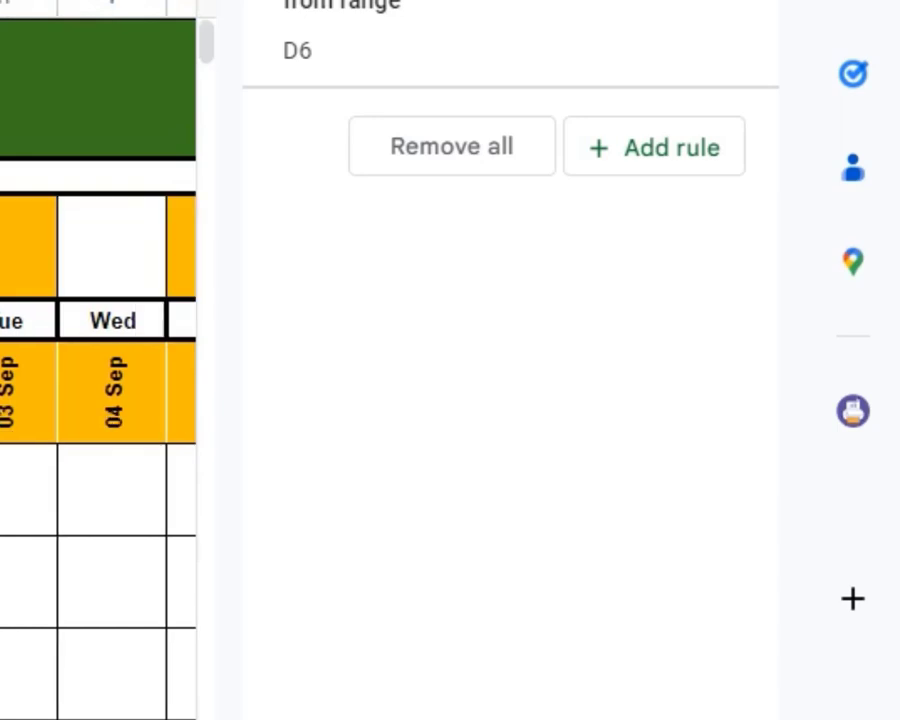
pyautogui.scroll(-3, 98, 400)
pyautogui.scroll(3, 98, 400)
pyautogui.click(98, 53)
pyautogui.press('Down')
pyautogui.press('Down')
pyautogui.press('Down')
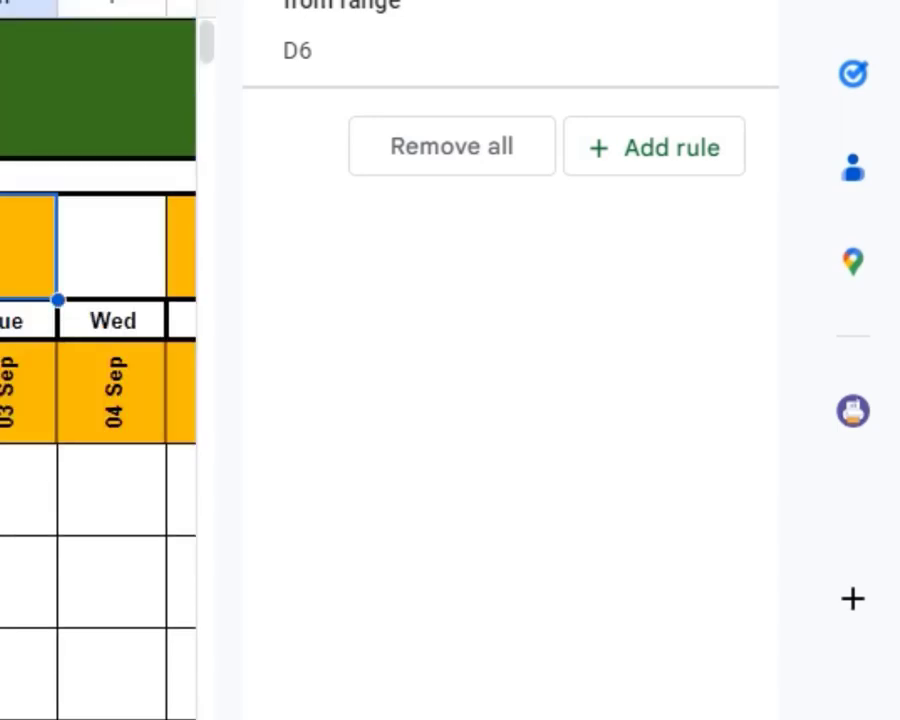
pyautogui.press('Left')
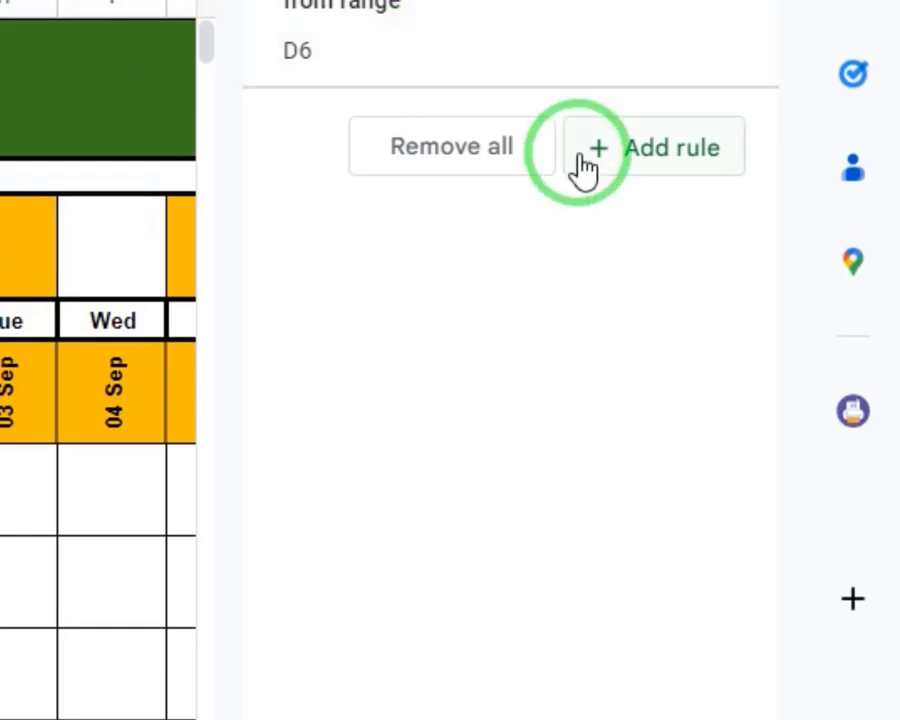
pyautogui.click(655, 160)
pyautogui.click(603, 200)
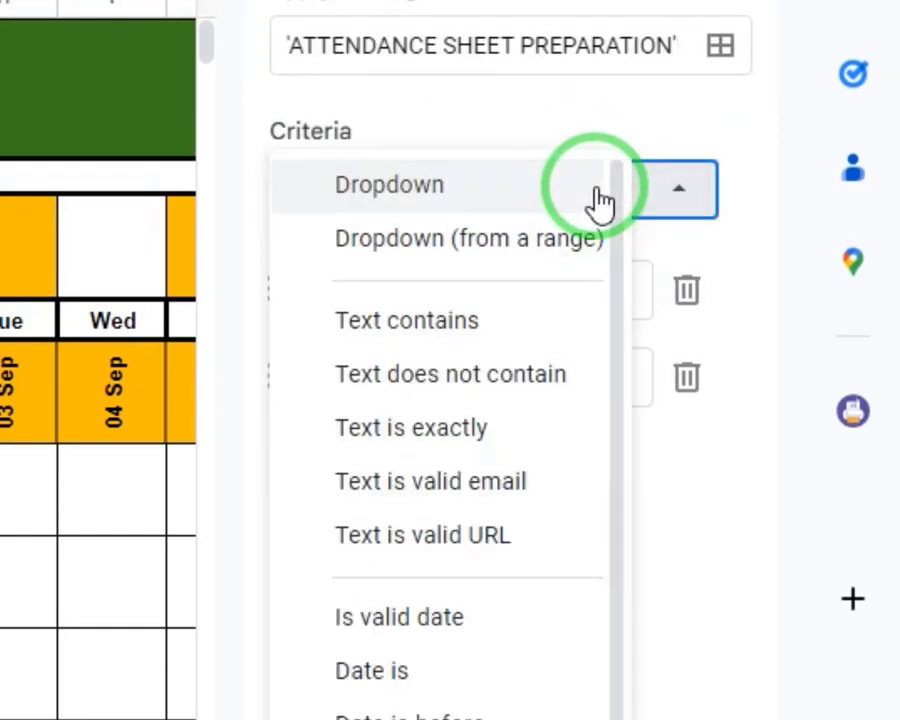
pyautogui.scroll(-5, 580, 518)
pyautogui.click(460, 716)
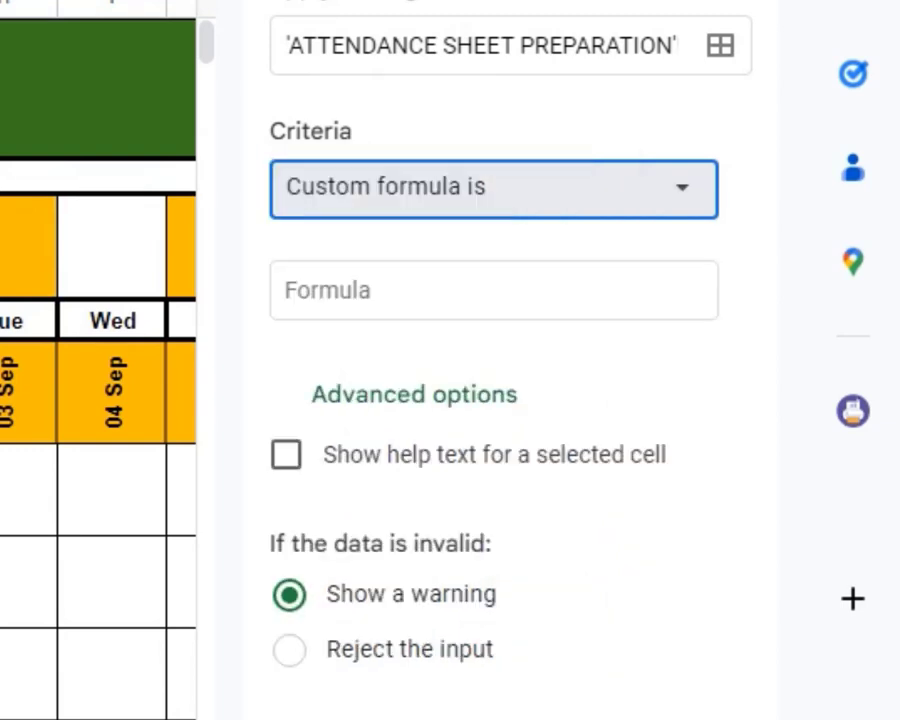
# Set the F11 validation rule's formula to =F$9<>"Sun"
pyautogui.click(453, 268)
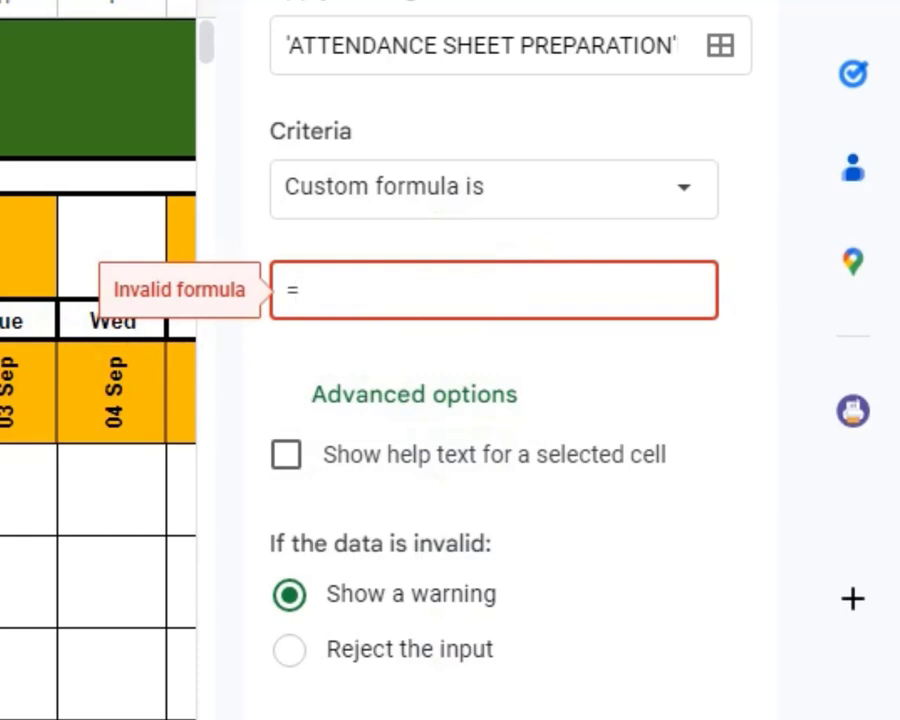
pyautogui.click(367, 302)
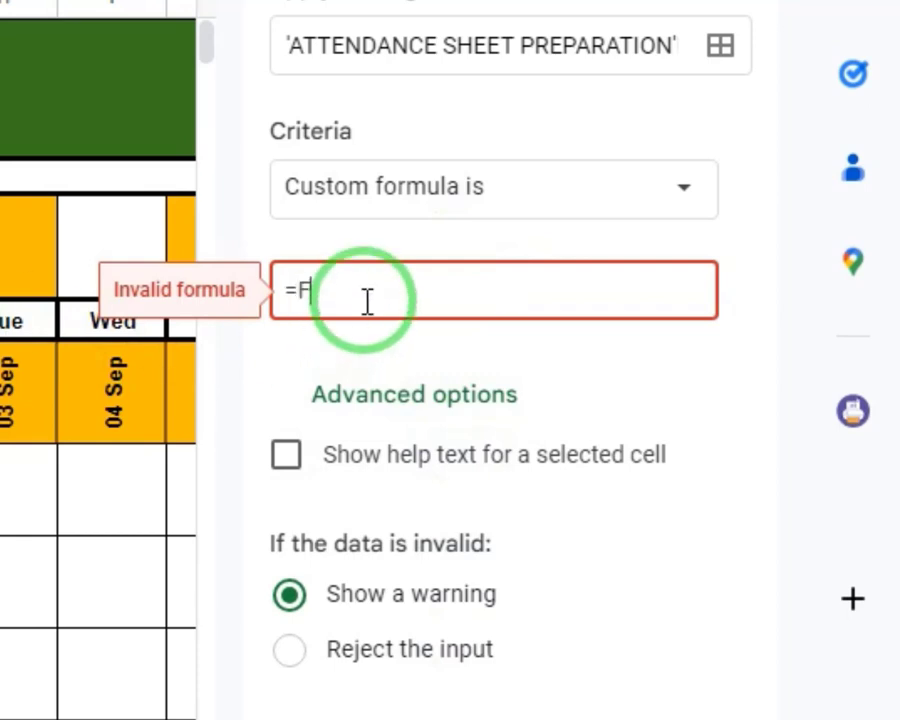
pyautogui.write('F9')
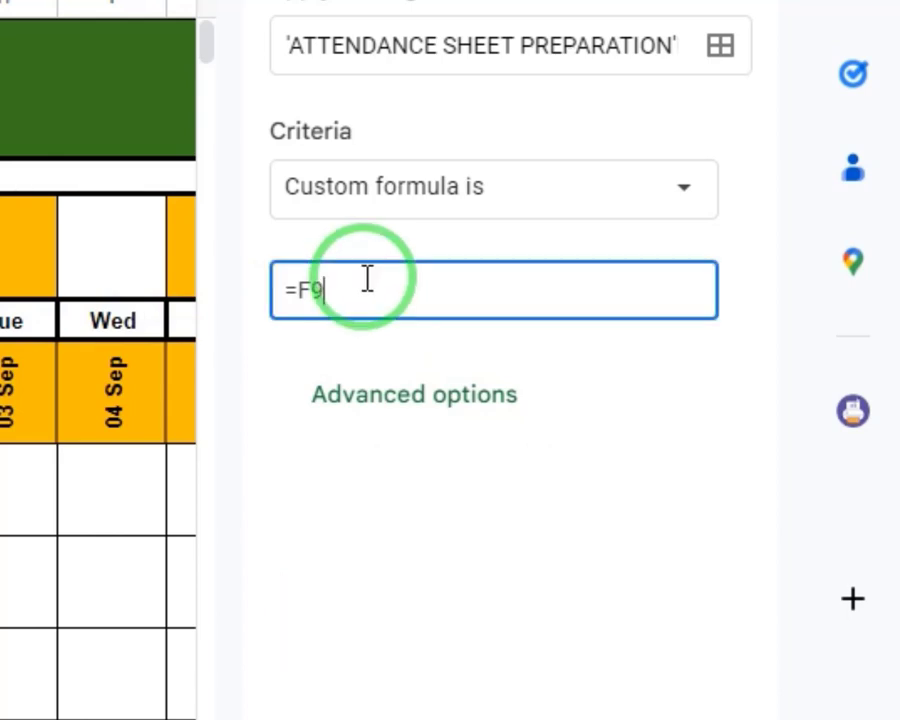
pyautogui.moveTo(328, 287); pyautogui.dragTo(300, 287)
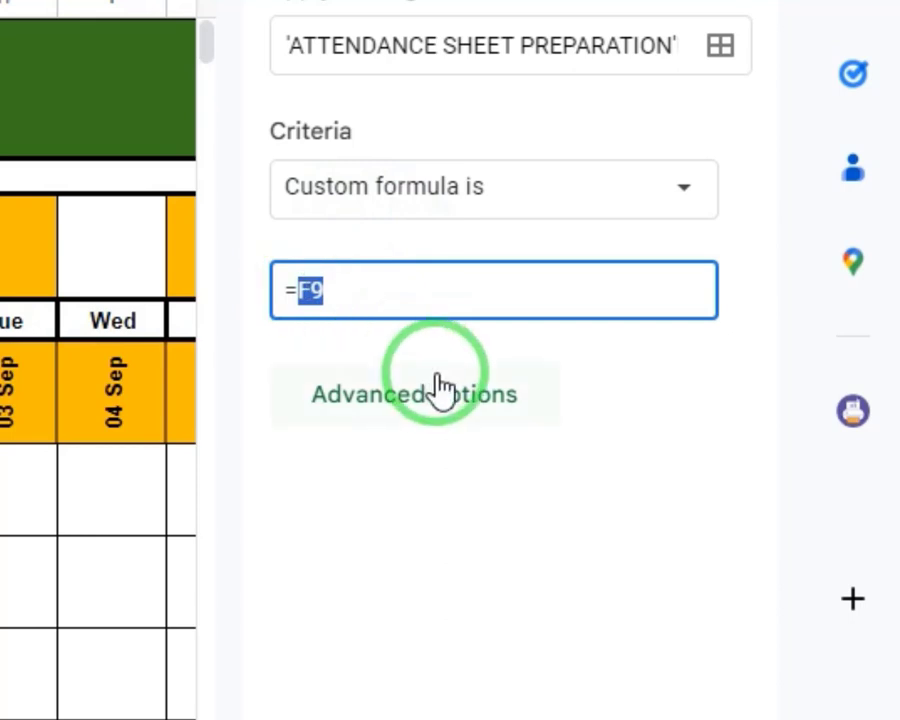
pyautogui.write('=F$9<>"Sun"')
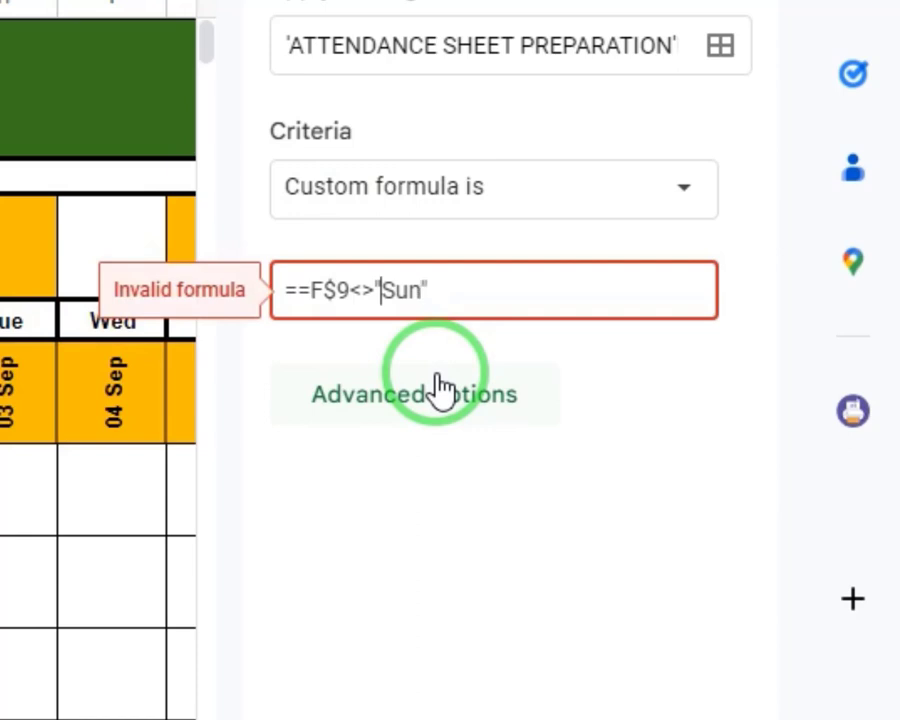
pyautogui.press('BackSpace')
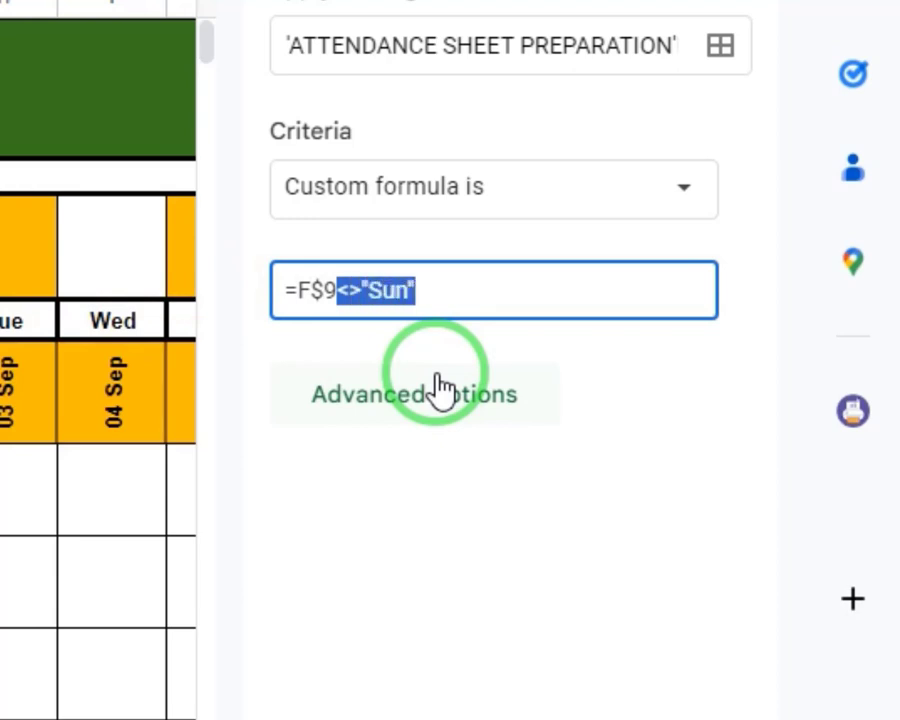
# Set the F11 validation rule to reject invalid input and save it
pyautogui.click(474, 400)
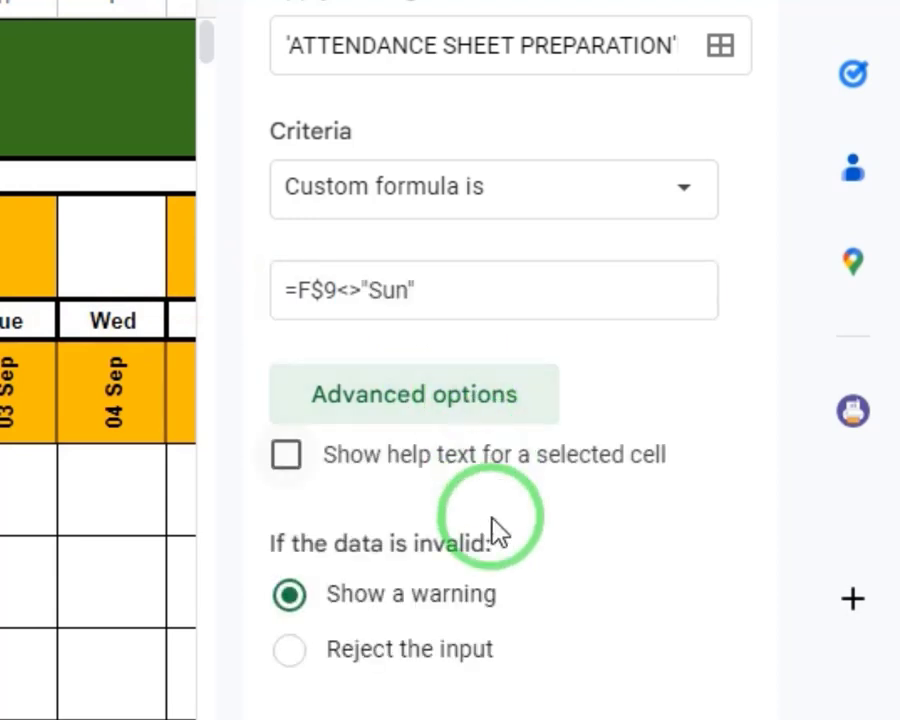
pyautogui.click(366, 655)
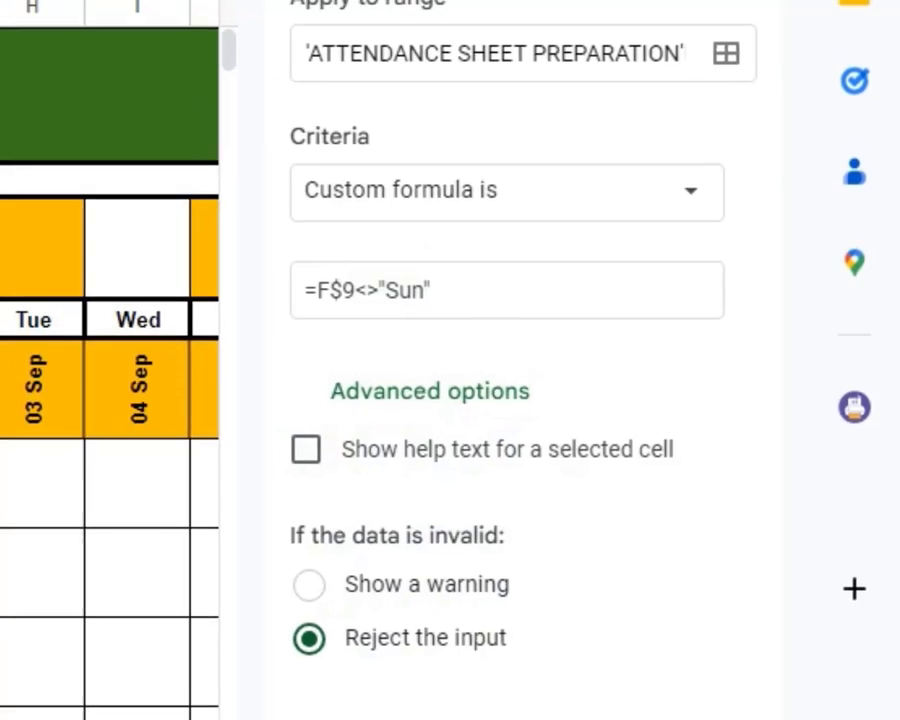
pyautogui.click(726, 715)
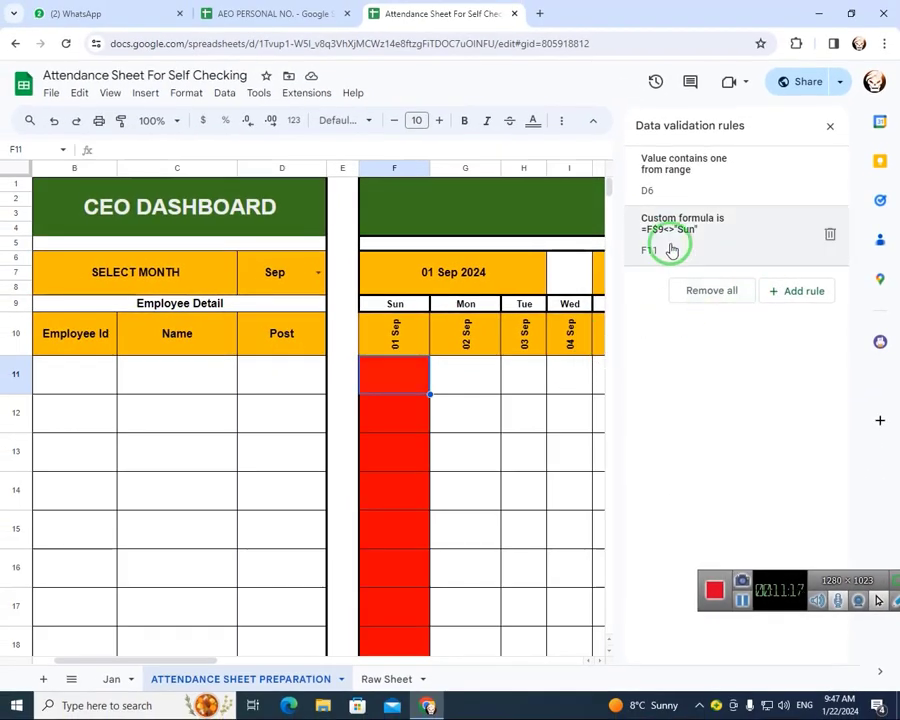
pyautogui.click(396, 402)
pyautogui.click(401, 383)
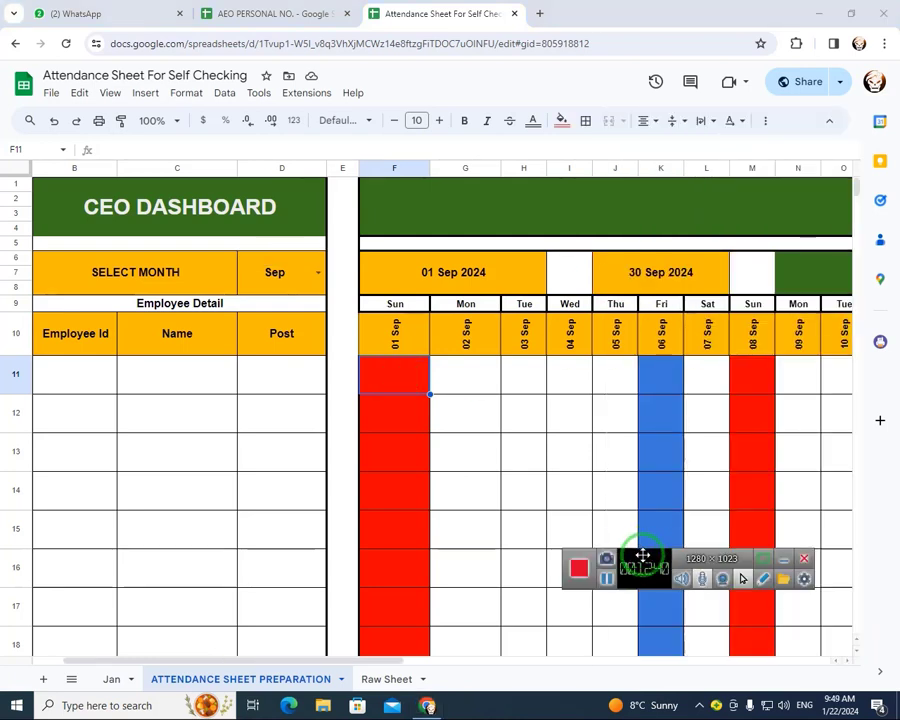
pyautogui.moveTo(642, 556); pyautogui.dragTo(720, 686)
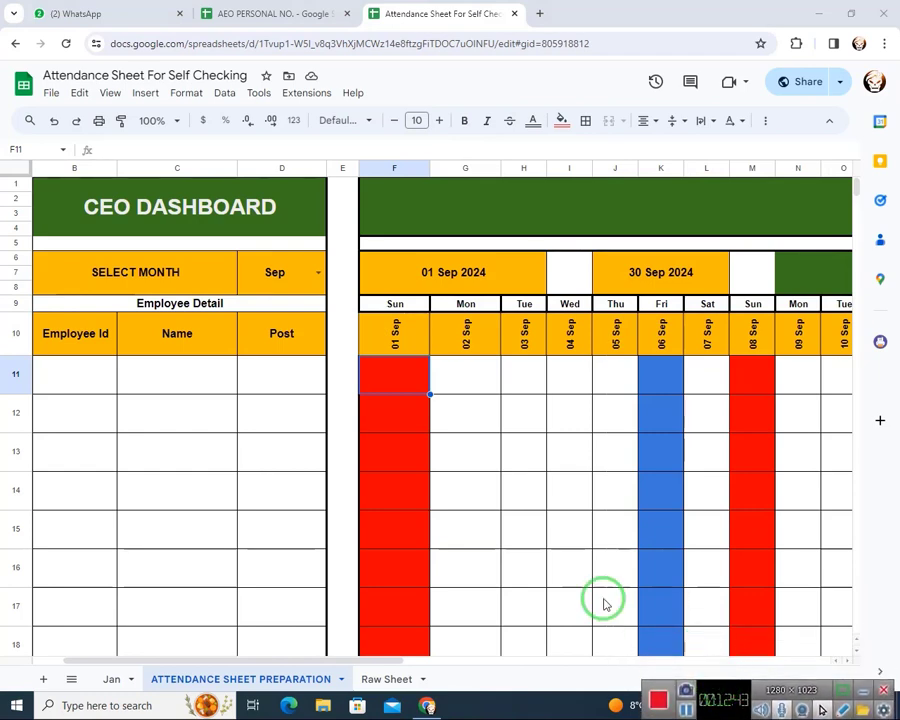
# Open the Sunday conditional format rule with formula =F$9="sun" and shorten its range to F11:AK
pyautogui.click(192, 98)
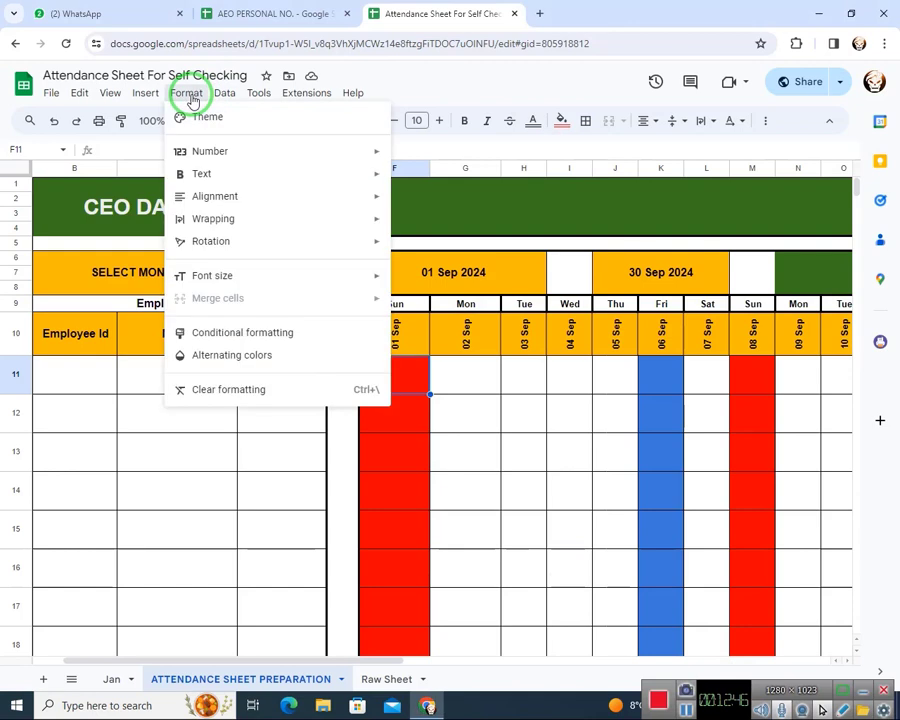
pyautogui.click(242, 336)
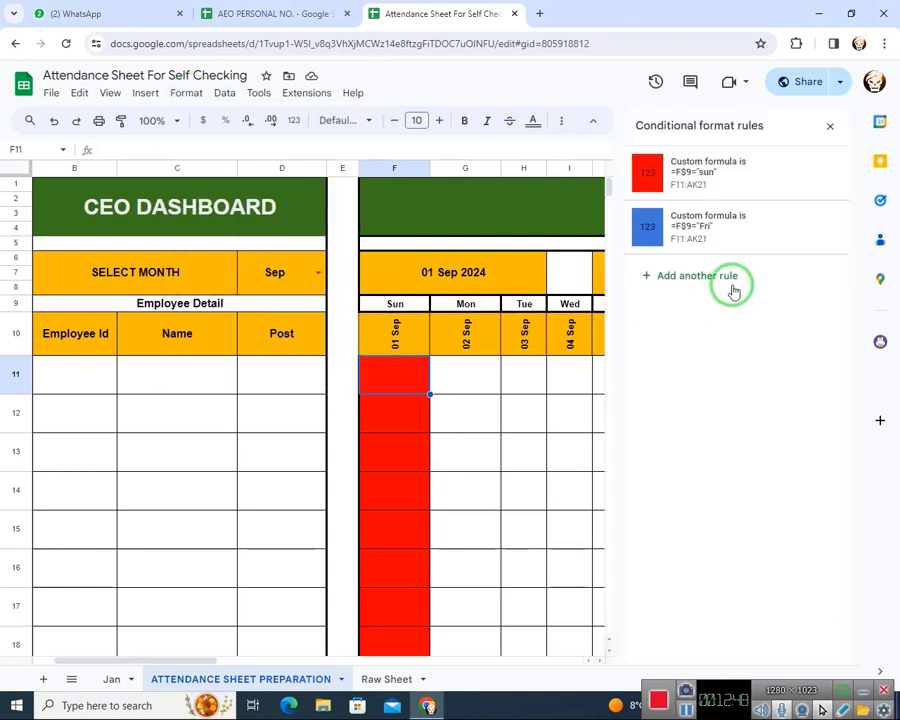
pyautogui.click(702, 183)
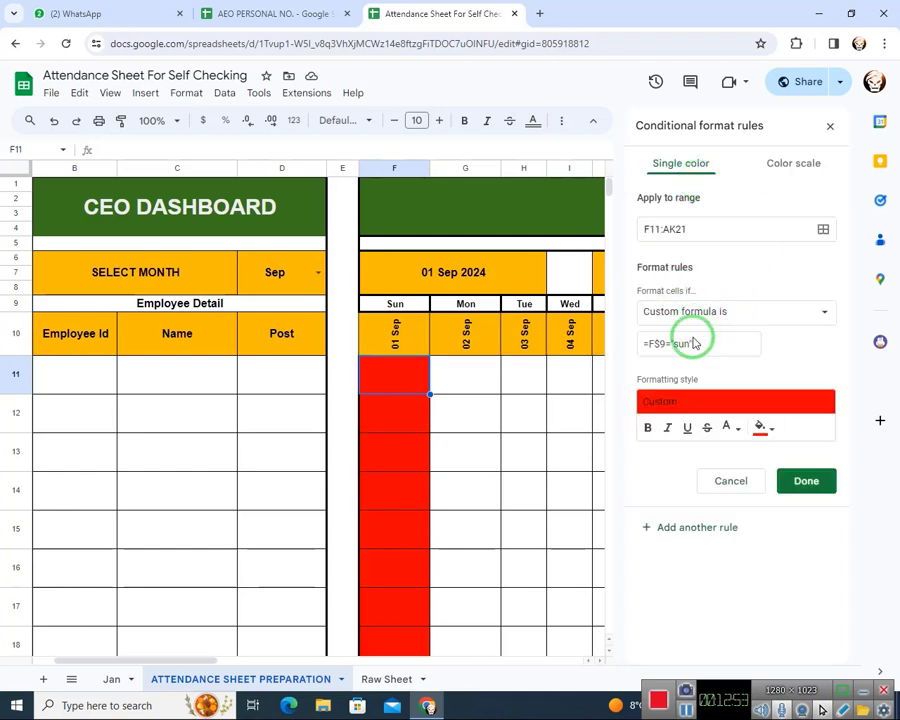
pyautogui.click(760, 318)
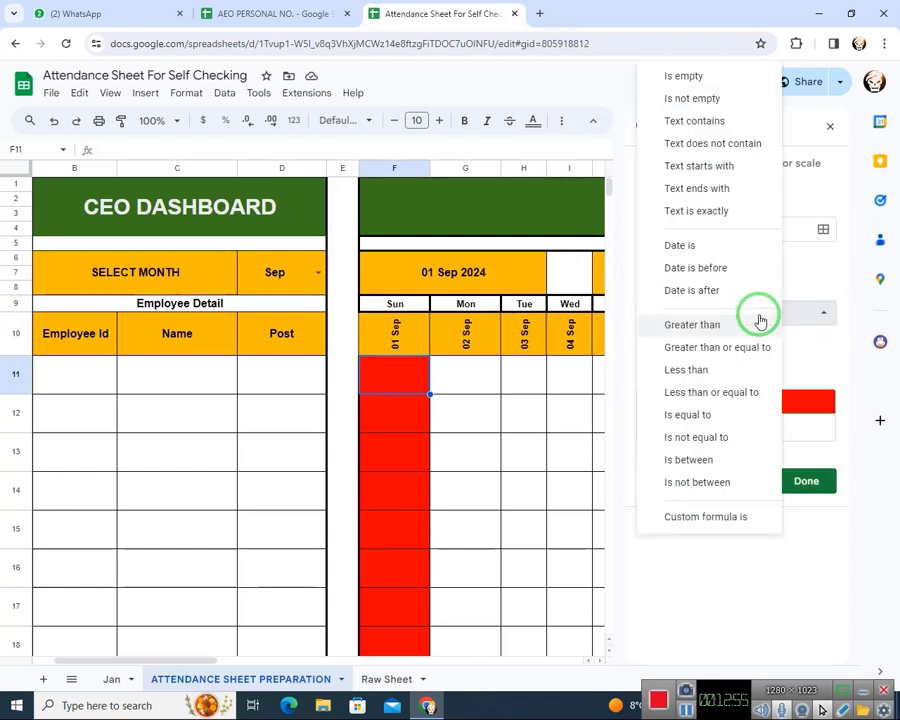
pyautogui.click(838, 320)
pyautogui.click(715, 231)
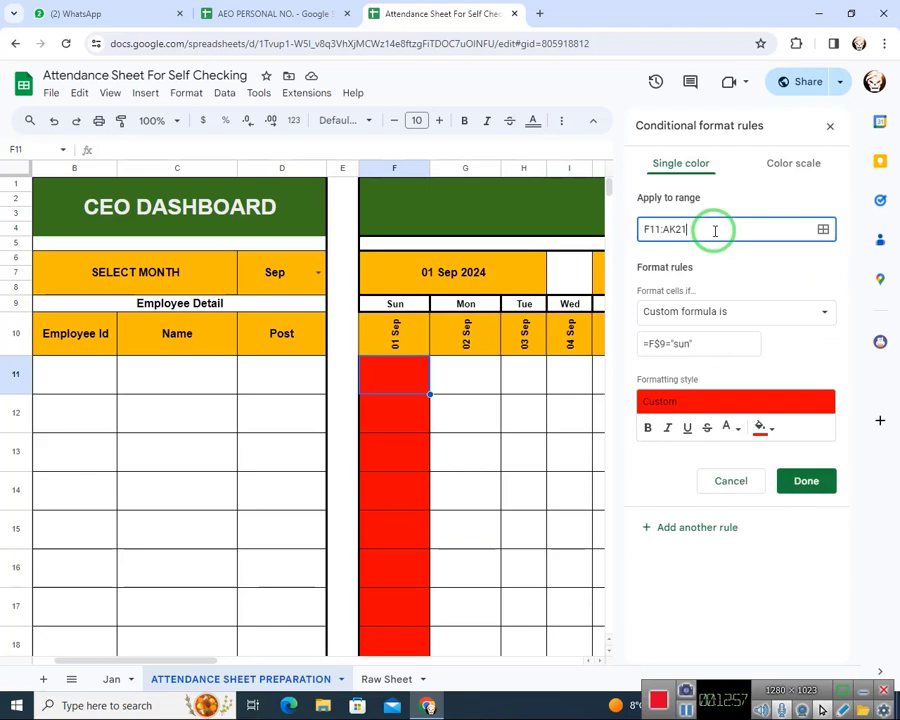
pyautogui.press('BackSpace')
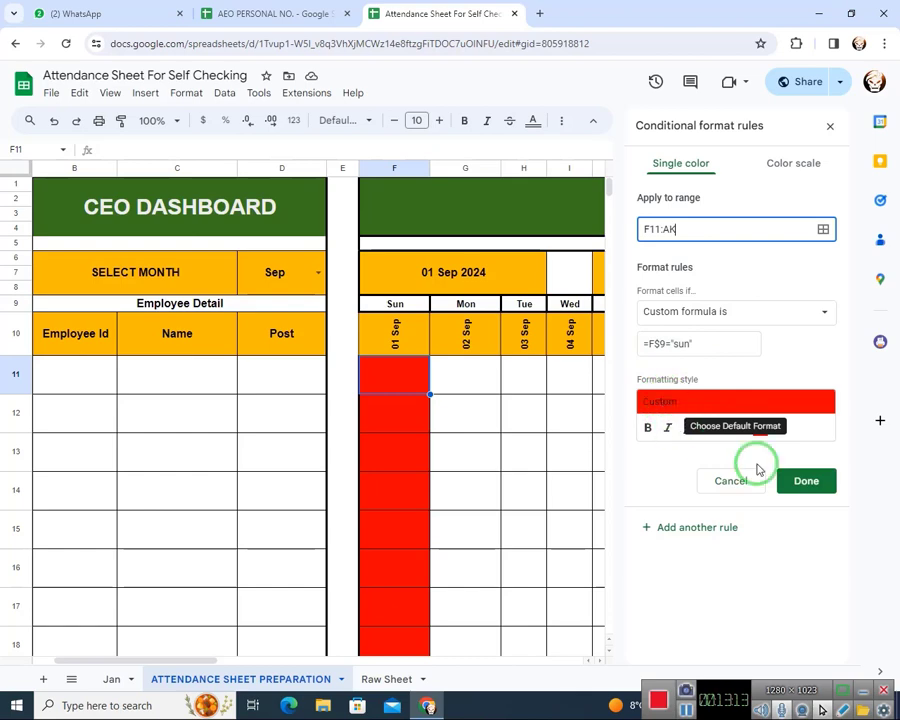
# Try a yellow and a light yellow fill for the Sunday conditional format rule
pyautogui.click(764, 432)
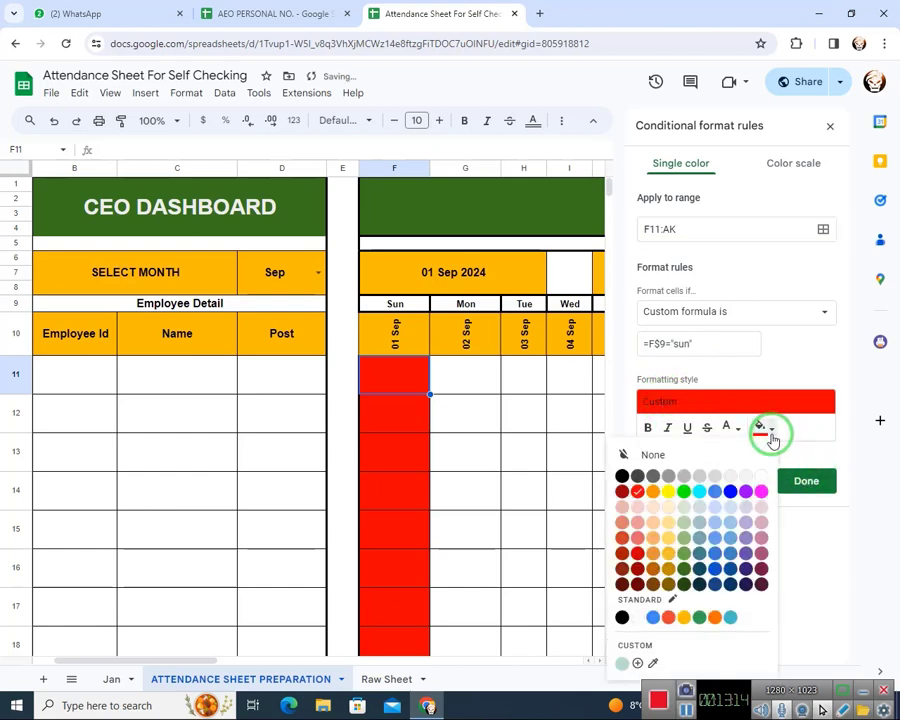
pyautogui.click(667, 491)
pyautogui.click(765, 433)
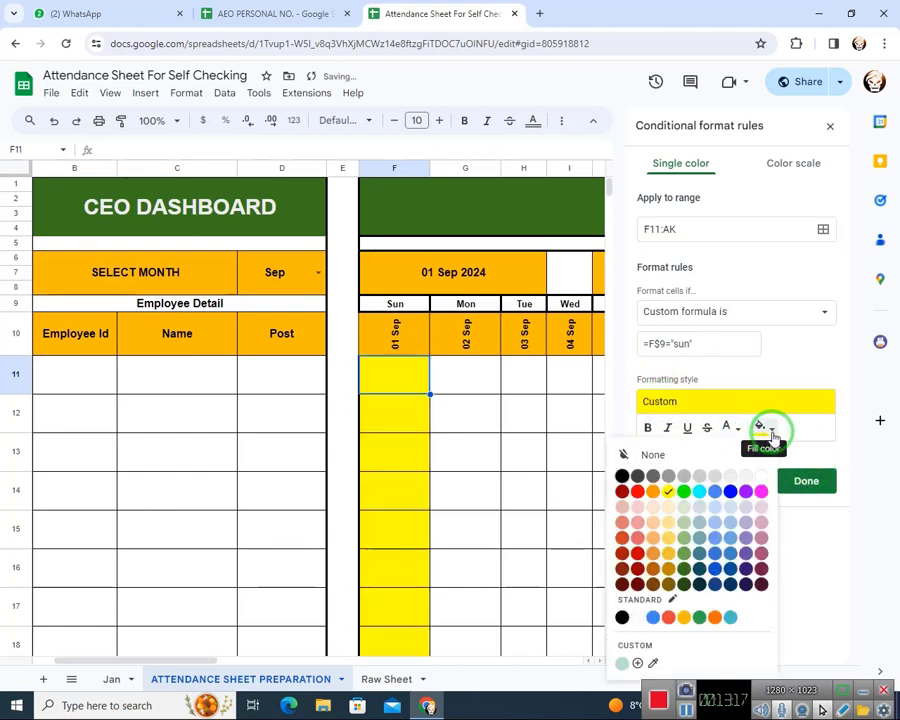
pyautogui.click(668, 507)
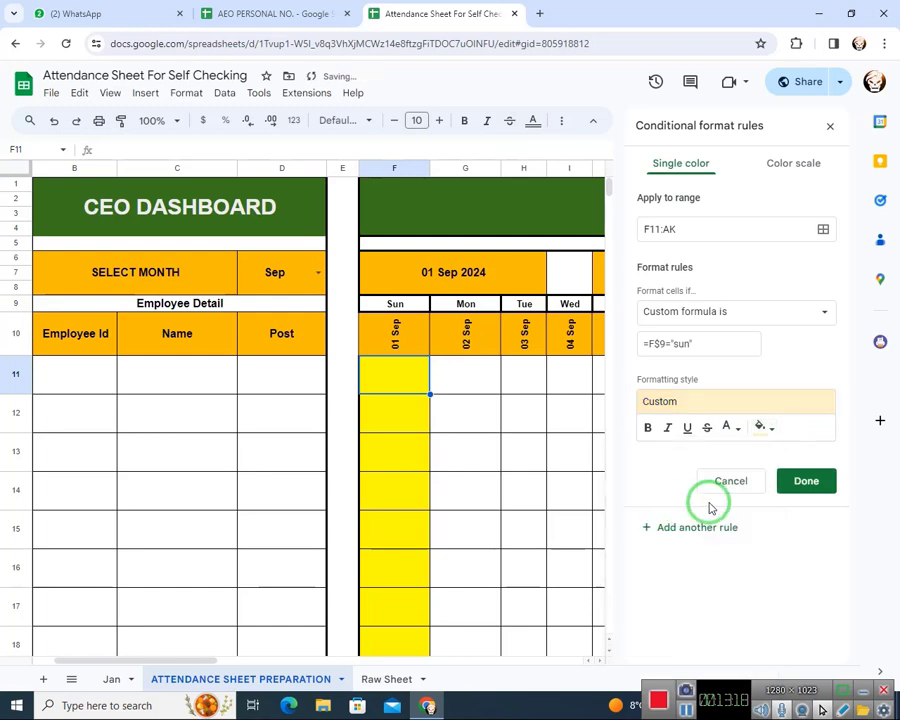
# Set the Sunday rule's fill color to red and save the rule with its range F11:AK
pyautogui.click(764, 429)
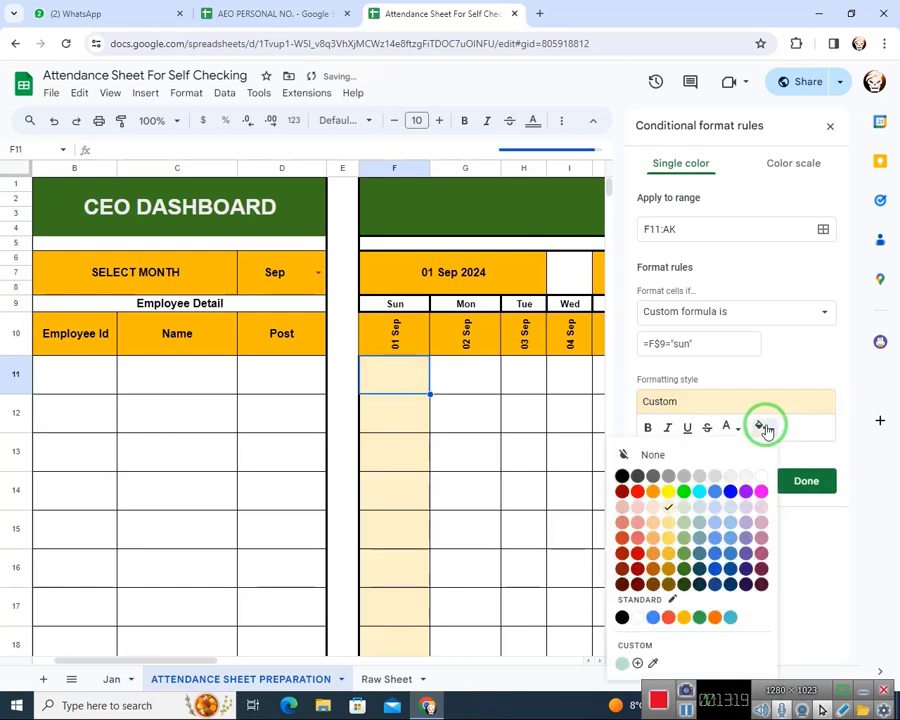
pyautogui.click(637, 491)
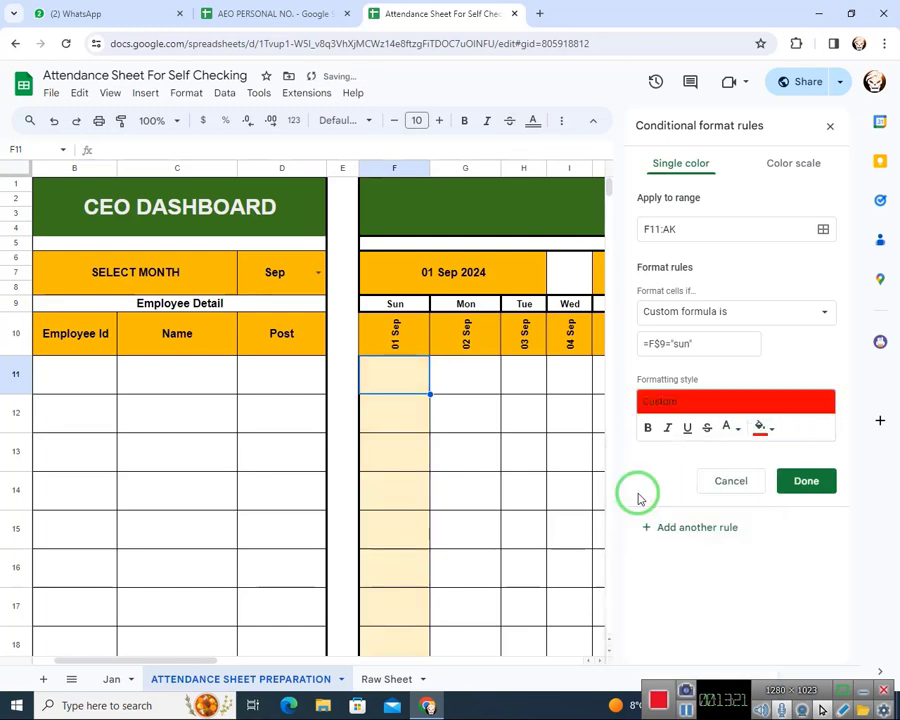
pyautogui.click(796, 481)
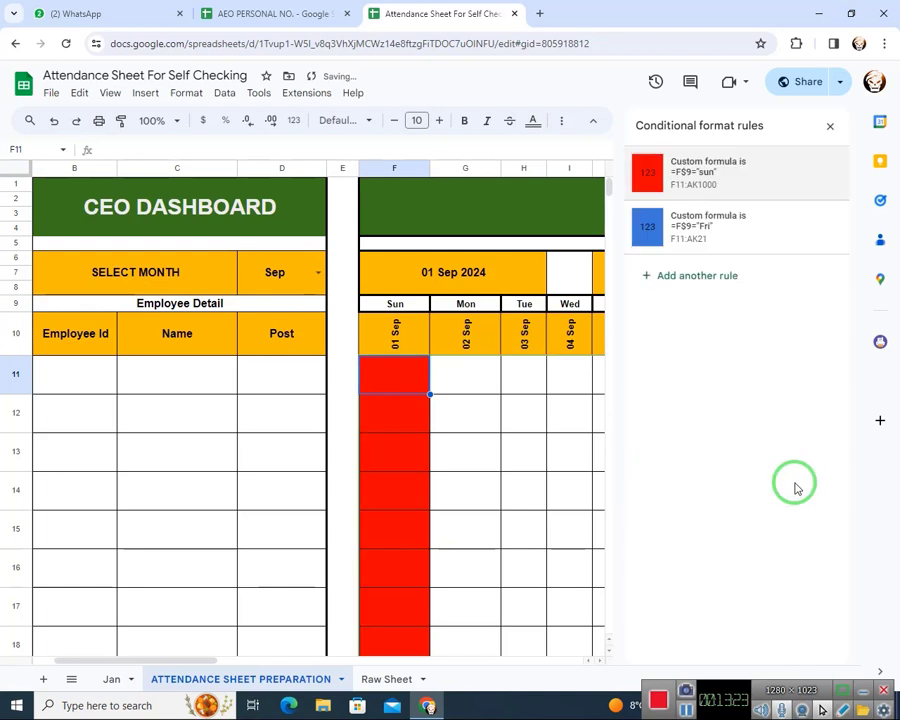
# Change the fill of the Friday rule with formula =F$9="Fri" to a muted green and save the rule
pyautogui.click(727, 241)
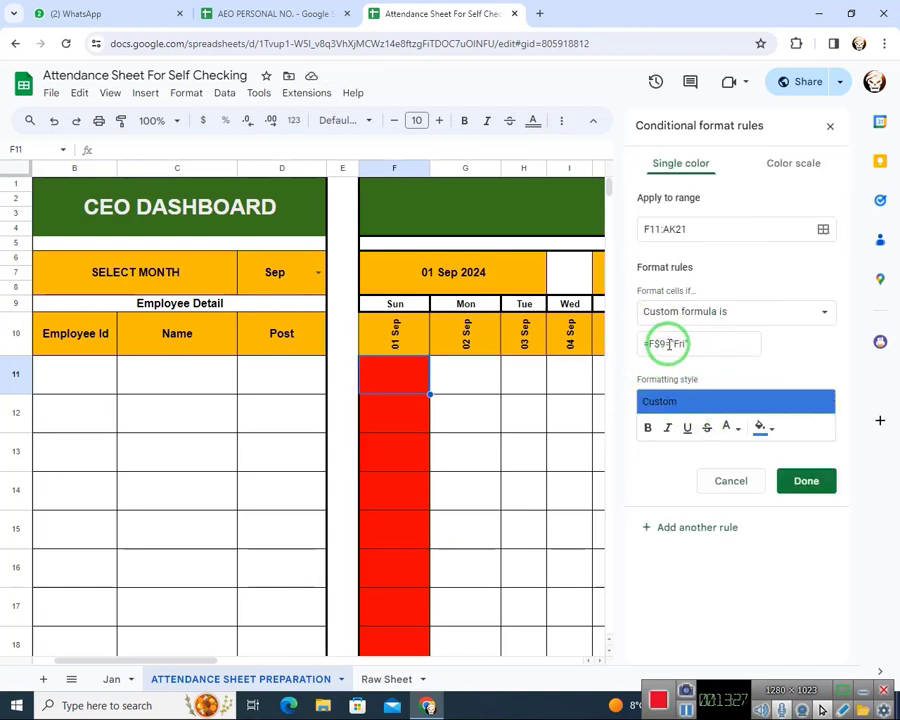
pyautogui.click(762, 427)
pyautogui.click(685, 490)
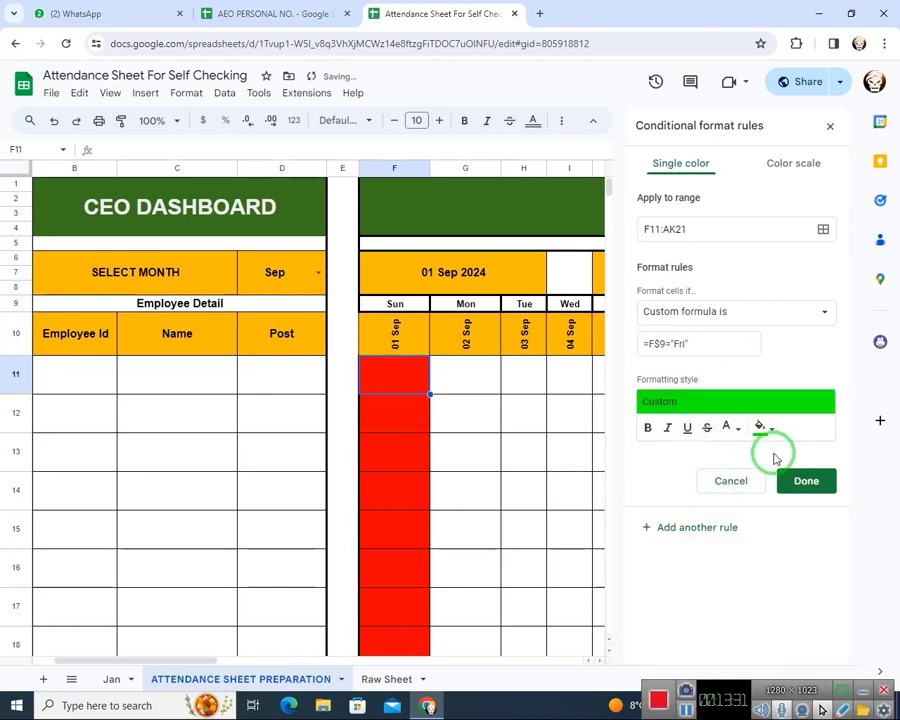
pyautogui.moveTo(204, 660); pyautogui.dragTo(314, 641)
pyautogui.click(762, 427)
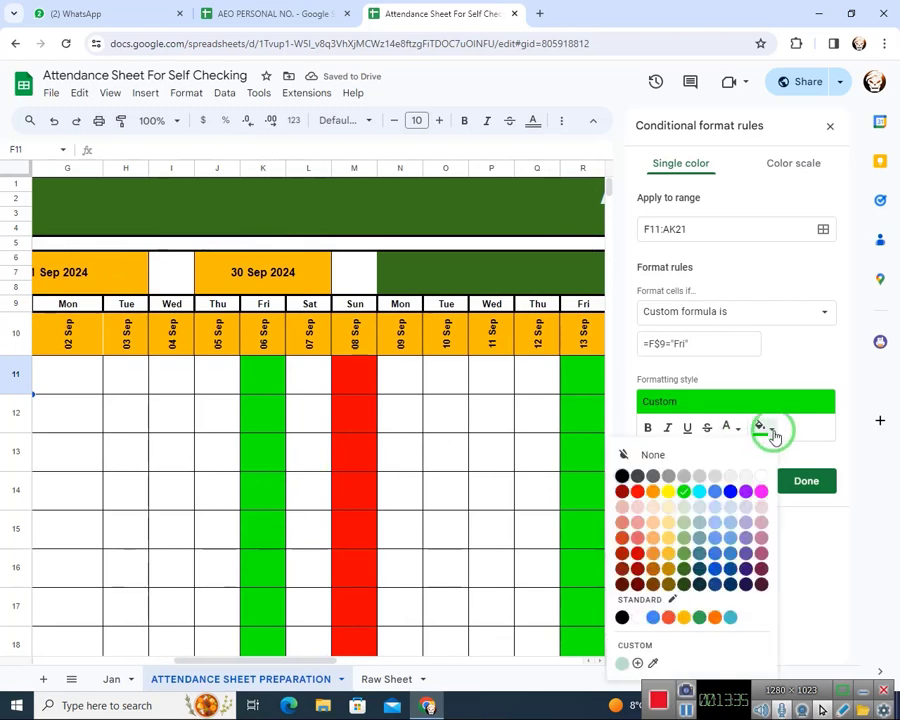
pyautogui.click(686, 557)
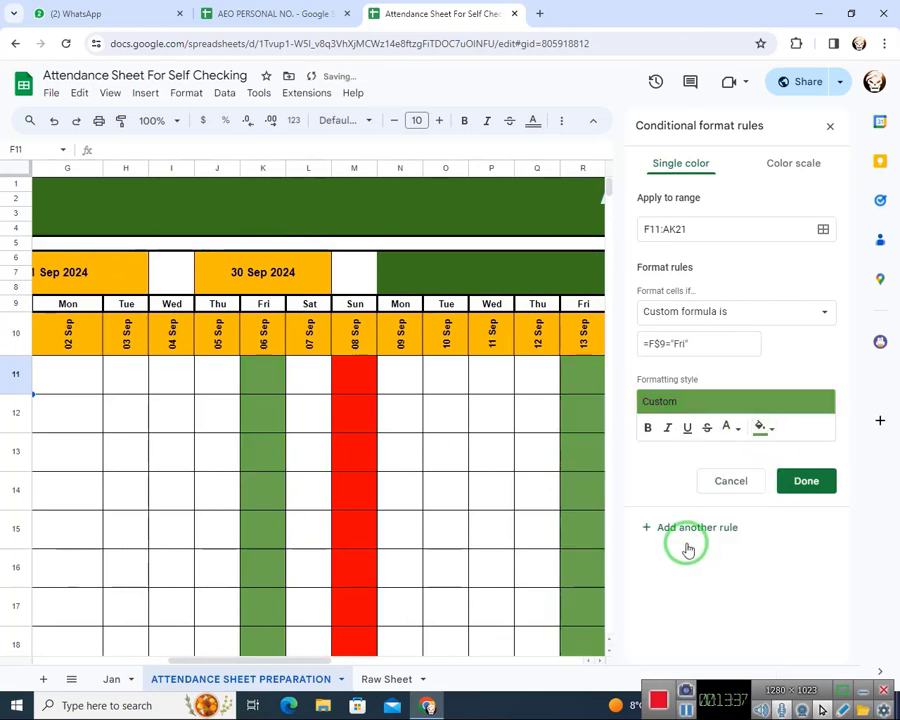
pyautogui.moveTo(314, 663); pyautogui.dragTo(186, 654)
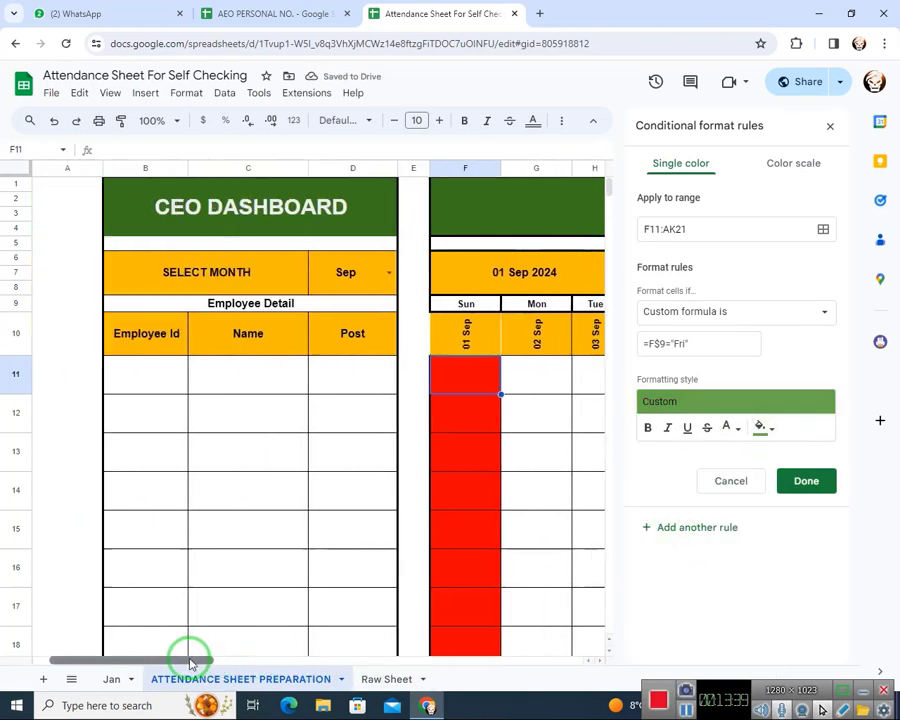
pyautogui.click(806, 481)
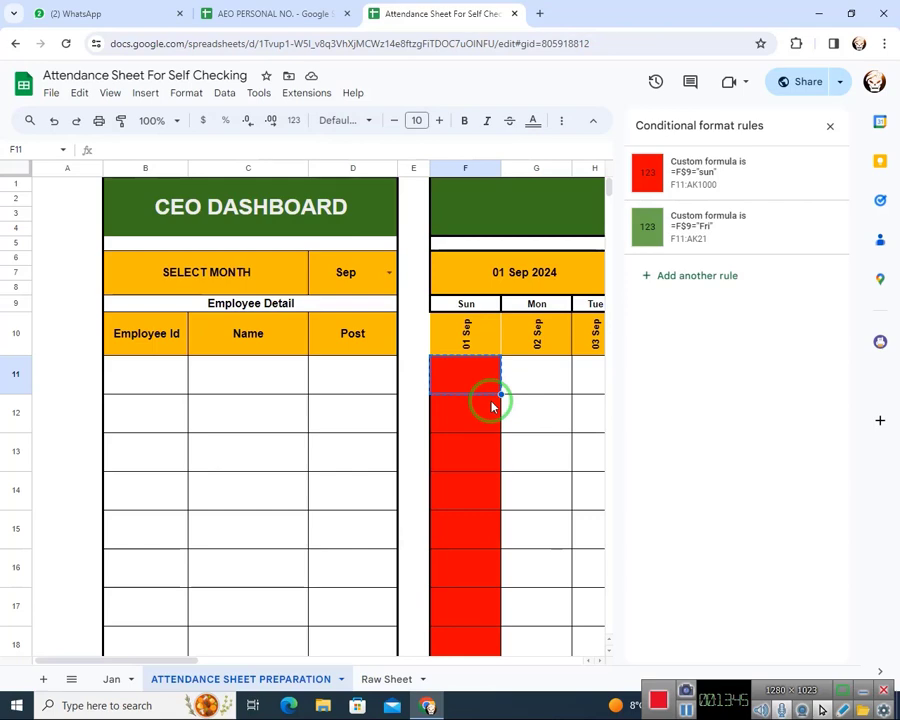
# Paste the copied cell F11 with its validation and formatting over the range F11:AJ1000
pyautogui.hotkey('shift', 'Down')
pyautogui.hotkey('shift', 'Down')
pyautogui.hotkey('shift', 'Right')
pyautogui.hotkey('shift', 'Right')
pyautogui.hotkey('shift', 'Right')
pyautogui.hotkey('shift', 'Right')
pyautogui.hotkey('shift', 'Right')
pyautogui.hotkey('shift', 'Right')
pyautogui.hotkey('shift', 'Right')
pyautogui.hotkey('shift', 'Right')
pyautogui.hotkey('shift', 'Right')
pyautogui.hotkey('shift', 'Right')
pyautogui.hotkey('shift', 'Right')
pyautogui.hotkey('shift', 'Right')
pyautogui.hotkey('shift', 'Right')
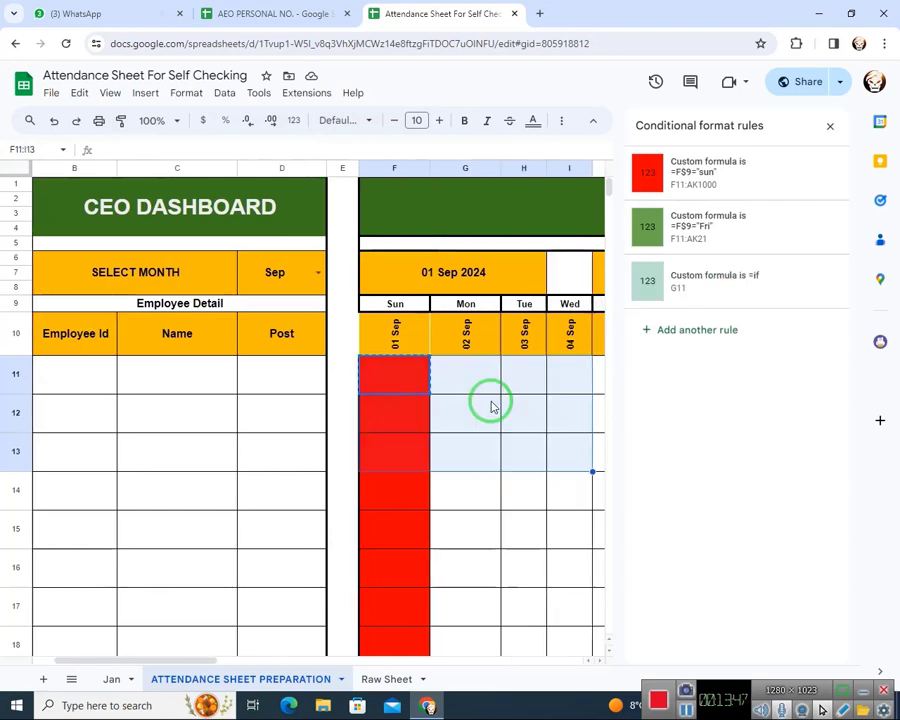
pyautogui.hotkey('shift', 'Right')
pyautogui.hotkey('shift', 'Right')
pyautogui.hotkey('shift', 'Right')
pyautogui.hotkey('shift', 'Right')
pyautogui.hotkey('shift', 'Right')
pyautogui.hotkey('shift', 'Right')
pyautogui.hotkey('shift', 'Right')
pyautogui.hotkey('shift', 'Right')
pyautogui.hotkey('shift', 'Right')
pyautogui.hotkey('shift', 'Right')
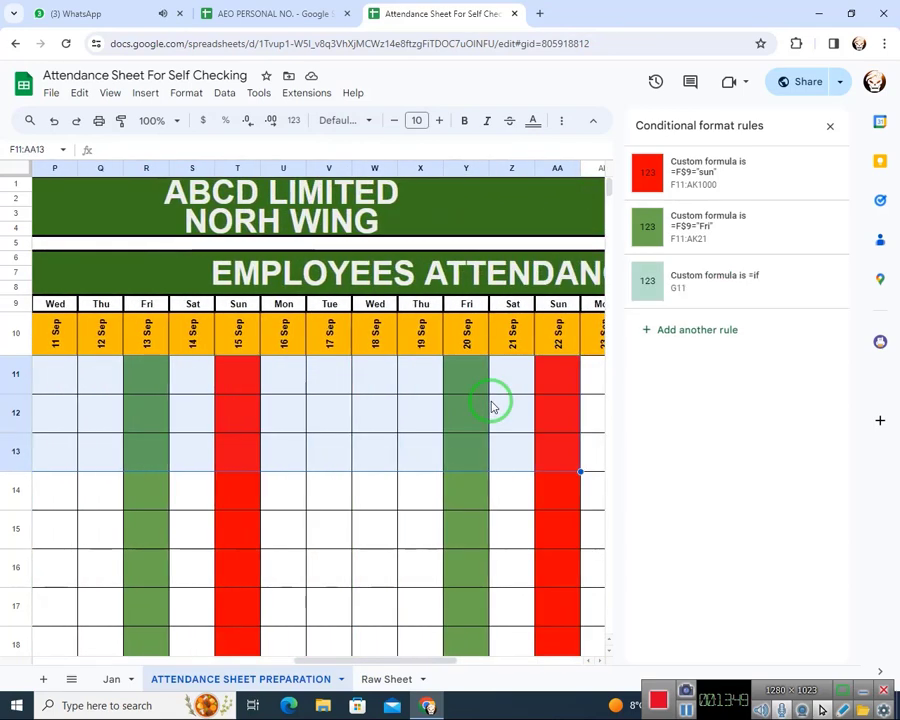
pyautogui.hotkey('shift', 'Right')
pyautogui.hotkey('shift', 'Right')
pyautogui.hotkey('shift', 'Right')
pyautogui.hotkey('shift', 'Right')
pyautogui.hotkey('shift', 'Right')
pyautogui.hotkey('shift', 'Right')
pyautogui.hotkey('shift', 'Right')
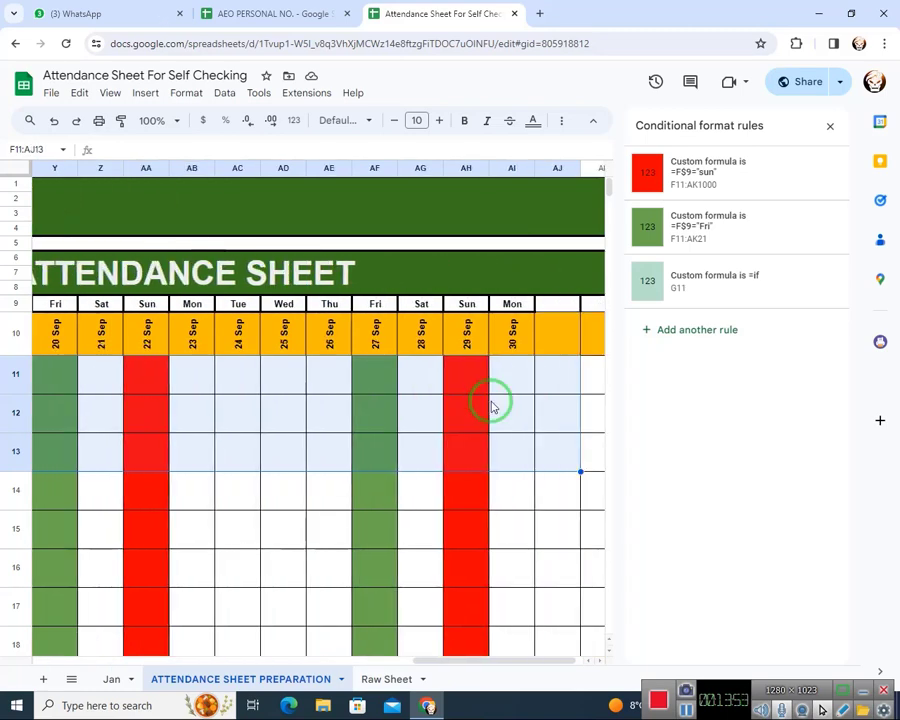
pyautogui.hotkey('ctrl', 'shift', 'Down')
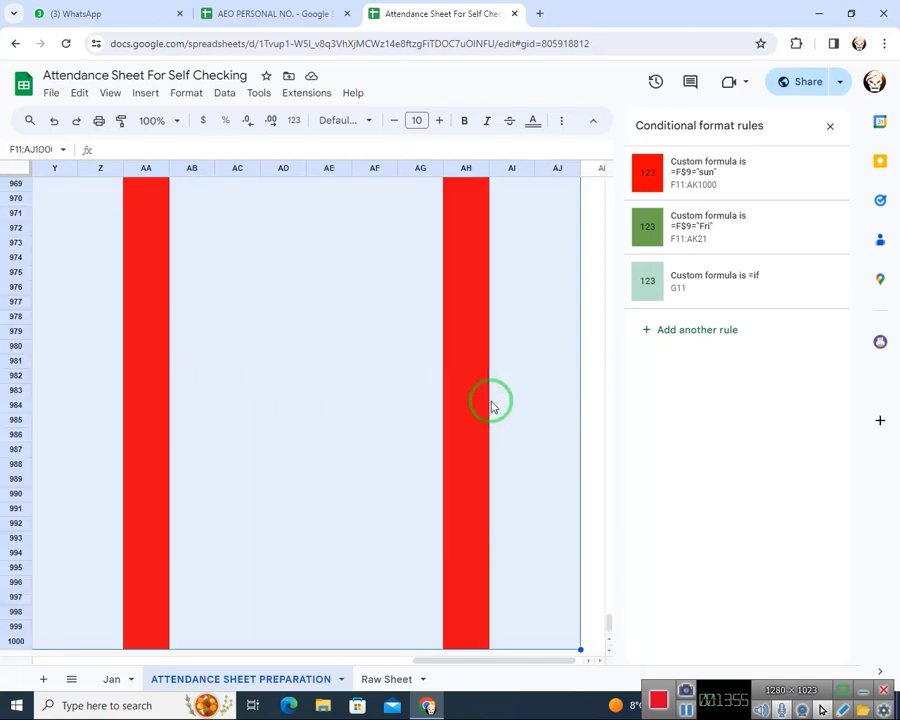
pyautogui.hotkey('ctrl', 'v')
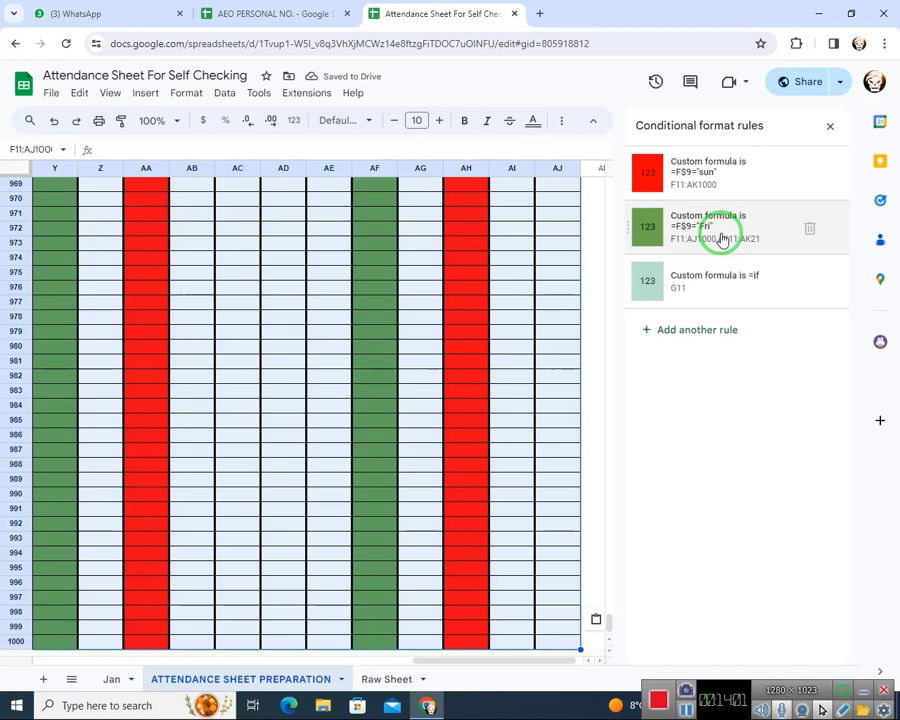
# Set the Friday conditional format rule's range to F11:AK and save the rule
pyautogui.click(722, 238)
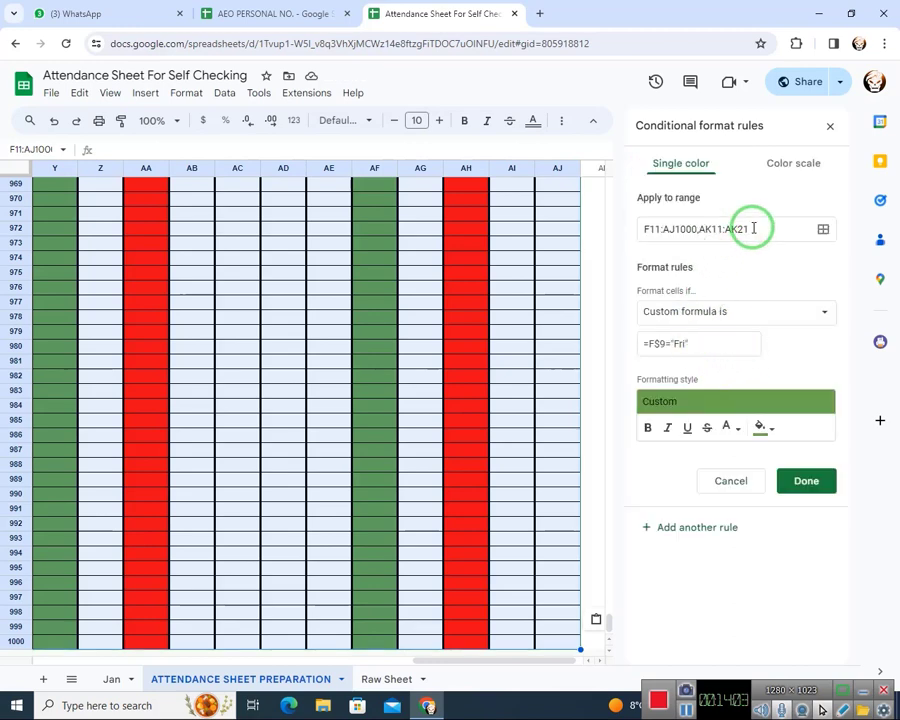
pyautogui.moveTo(753, 228); pyautogui.dragTo(730, 228)
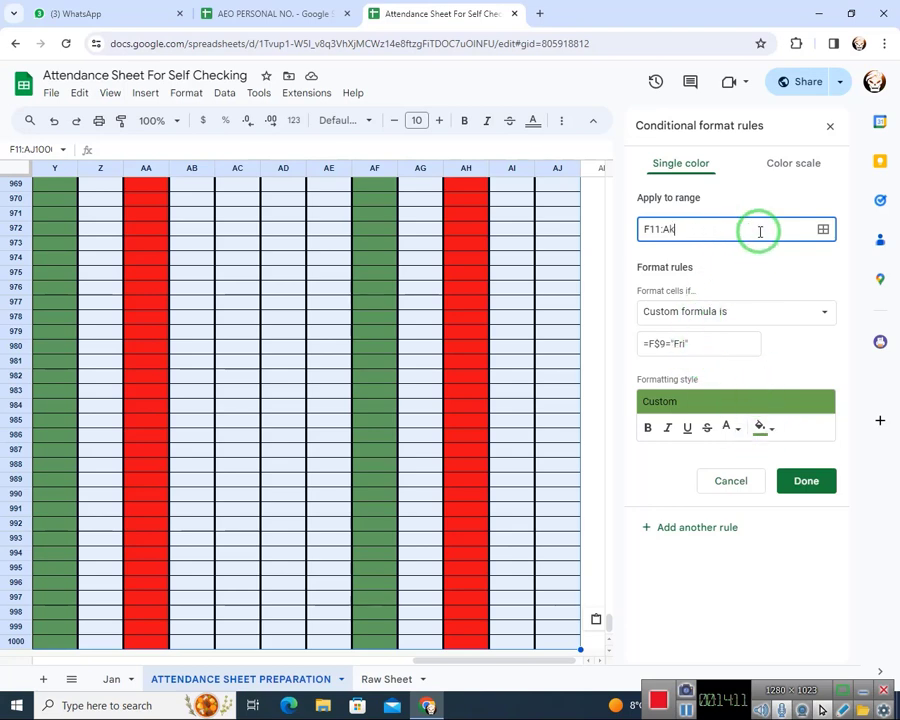
pyautogui.write('Ak')
pyautogui.click(806, 481)
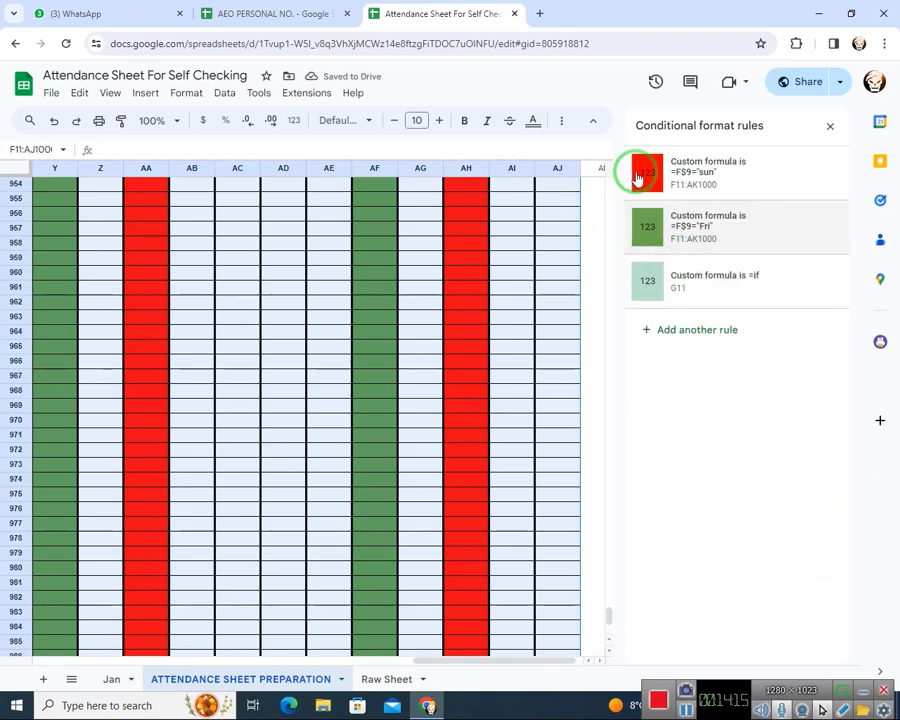
# Reenter the Sunday conditional format rule's range as F11:AK and save the rule
pyautogui.click(729, 180)
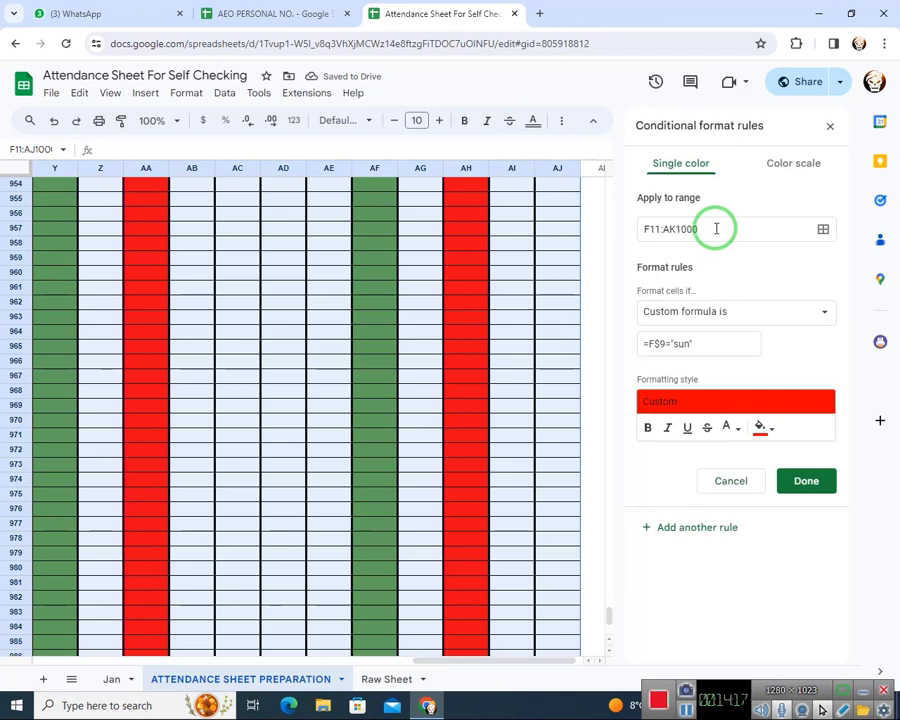
pyautogui.moveTo(716, 228); pyautogui.dragTo(683, 228)
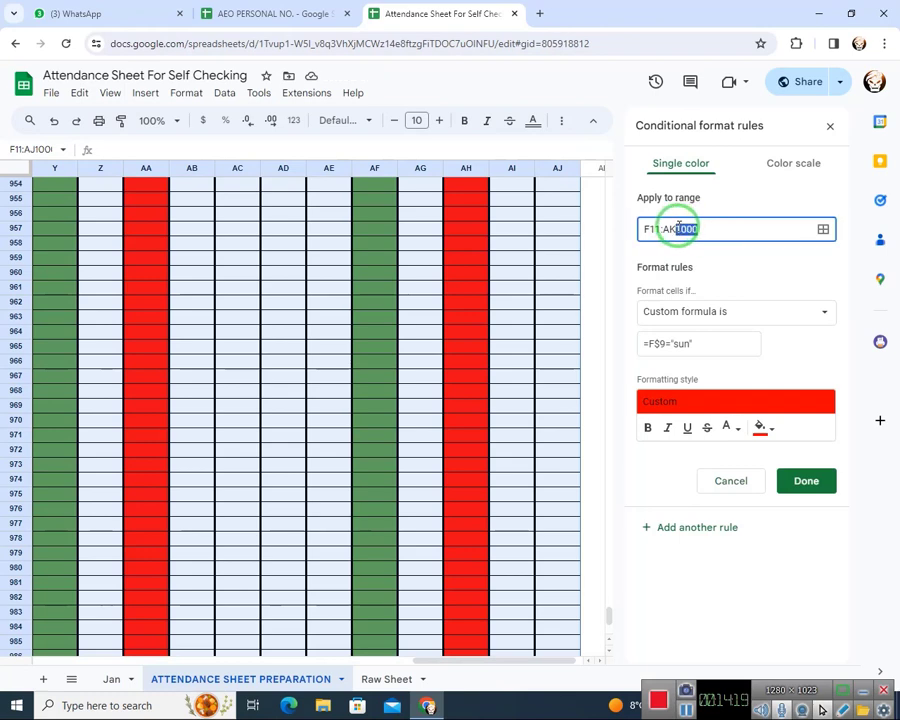
pyautogui.click(808, 480)
pyautogui.scroll(-2, 337, 553)
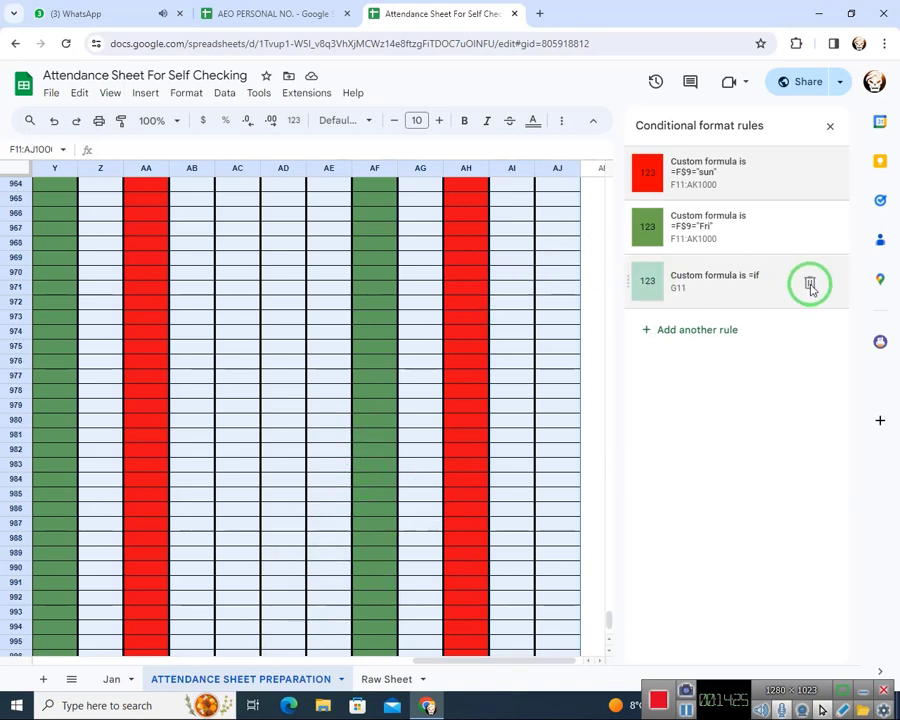
# Delete the leftover conditional format rule on G11 with the custom formula =if
pyautogui.click(707, 289)
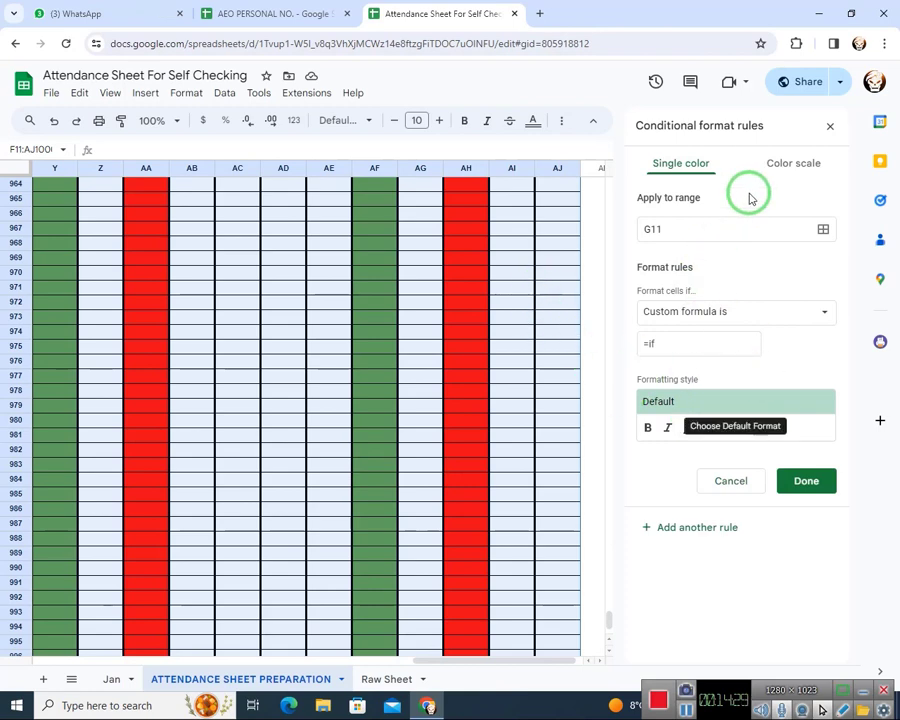
pyautogui.click(830, 130)
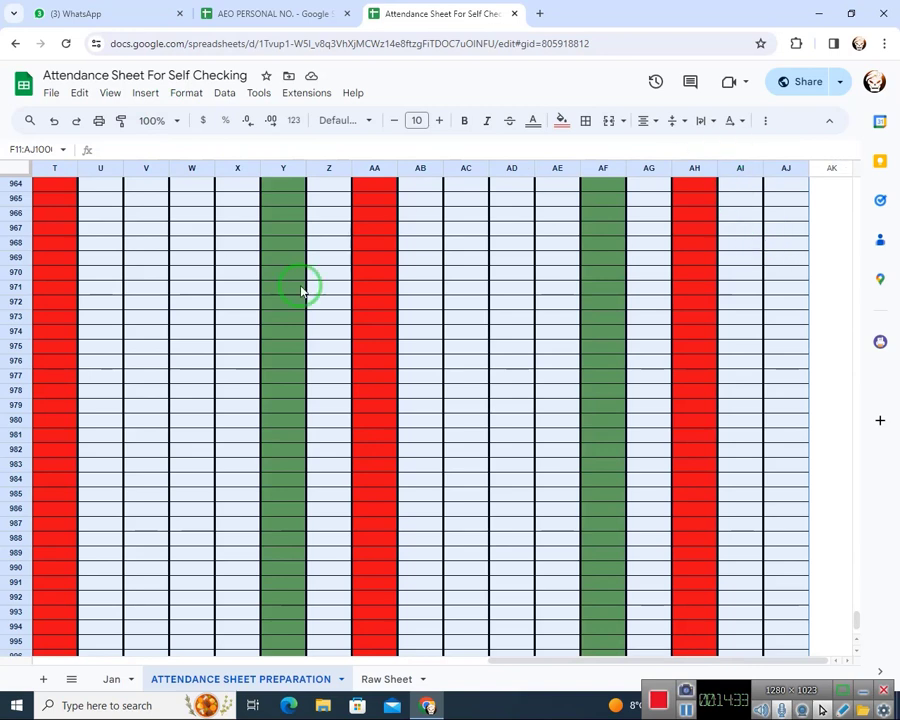
pyautogui.click(186, 93)
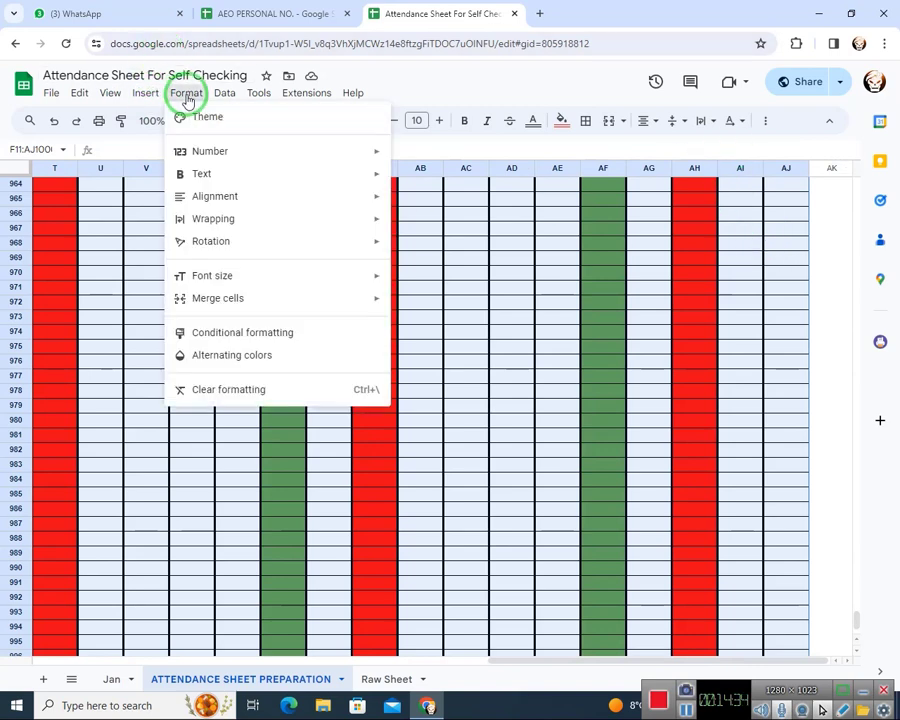
pyautogui.click(238, 334)
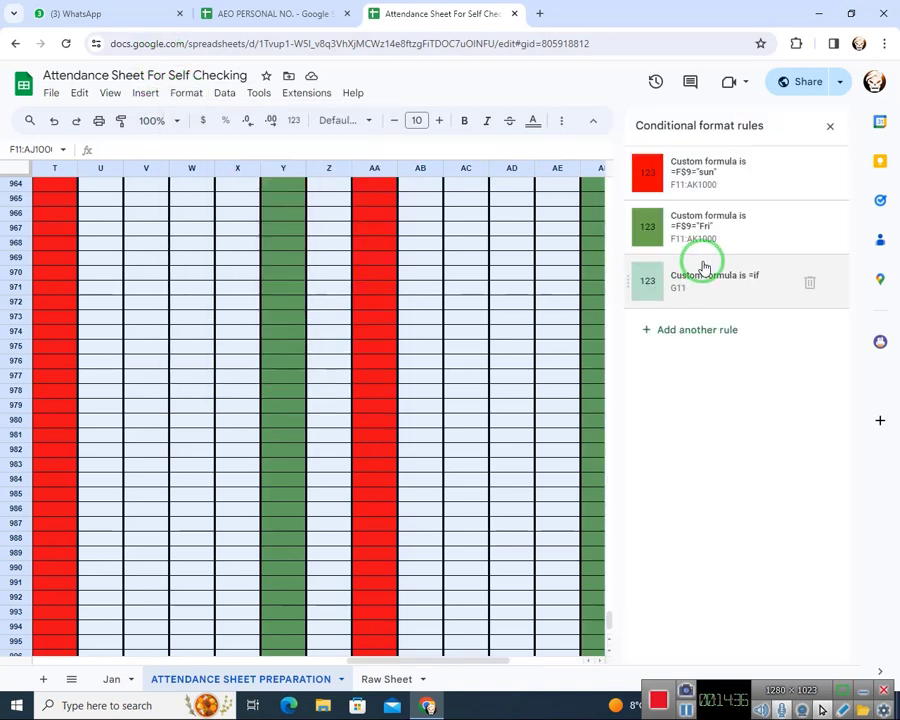
pyautogui.click(805, 281)
pyautogui.click(438, 263)
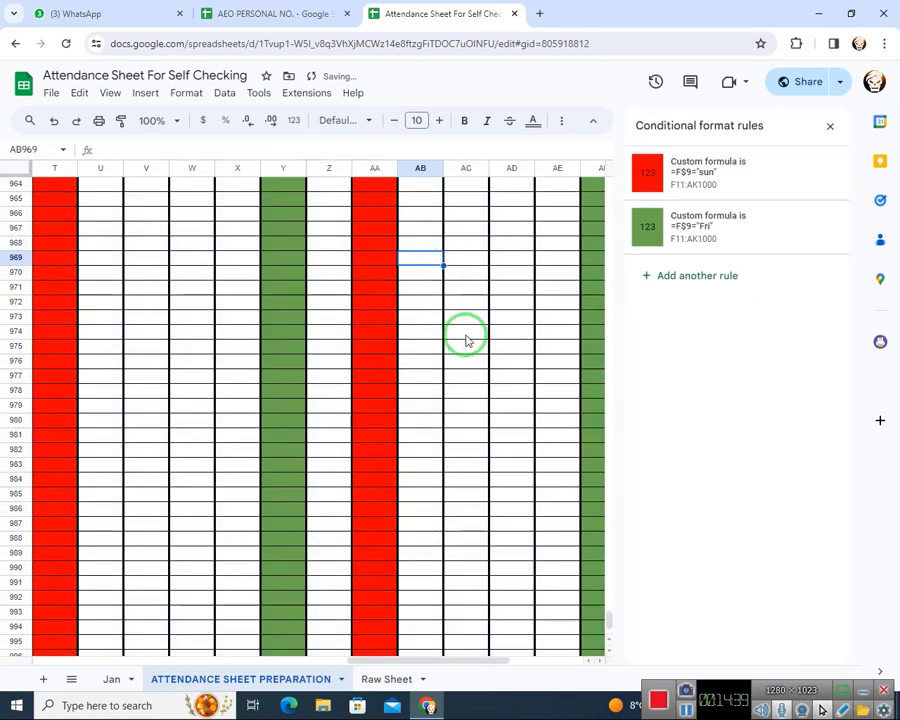
# Copy the formatting of the employee detail cells B11:D11 down over the range B11:D1000
pyautogui.scroll(8, 460, 360)
pyautogui.moveTo(448, 663); pyautogui.dragTo(165, 659)
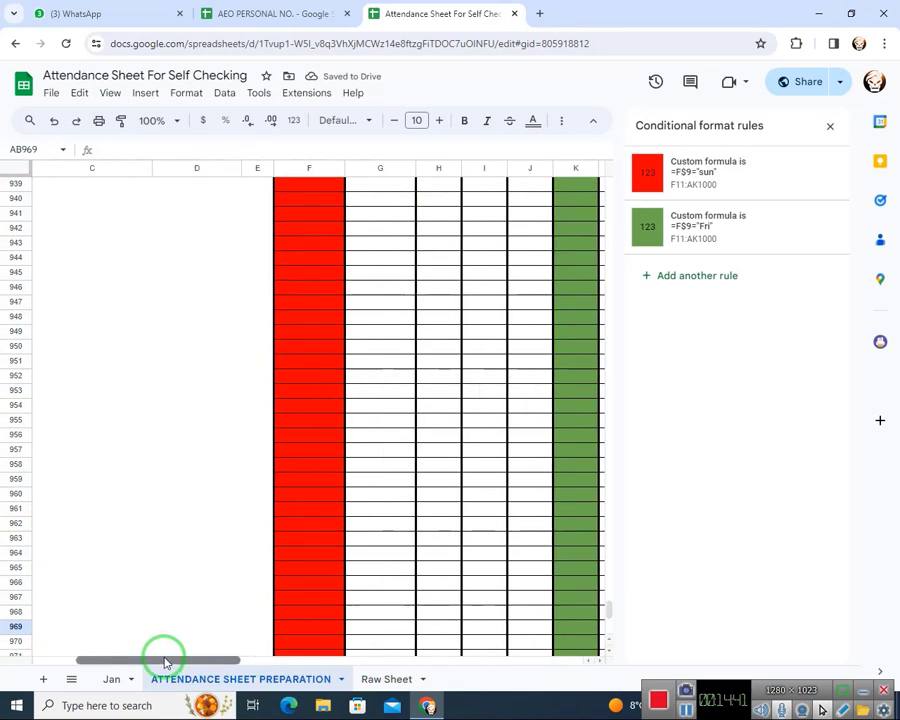
pyautogui.scroll(9, 560, 311)
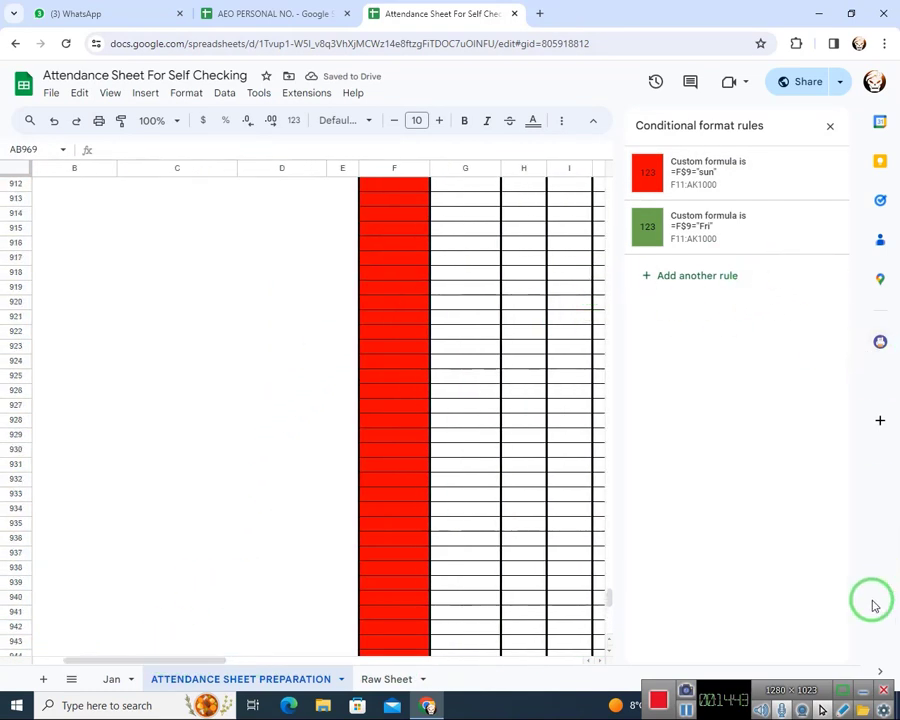
pyautogui.scroll(3, 300, 254)
pyautogui.doubleClick(300, 246)
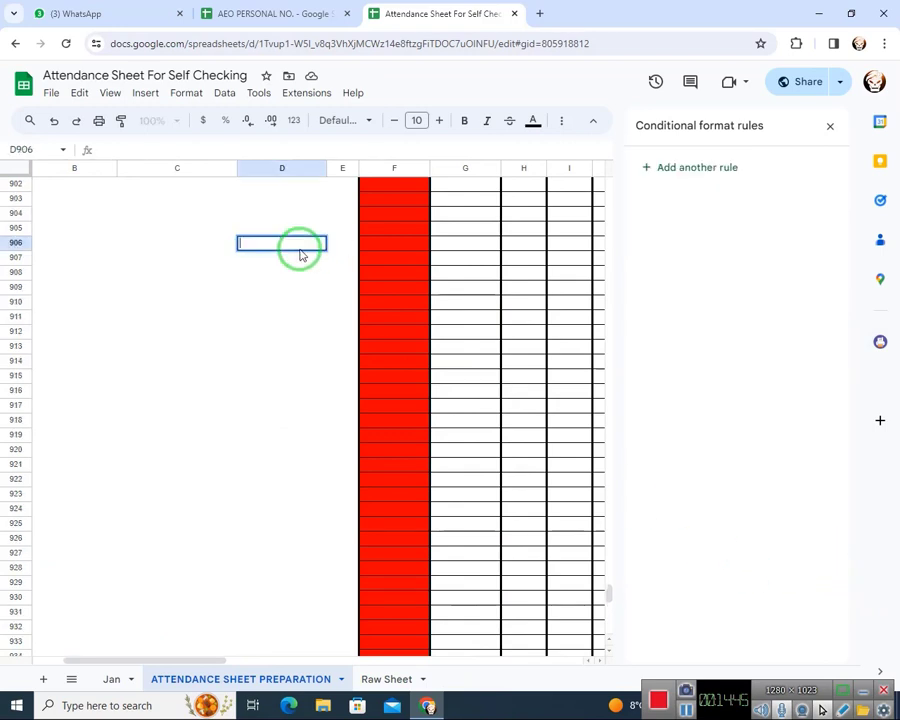
pyautogui.press('Return')
pyautogui.hotkey('ctrl', 'Up')
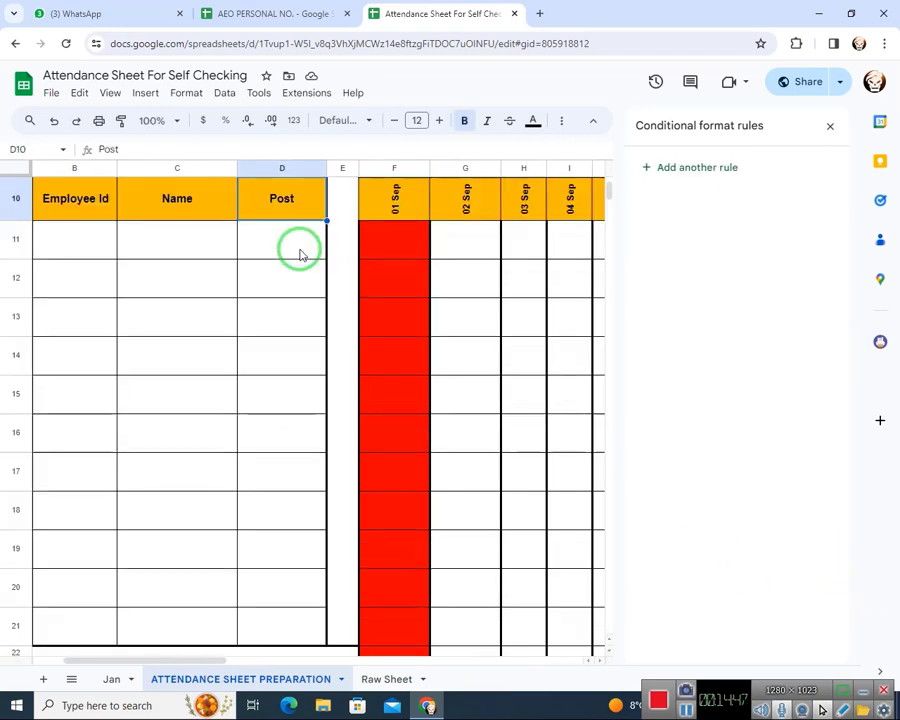
pyautogui.press('Left')
pyautogui.press('Left')
pyautogui.press('Down')
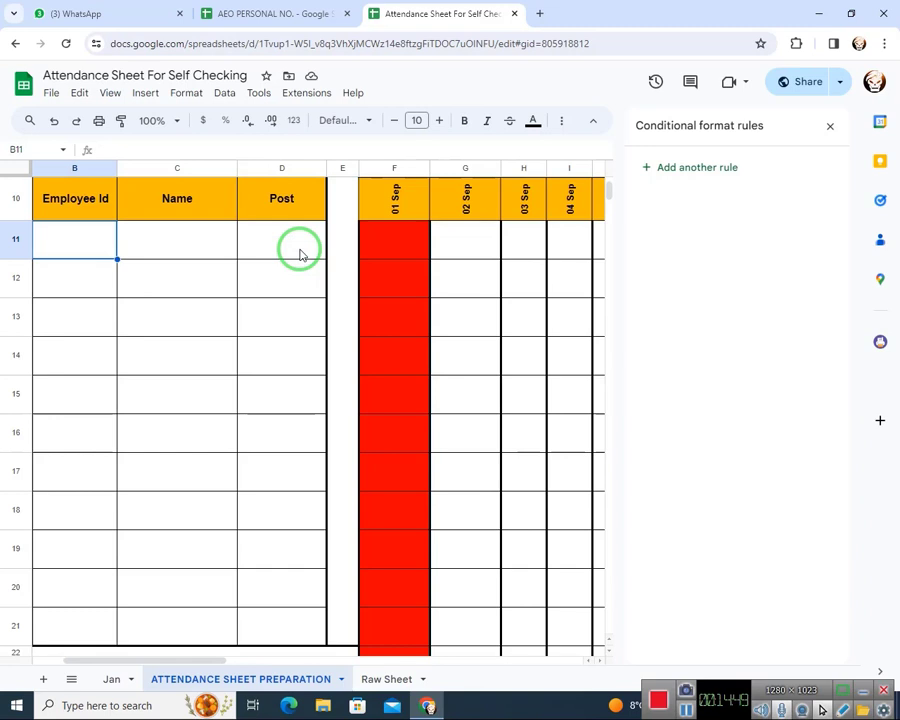
pyautogui.hotkey('shift', 'Right')
pyautogui.hotkey('shift', 'Right')
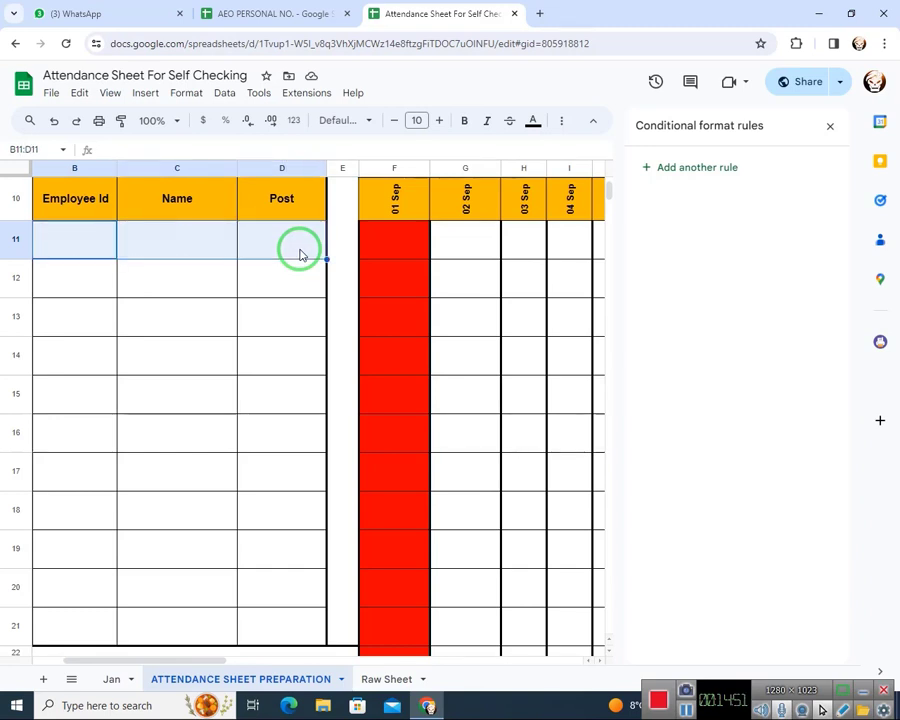
pyautogui.hotkey('ctrl', 'shift', 'Down')
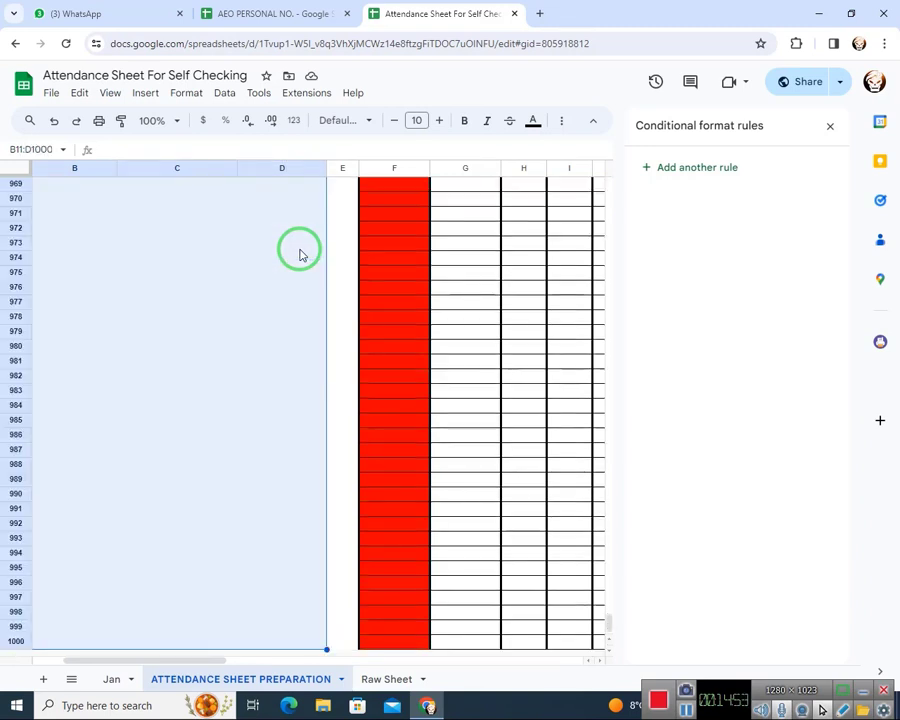
pyautogui.hotkey('ctrl', 'v')
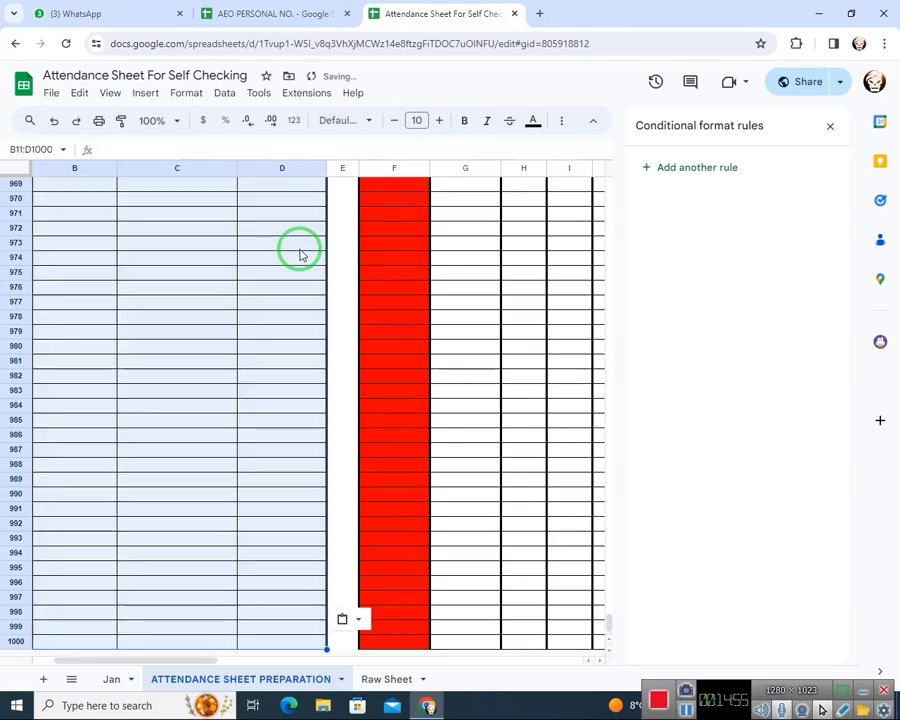
# Examine the Sunday and Friday column coloring beneath the dates along row 11, from column F to AI
pyautogui.hotkey('ctrl', 'Up')
pyautogui.hotkey('ctrl', 'Up')
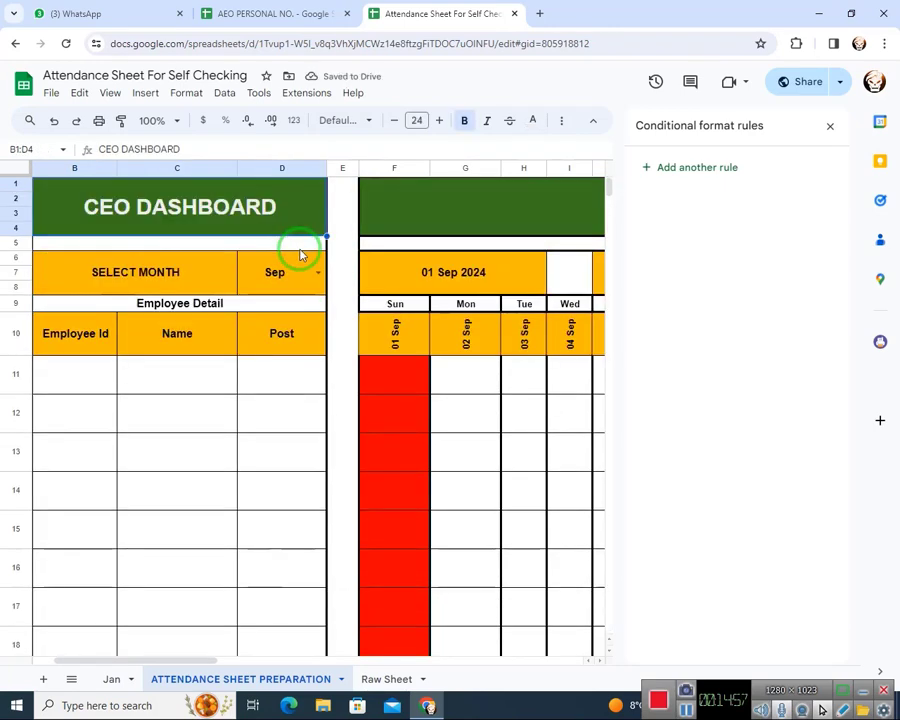
pyautogui.click(300, 254)
pyautogui.press('Right')
pyautogui.press('Right')
pyautogui.press('Down')
pyautogui.press('Right')
pyautogui.press('Down')
pyautogui.press('Down')
pyautogui.press('Down')
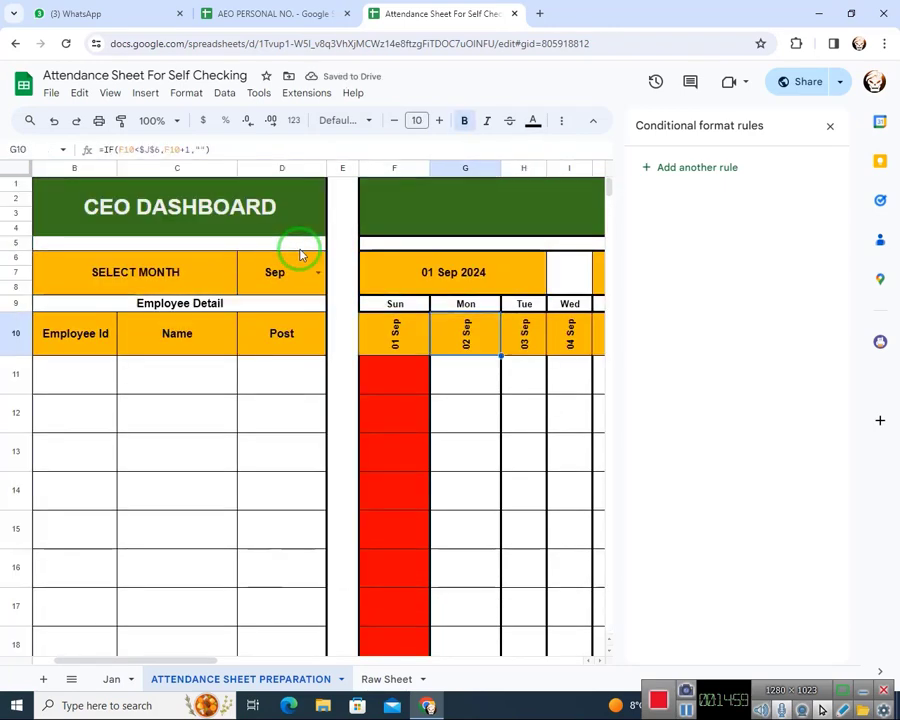
pyautogui.press('Right')
pyautogui.press('Up')
pyautogui.press('Right')
pyautogui.press('Right')
pyautogui.press('Right')
pyautogui.press('Right')
pyautogui.press('Right')
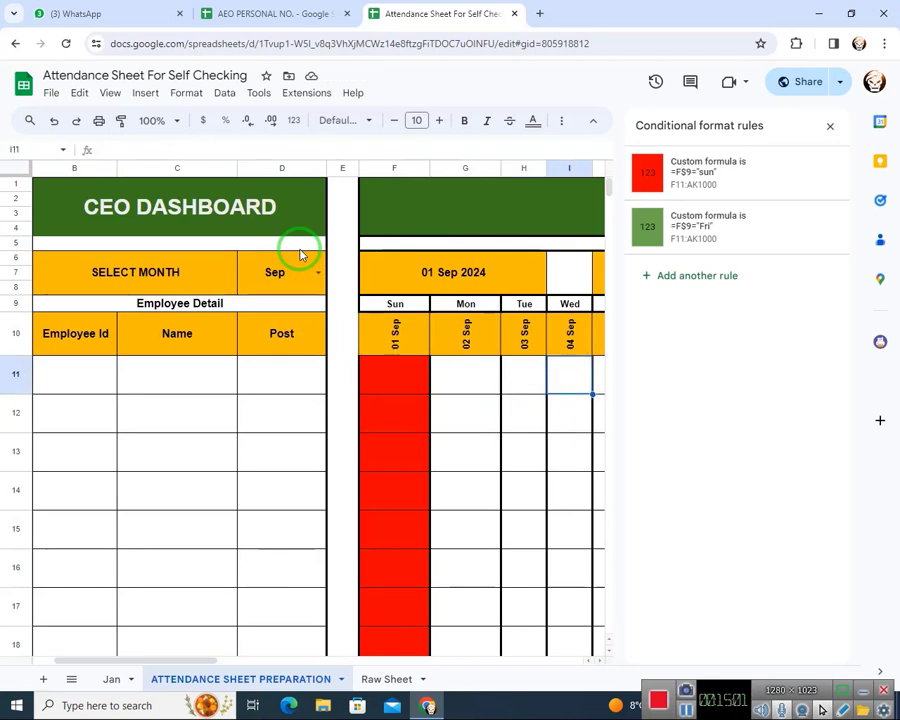
pyautogui.press('Left')
pyautogui.press('Left')
pyautogui.press('Left')
pyautogui.press('Left')
pyautogui.press('Left')
pyautogui.press('Left')
pyautogui.press('Left')
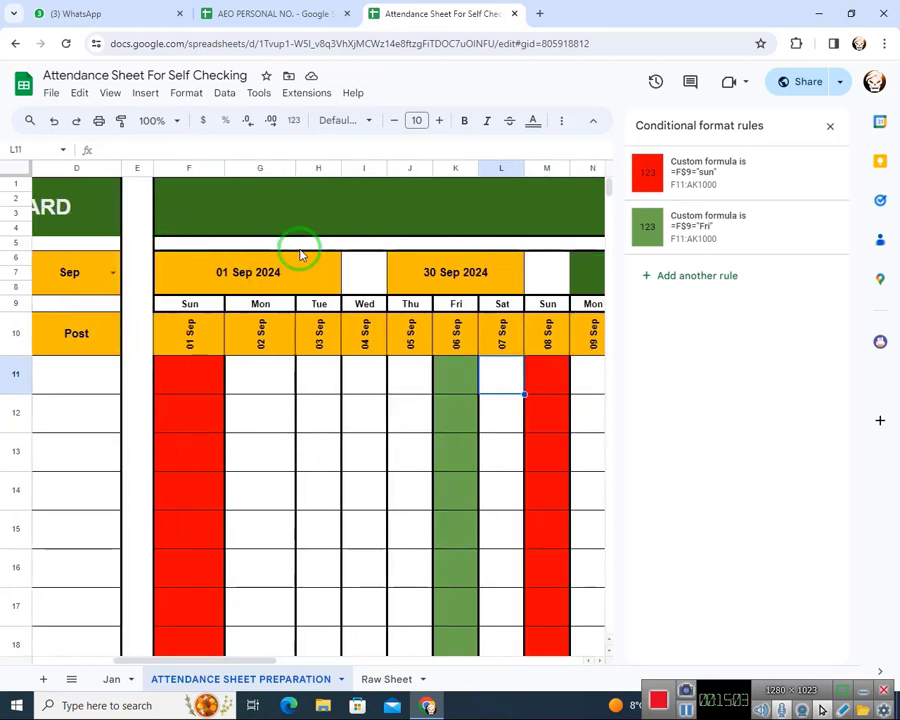
pyautogui.press('Right')
pyautogui.press('Right')
pyautogui.press('Right')
pyautogui.press('Right')
pyautogui.press('Right')
pyautogui.press('Right')
pyautogui.press('Right')
pyautogui.press('Right')
pyautogui.press('Right')
pyautogui.press('Right')
pyautogui.press('Right')
pyautogui.press('Right')
pyautogui.press('Right')
pyautogui.press('Right')
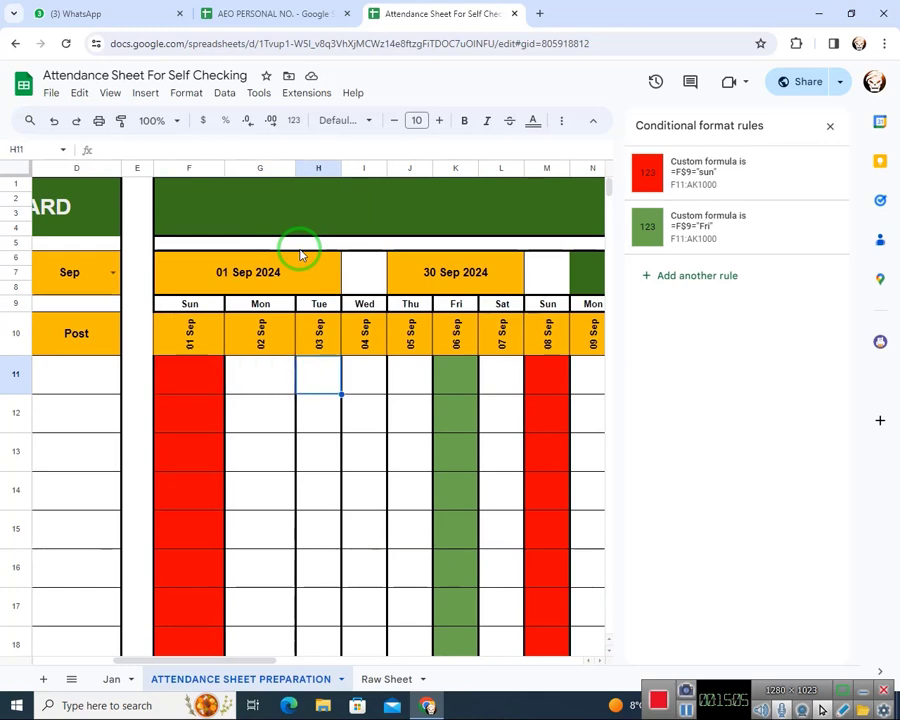
pyautogui.press('Right')
pyautogui.press('Right')
pyautogui.press('Right')
pyautogui.press('Right')
pyautogui.press('Right')
pyautogui.press('Right')
pyautogui.press('Right')
pyautogui.press('Right')
pyautogui.press('Right')
pyautogui.press('Right')
pyautogui.press('Right')
pyautogui.press('Right')
pyautogui.press('Right')
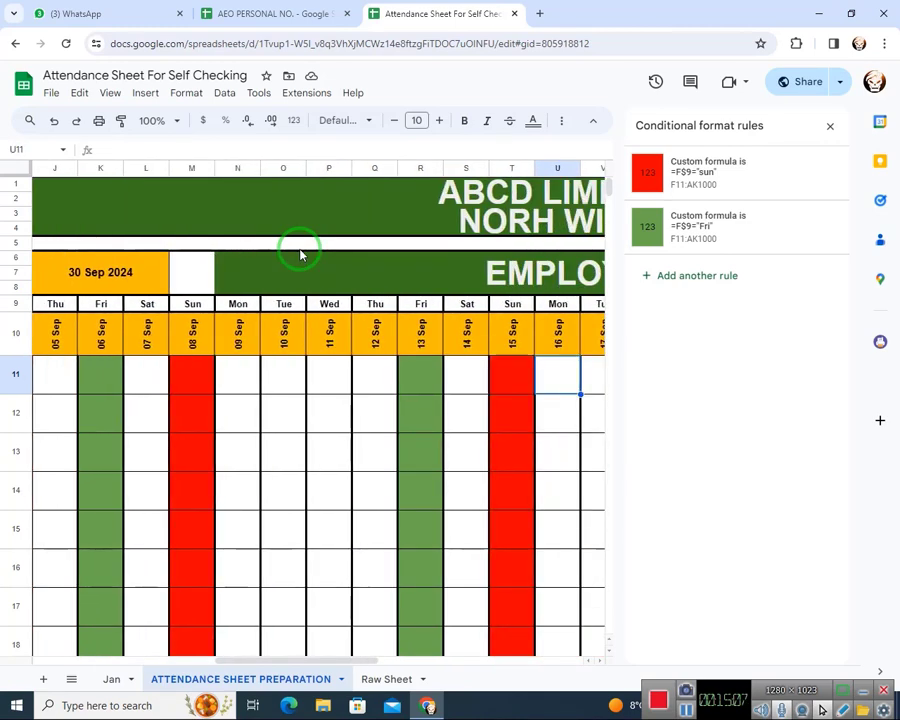
pyautogui.press('Right')
pyautogui.press('Right')
pyautogui.press('Right')
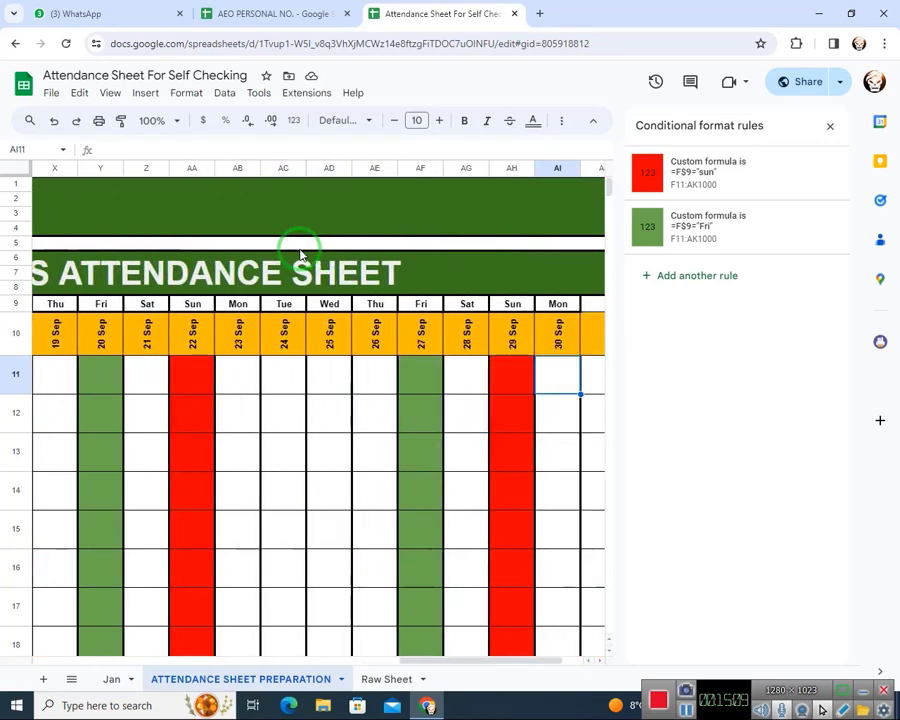
# Review the weekday row and the title rows back to the first date column F
pyautogui.press('Up')
pyautogui.press('Up')
pyautogui.press('Left')
pyautogui.press('Left')
pyautogui.press('Left')
pyautogui.press('Left')
pyautogui.press('Left')
pyautogui.press('Left')
pyautogui.press('Left')
pyautogui.press('Left')
pyautogui.press('Left')
pyautogui.press('Left')
pyautogui.press('Left')
pyautogui.press('Left')
pyautogui.press('Left')
pyautogui.press('Left')
pyautogui.press('Left')
pyautogui.press('Left')
pyautogui.press('Left')
pyautogui.press('Left')
pyautogui.press('Left')
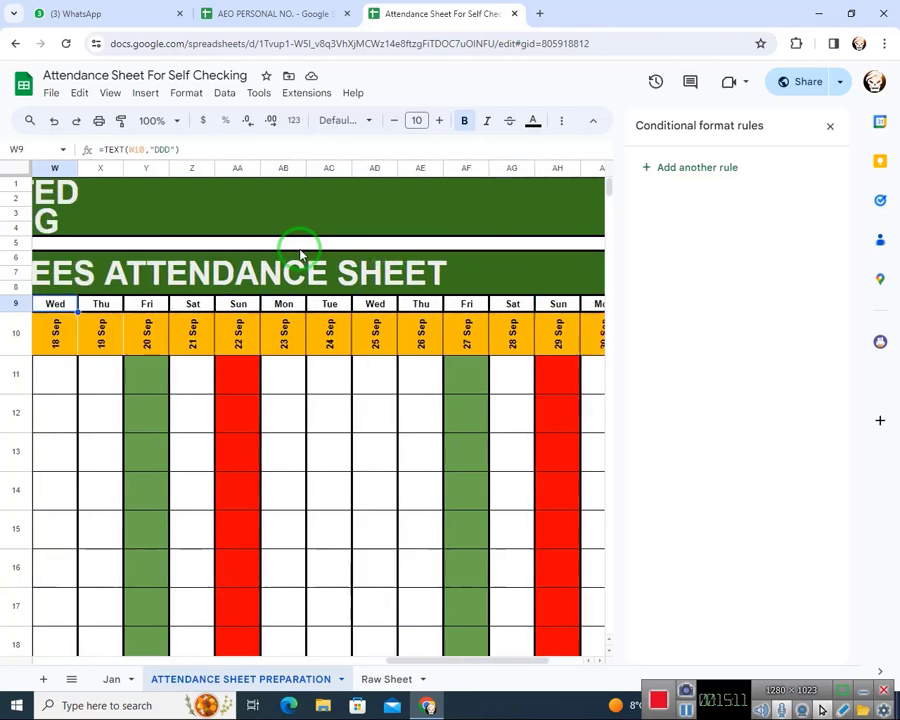
pyautogui.press('Up')
pyautogui.press('Up')
pyautogui.press('Left')
pyautogui.press('Right')
pyautogui.press('Left')
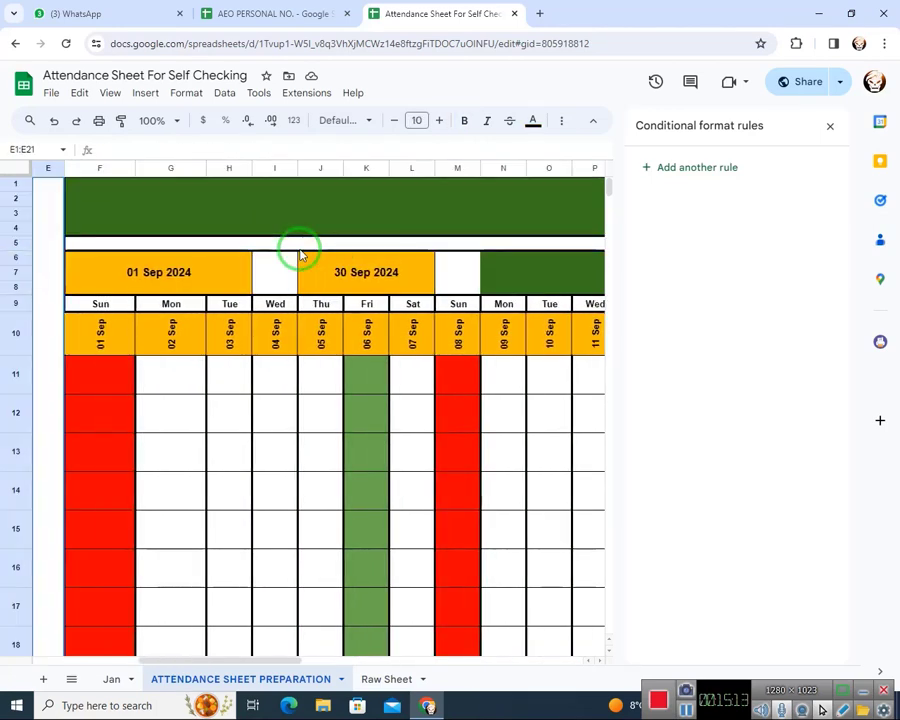
pyautogui.press('Right')
pyautogui.press('Down')
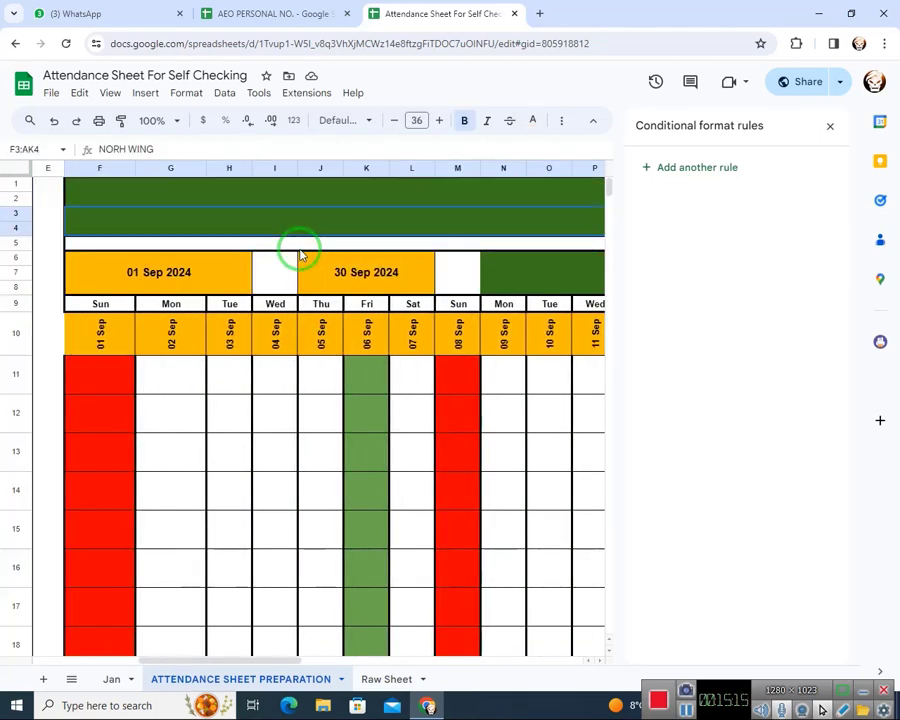
pyautogui.press('Down')
pyautogui.hscroll(1, 300, 255)
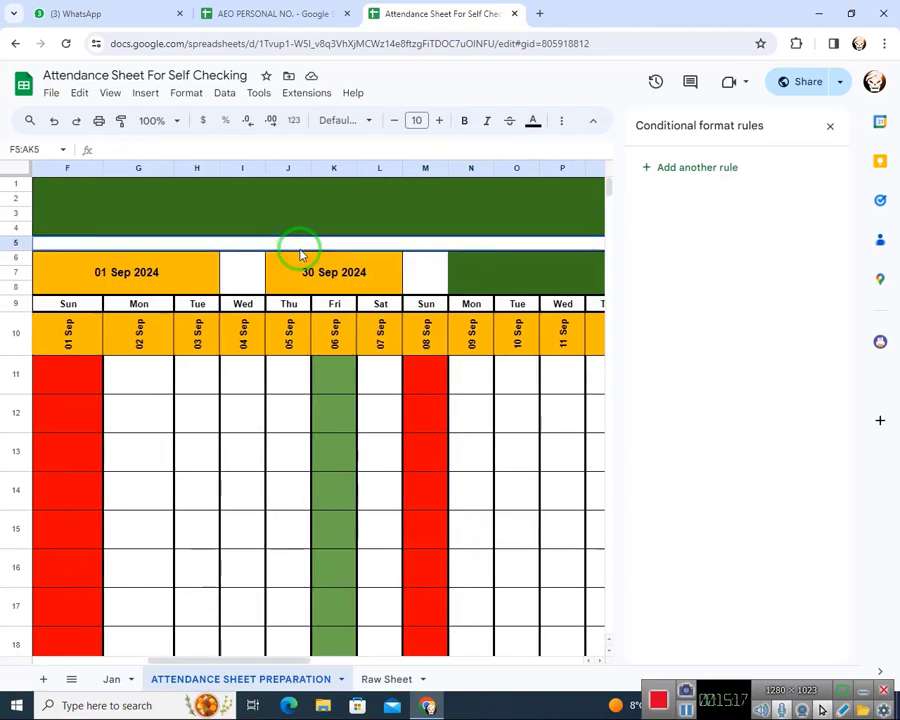
# Inspect the month-end date formula in J6 and the row 10 dates through the month's last day in AI10
pyautogui.click(330, 270)
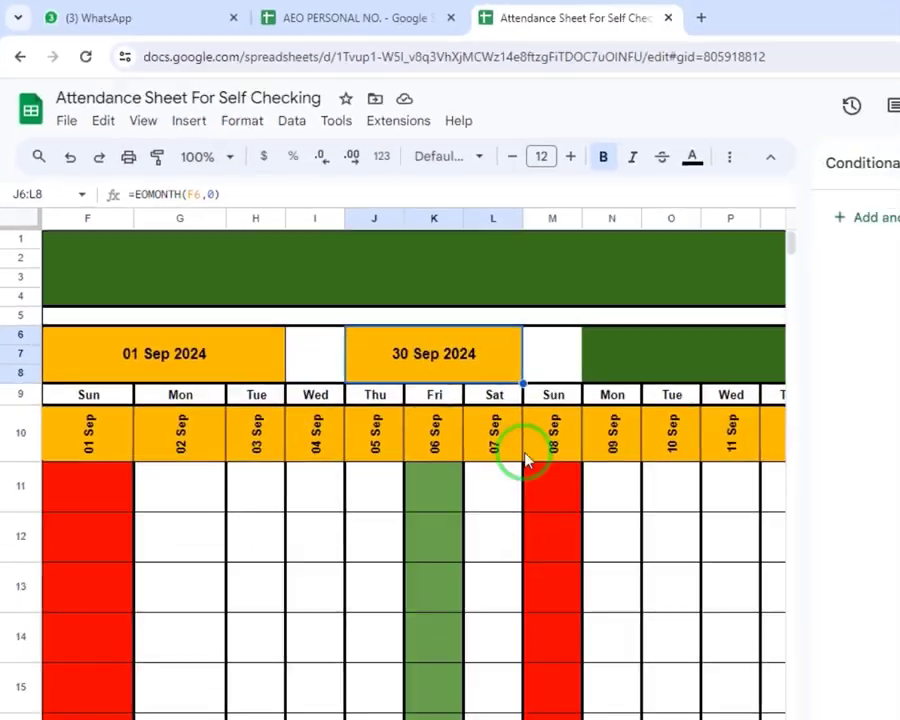
pyautogui.click(528, 455)
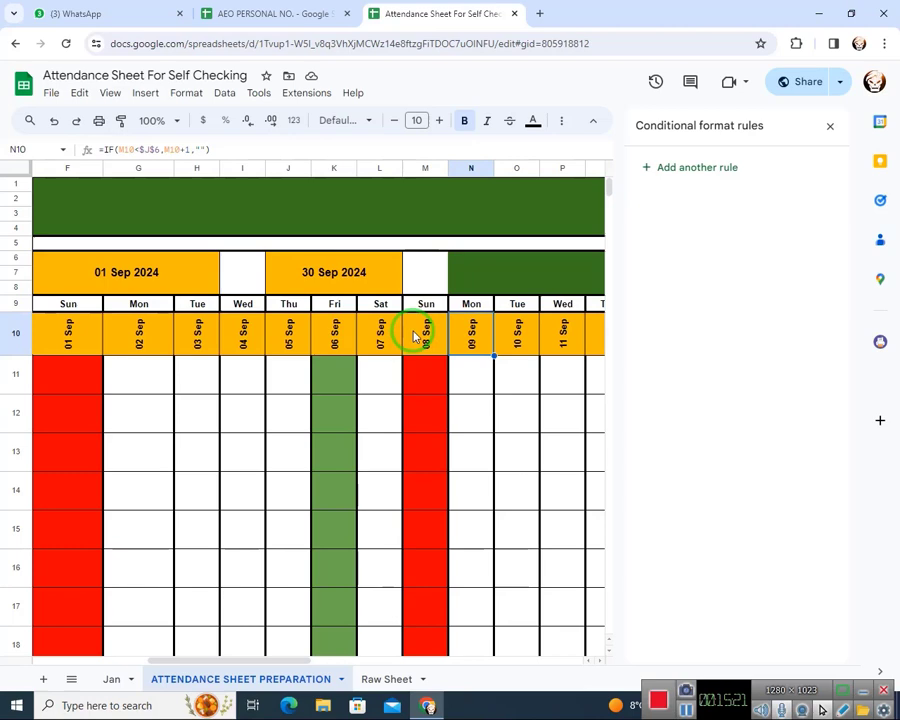
pyautogui.press('Right')
pyautogui.press('Right')
pyautogui.press('Right')
pyautogui.press('Right')
pyautogui.press('Right')
pyautogui.press('Right')
pyautogui.press('Right')
pyautogui.press('Right')
pyautogui.press('Right')
pyautogui.press('Right')
pyautogui.press('Right')
pyautogui.press('Right')
pyautogui.press('Right')
pyautogui.press('Right')
pyautogui.press('Right')
pyautogui.press('Right')
pyautogui.press('Right')
pyautogui.press('Right')
pyautogui.press('Right')
pyautogui.press('Right')
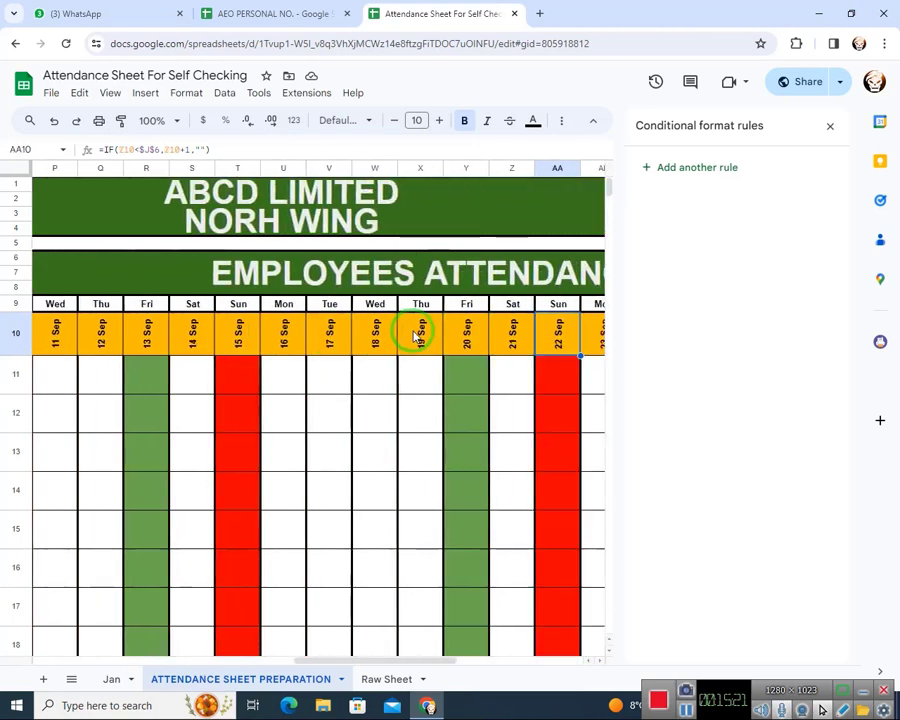
pyautogui.press('Left')
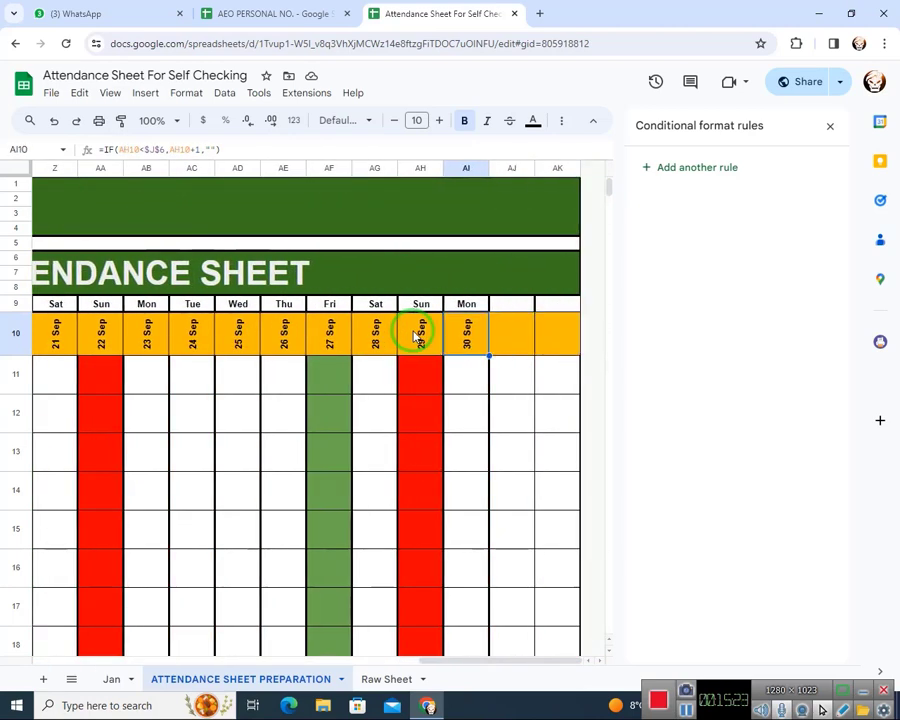
# Select the month's last weekday and date cells AI9:AI10 and close the conditional format rules
pyautogui.click(466, 305)
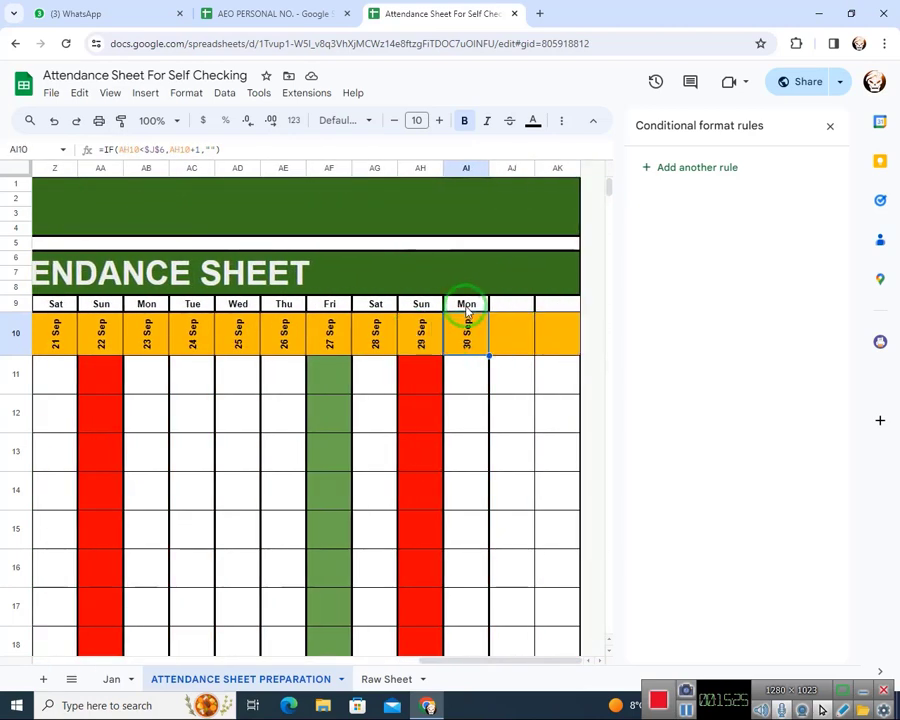
pyautogui.moveTo(468, 311); pyautogui.dragTo(468, 330)
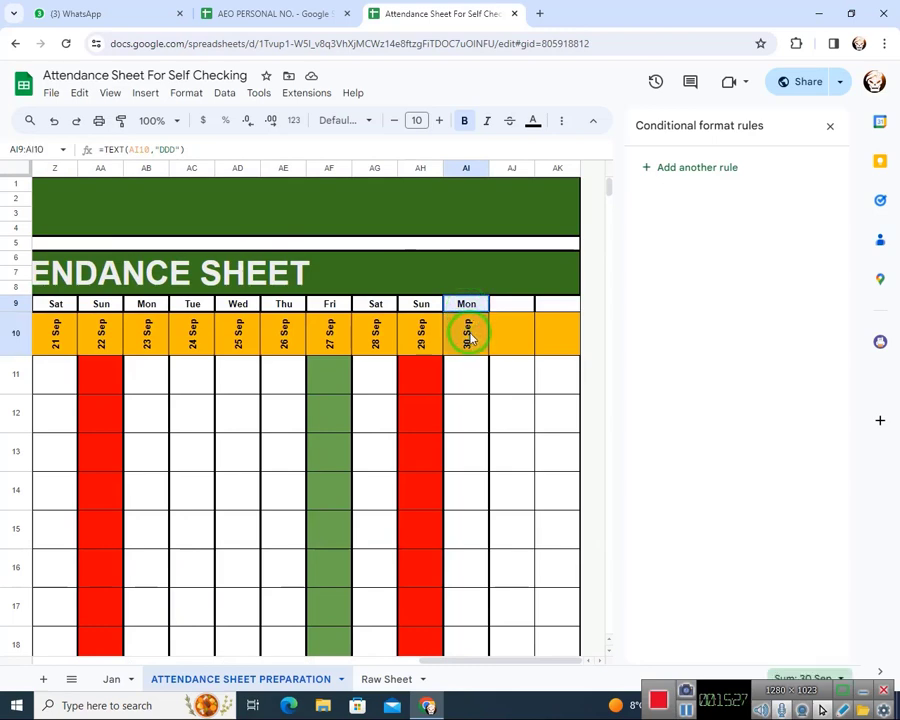
pyautogui.click(830, 126)
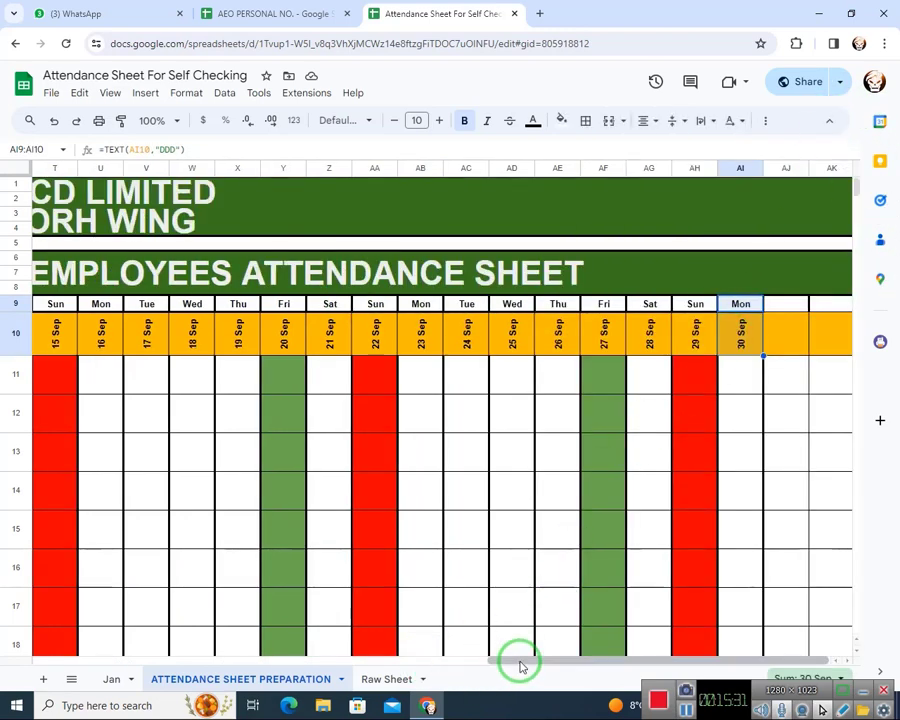
pyautogui.moveTo(521, 662); pyautogui.dragTo(617, 658)
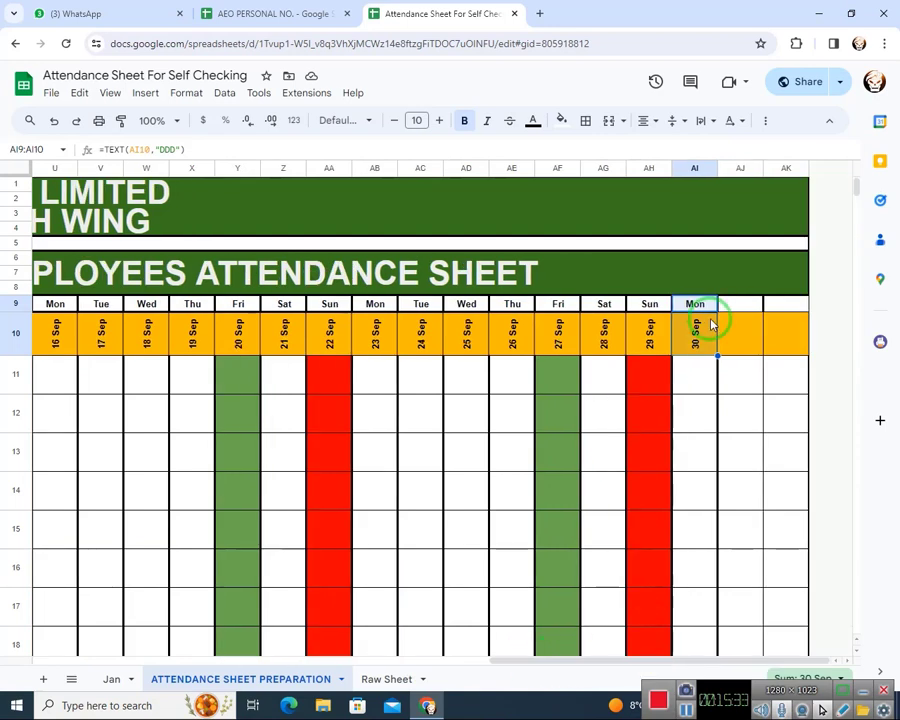